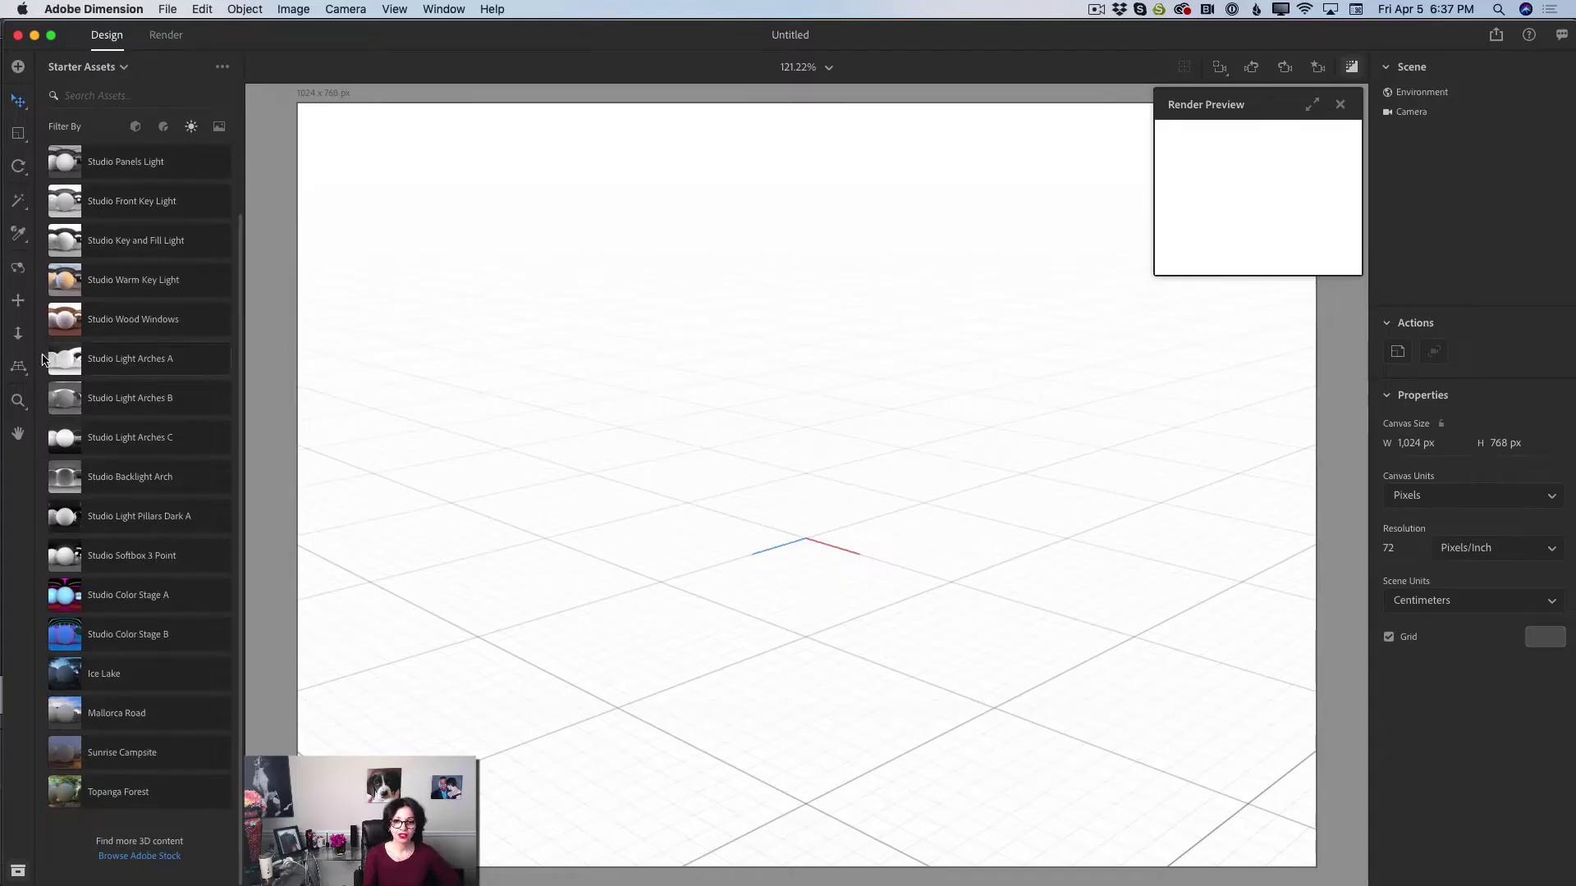
# Lower the camera's horizon line to just below the middle of the canvas using the Horizon tool
pyautogui.click(18, 367)
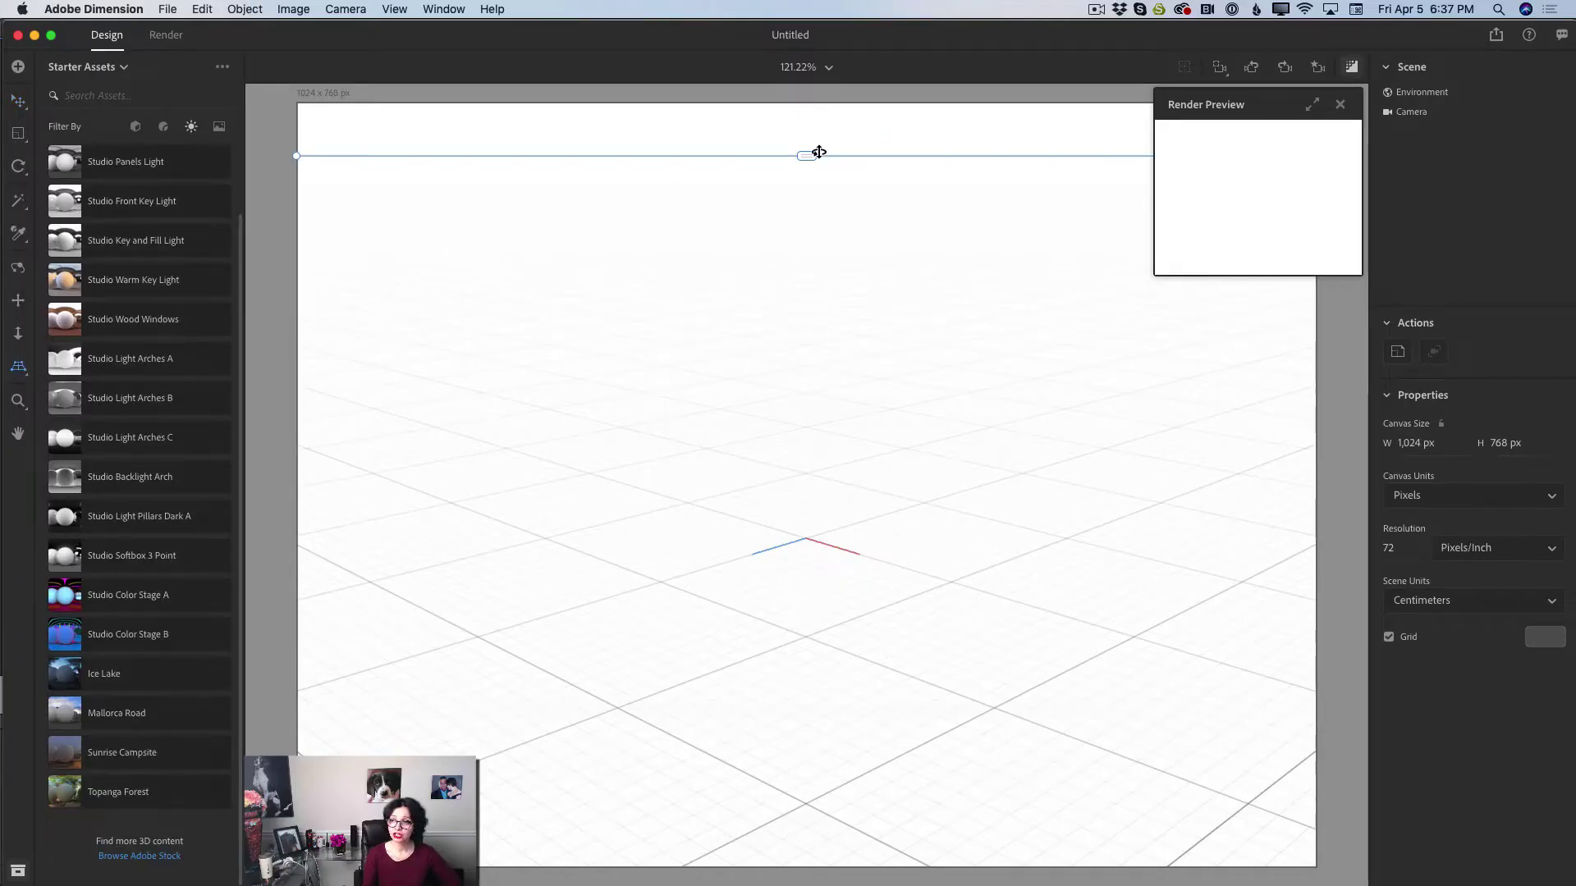
pyautogui.moveTo(807, 156); pyautogui.dragTo(812, 527)
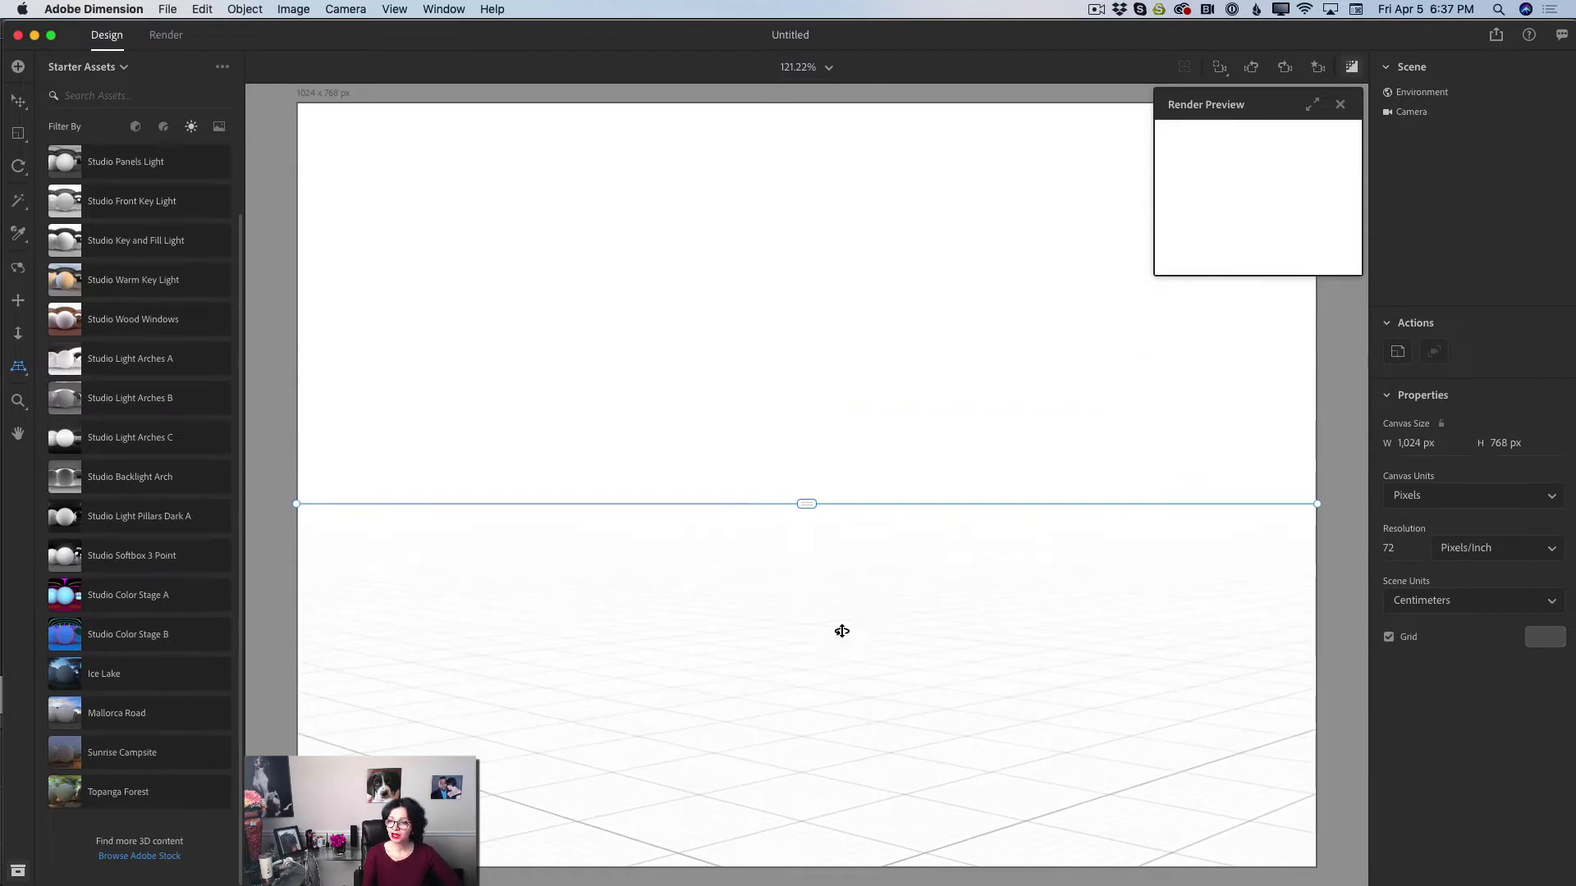
pyautogui.moveTo(805, 503); pyautogui.dragTo(793, 557)
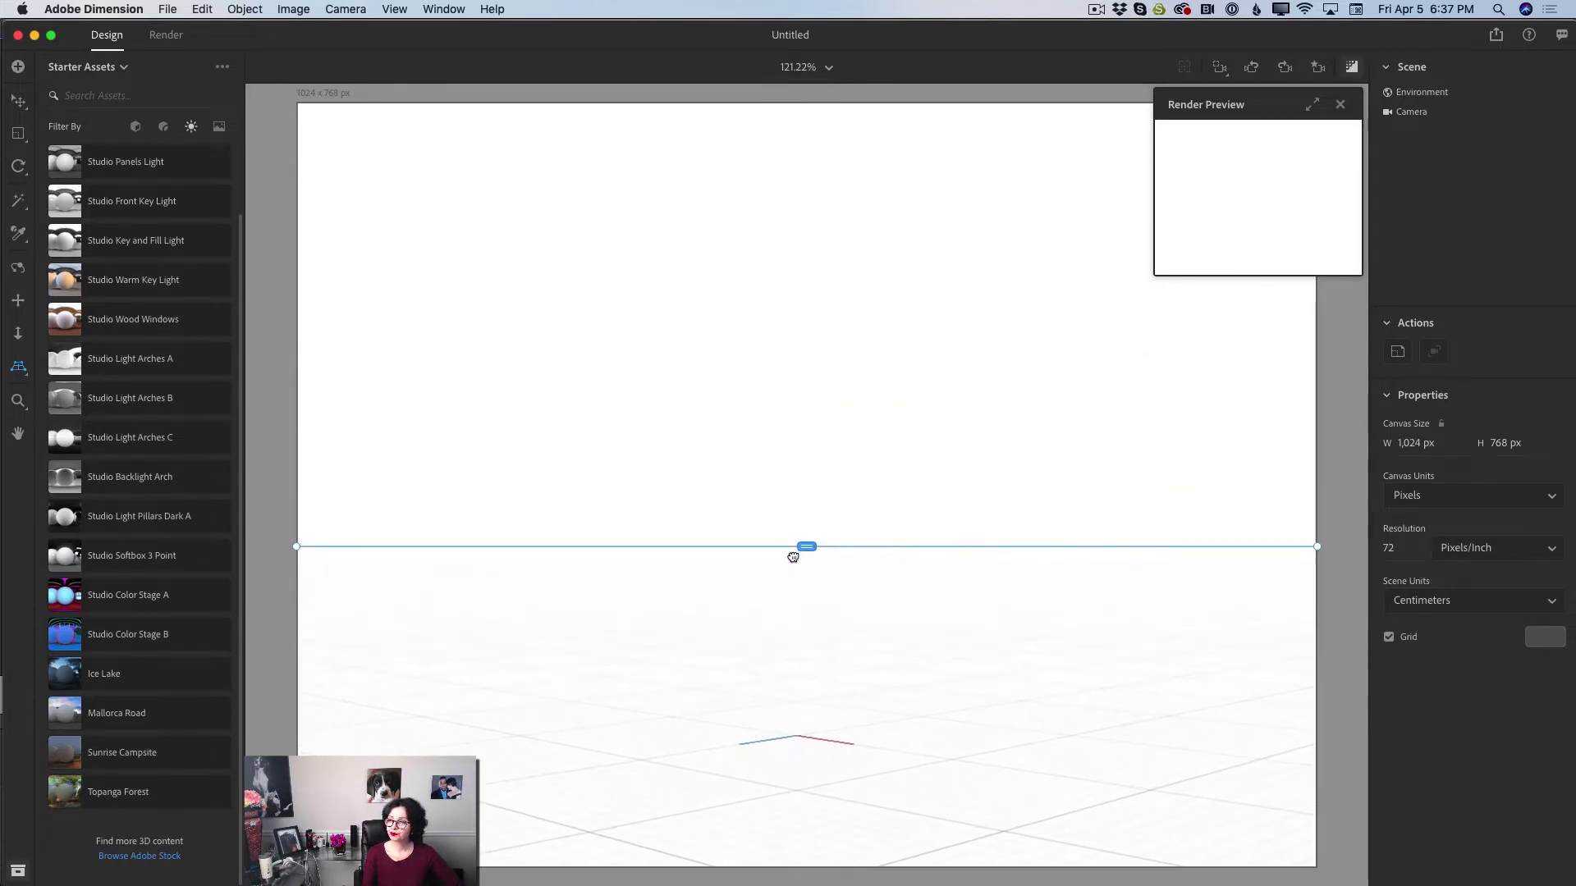
pyautogui.click(20, 115)
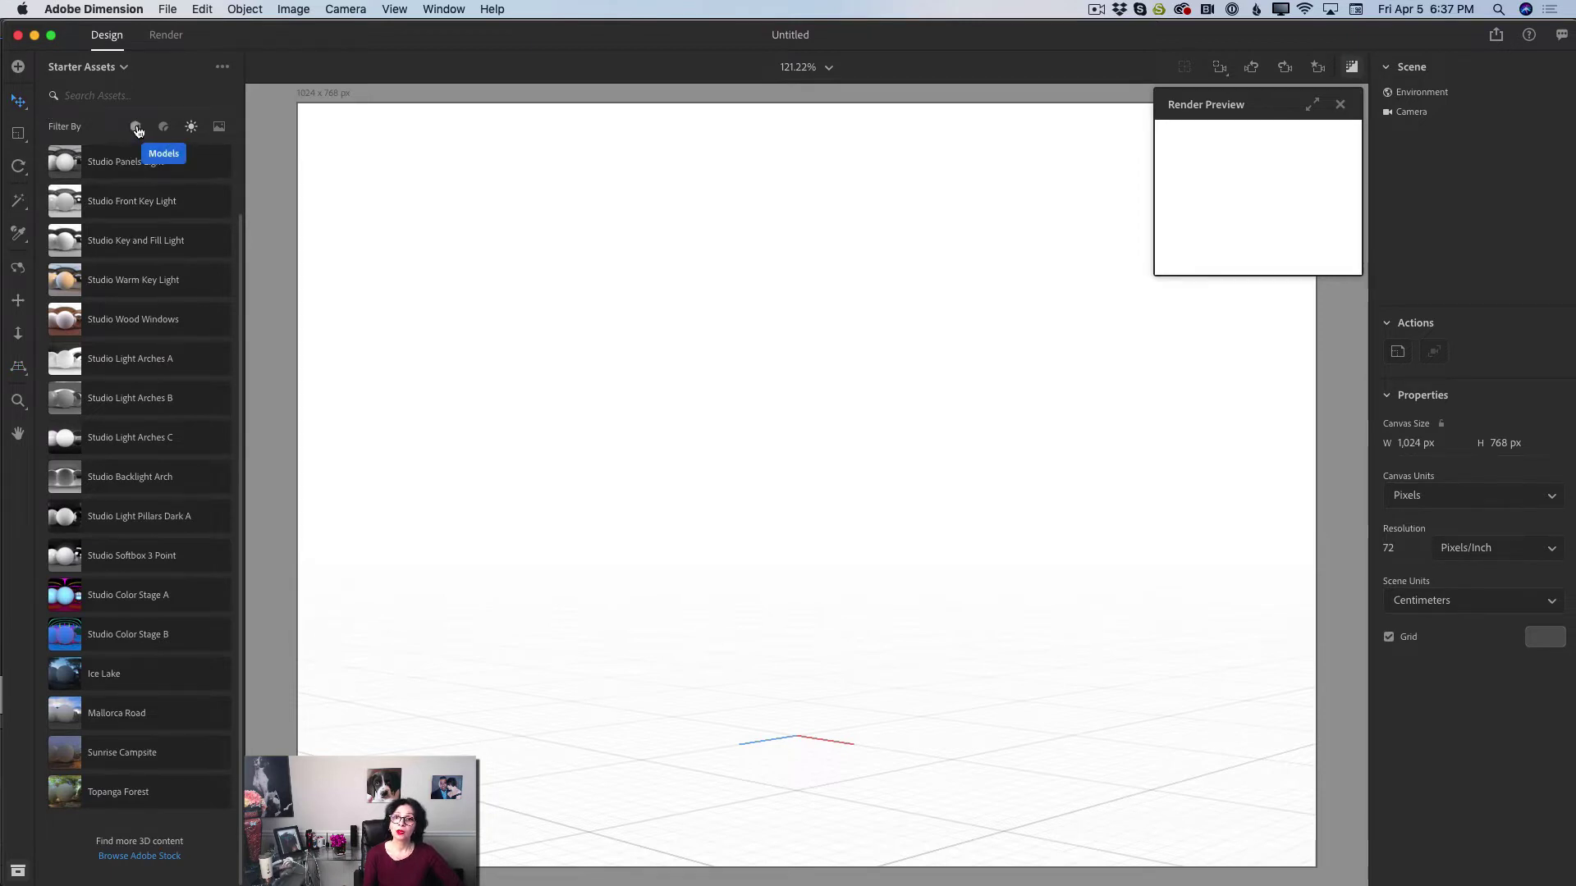
# Add the Coffee Cup starter model and move it along the ground toward the camera to about X 11.5 cm, Z 12.2 cm
pyautogui.click(136, 126)
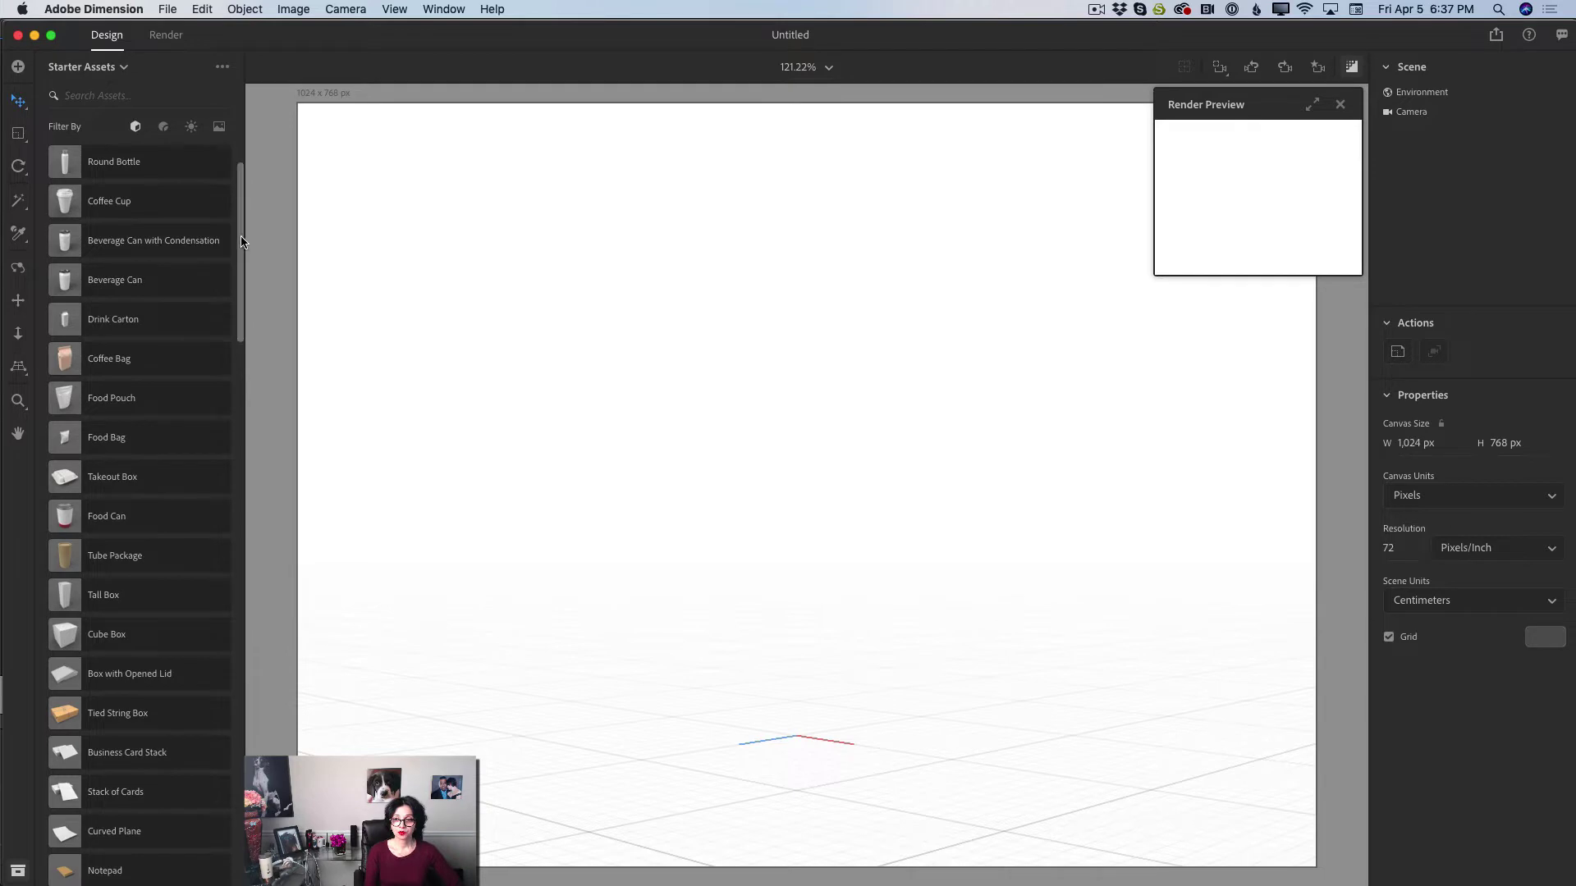
pyautogui.scroll(1, 240, 238)
pyautogui.scroll(3, 240, 238)
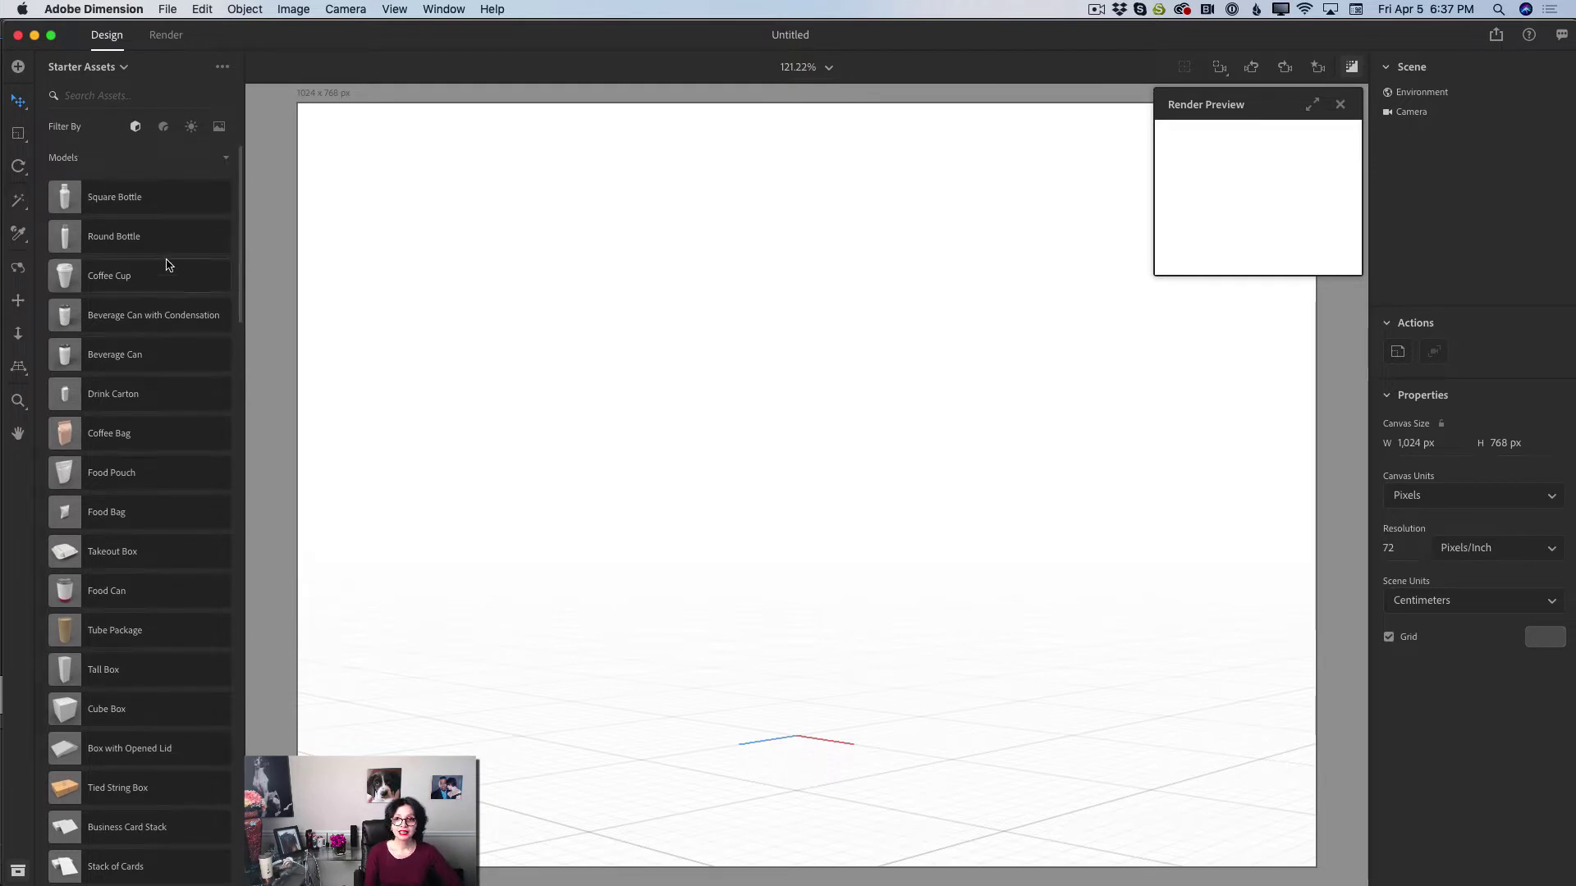
pyautogui.click(123, 279)
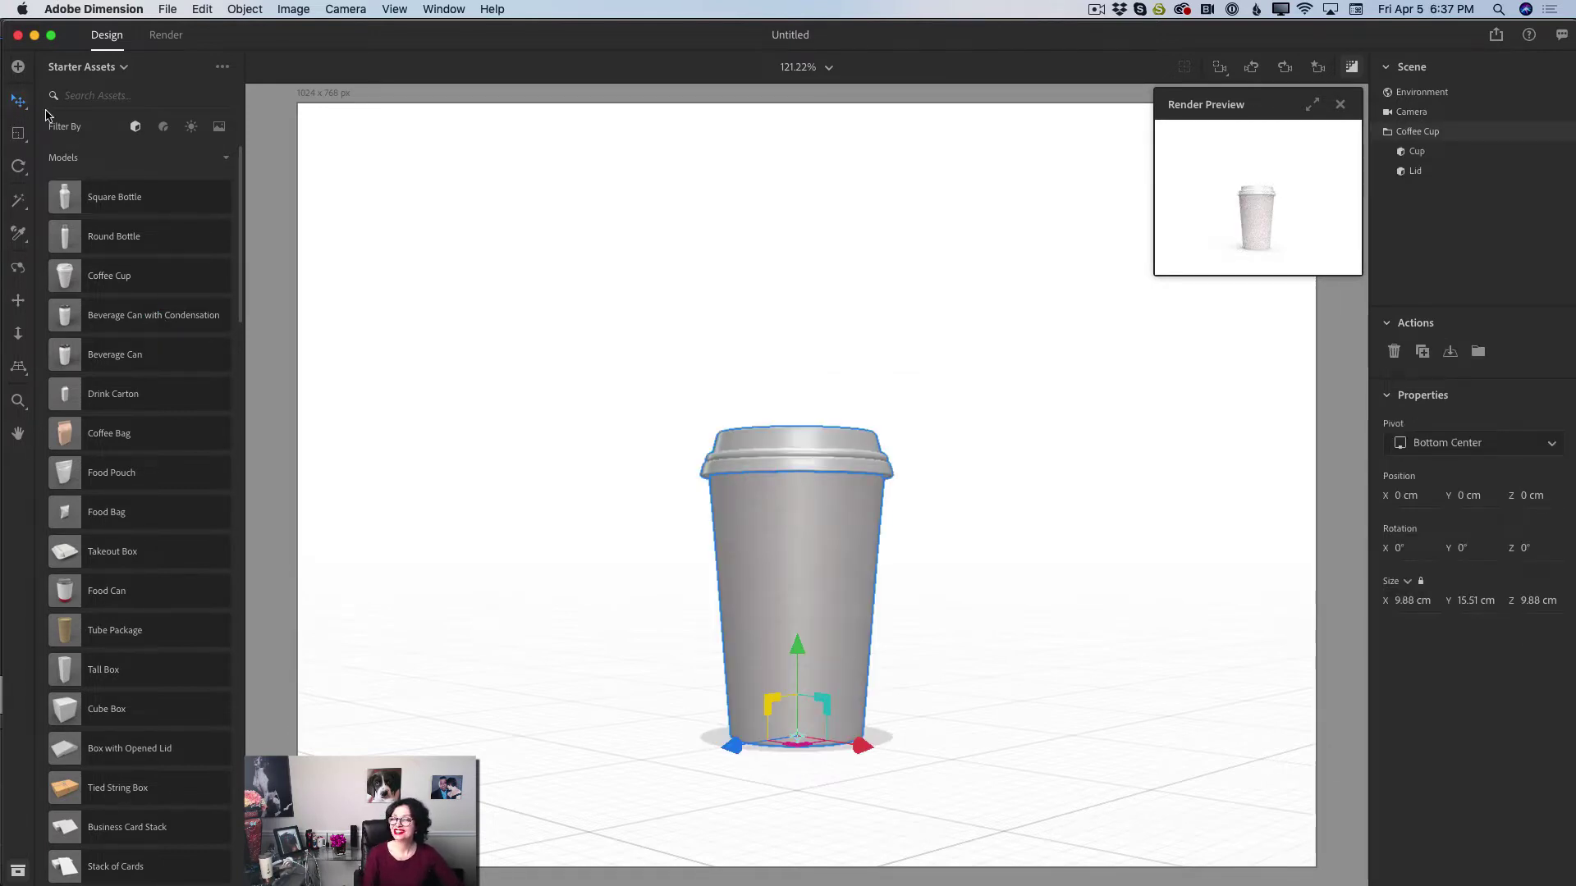
pyautogui.moveTo(795, 743); pyautogui.dragTo(781, 820)
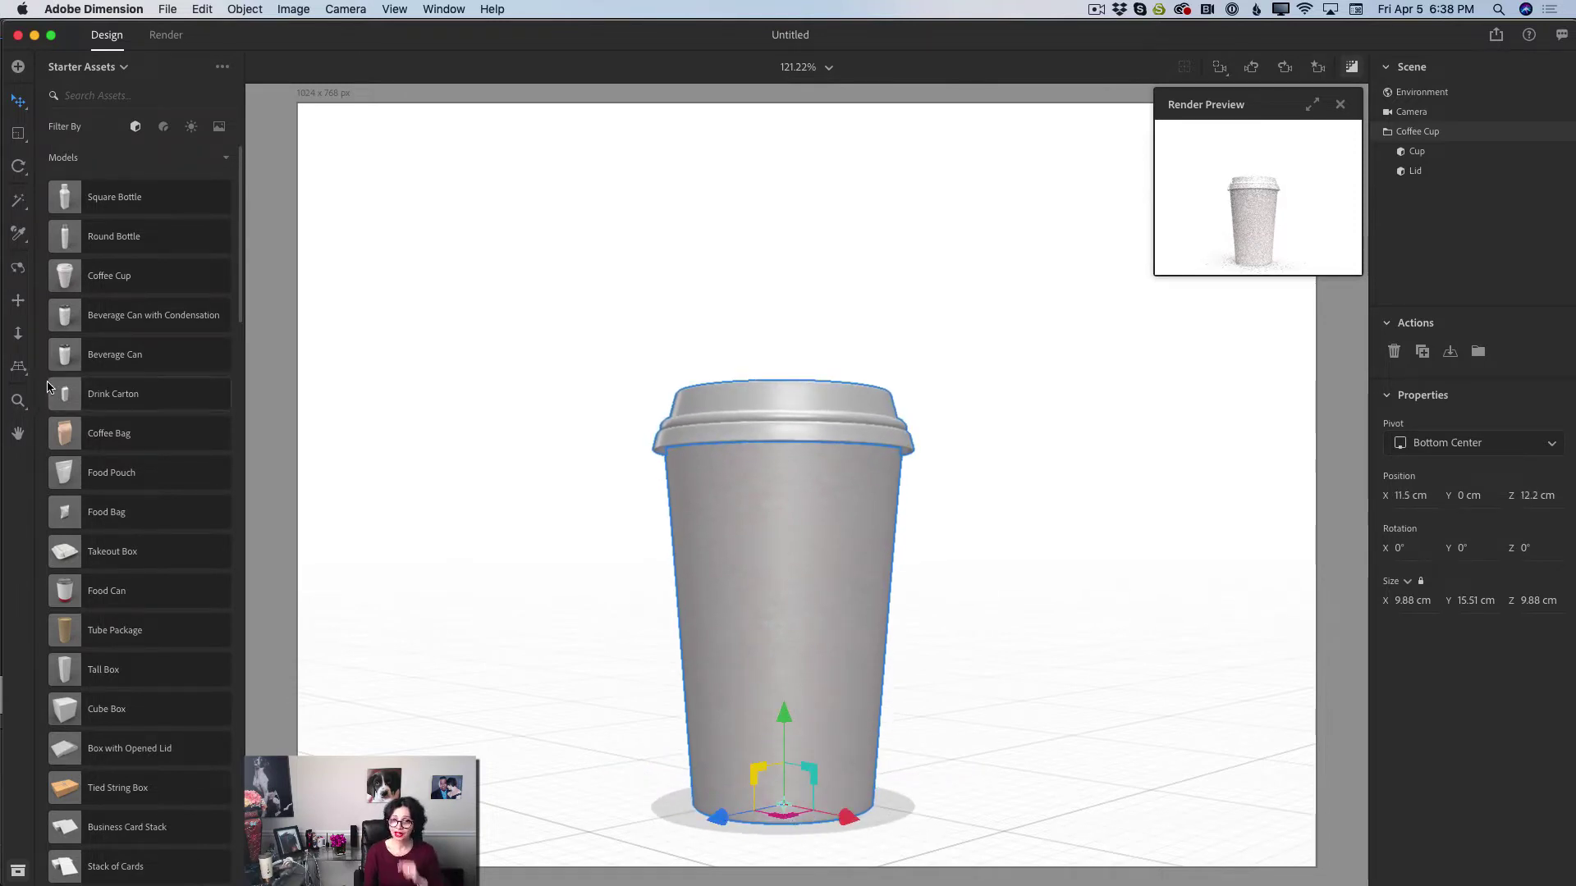
# Adjust the camera with the Horizon tool to raise the cup in view, and bring the cup closer to about X 18.5 cm, Z 19 cm
pyautogui.click(24, 372)
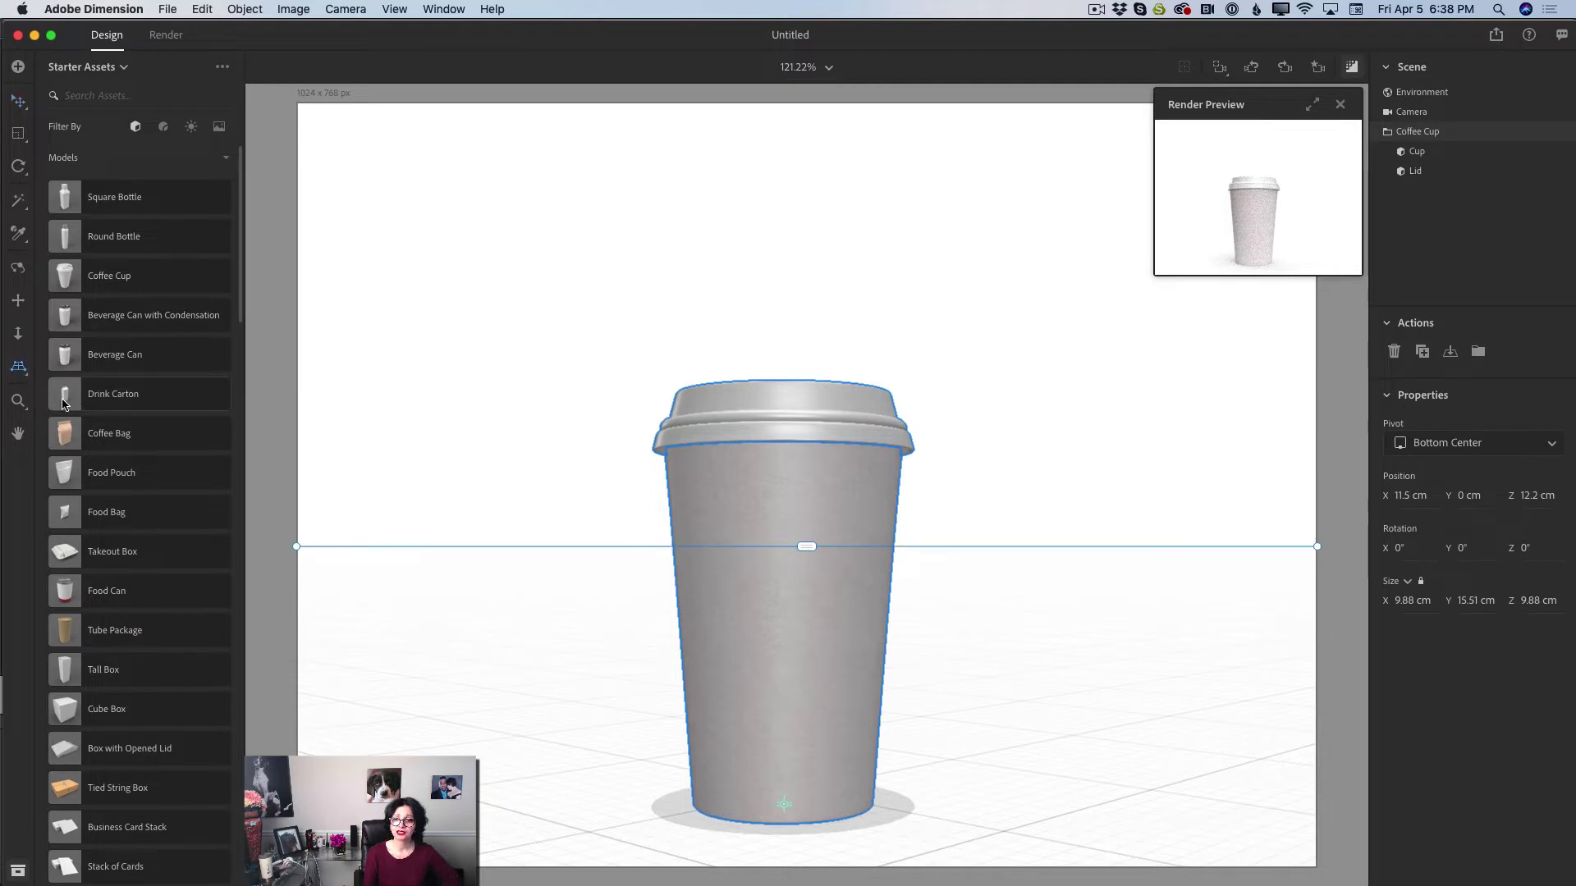
pyautogui.moveTo(771, 651); pyautogui.dragTo(760, 552)
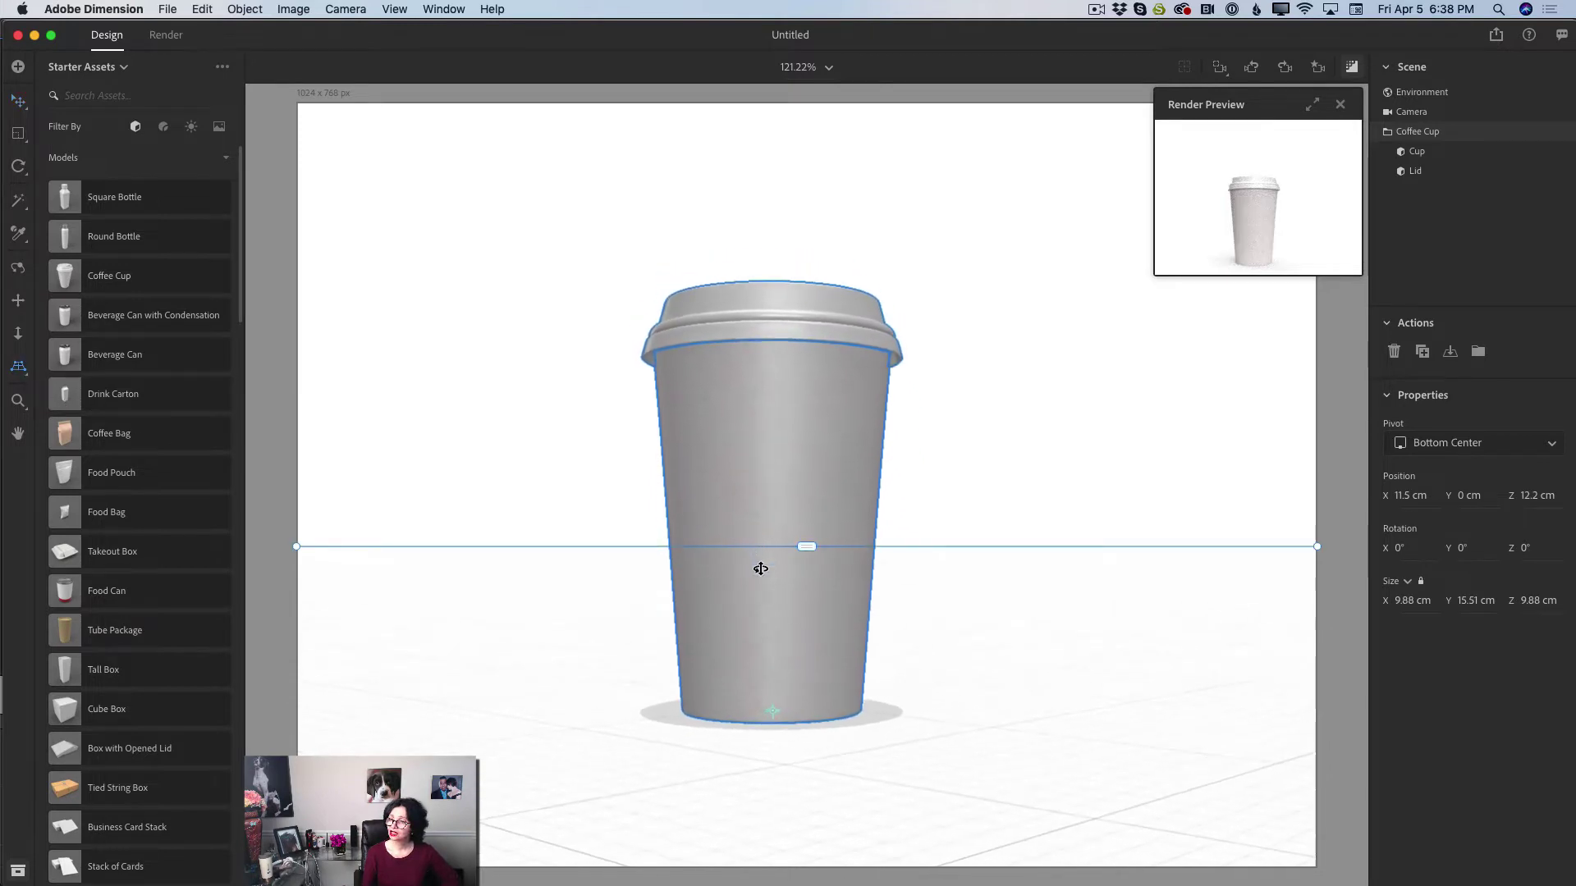
pyautogui.click(22, 102)
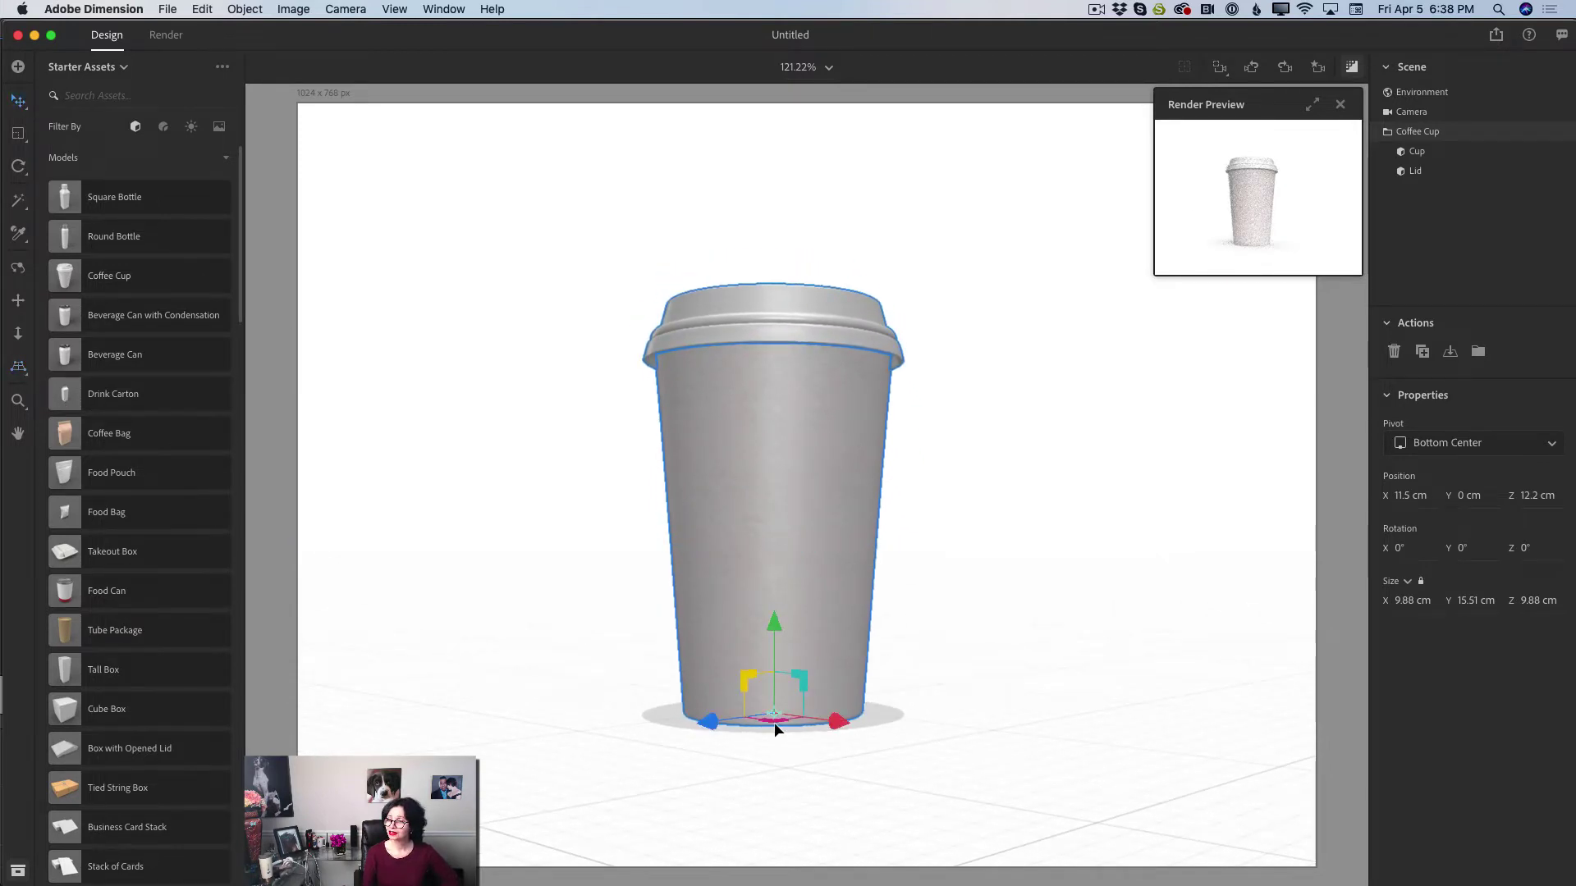
pyautogui.moveTo(775, 722); pyautogui.dragTo(778, 763)
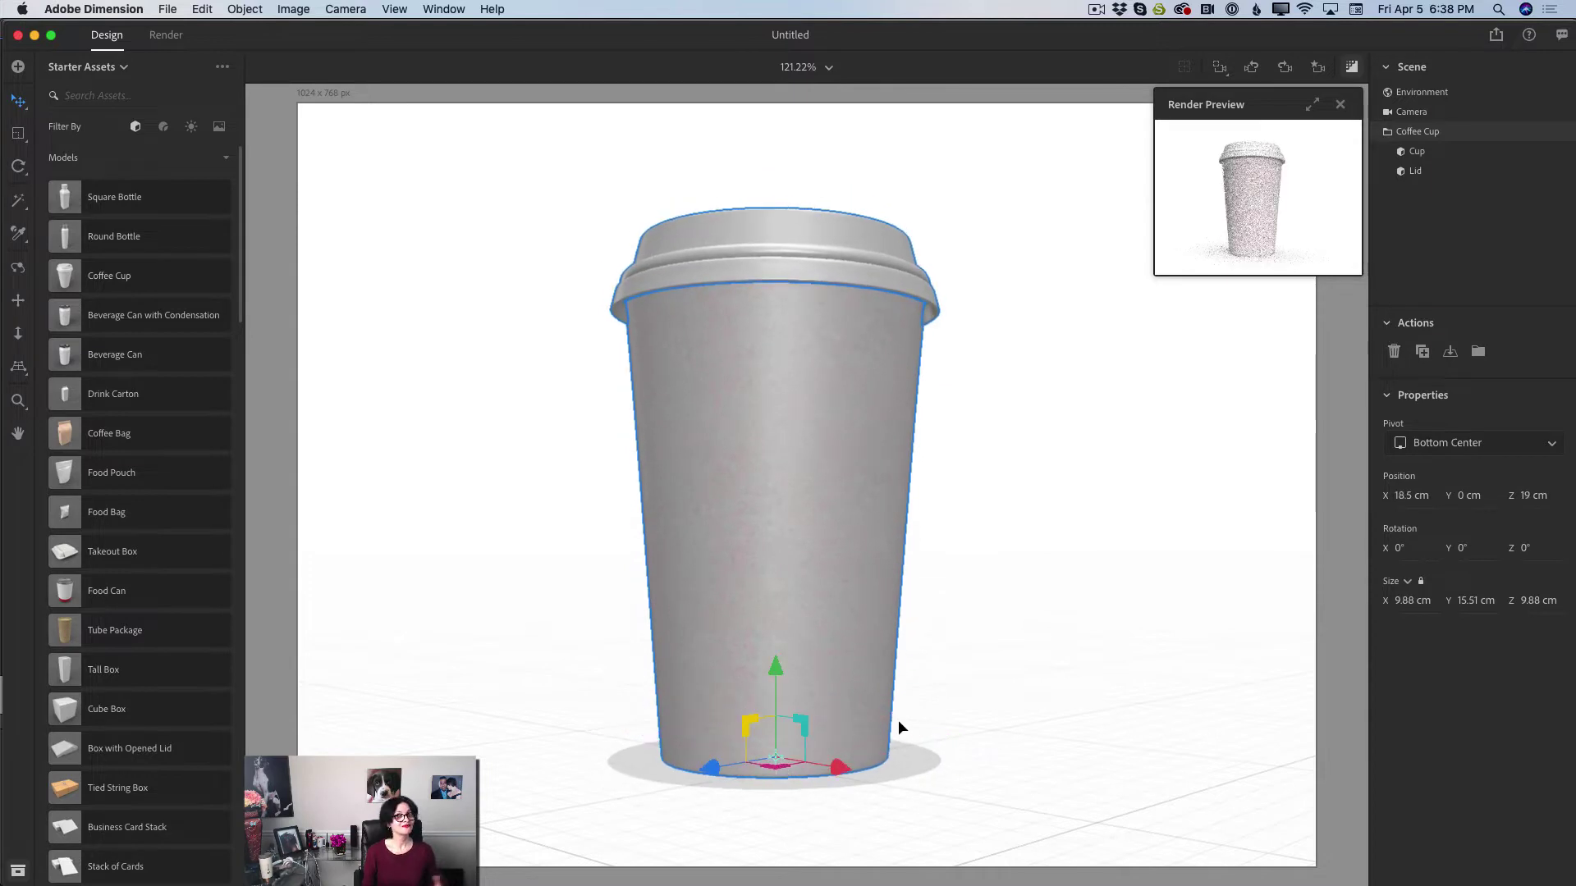
# Copy and paste the coffee cup, and place the copy behind the original's left side at about X 8.5 cm, Z 18.3 cm
pyautogui.click(204, 10)
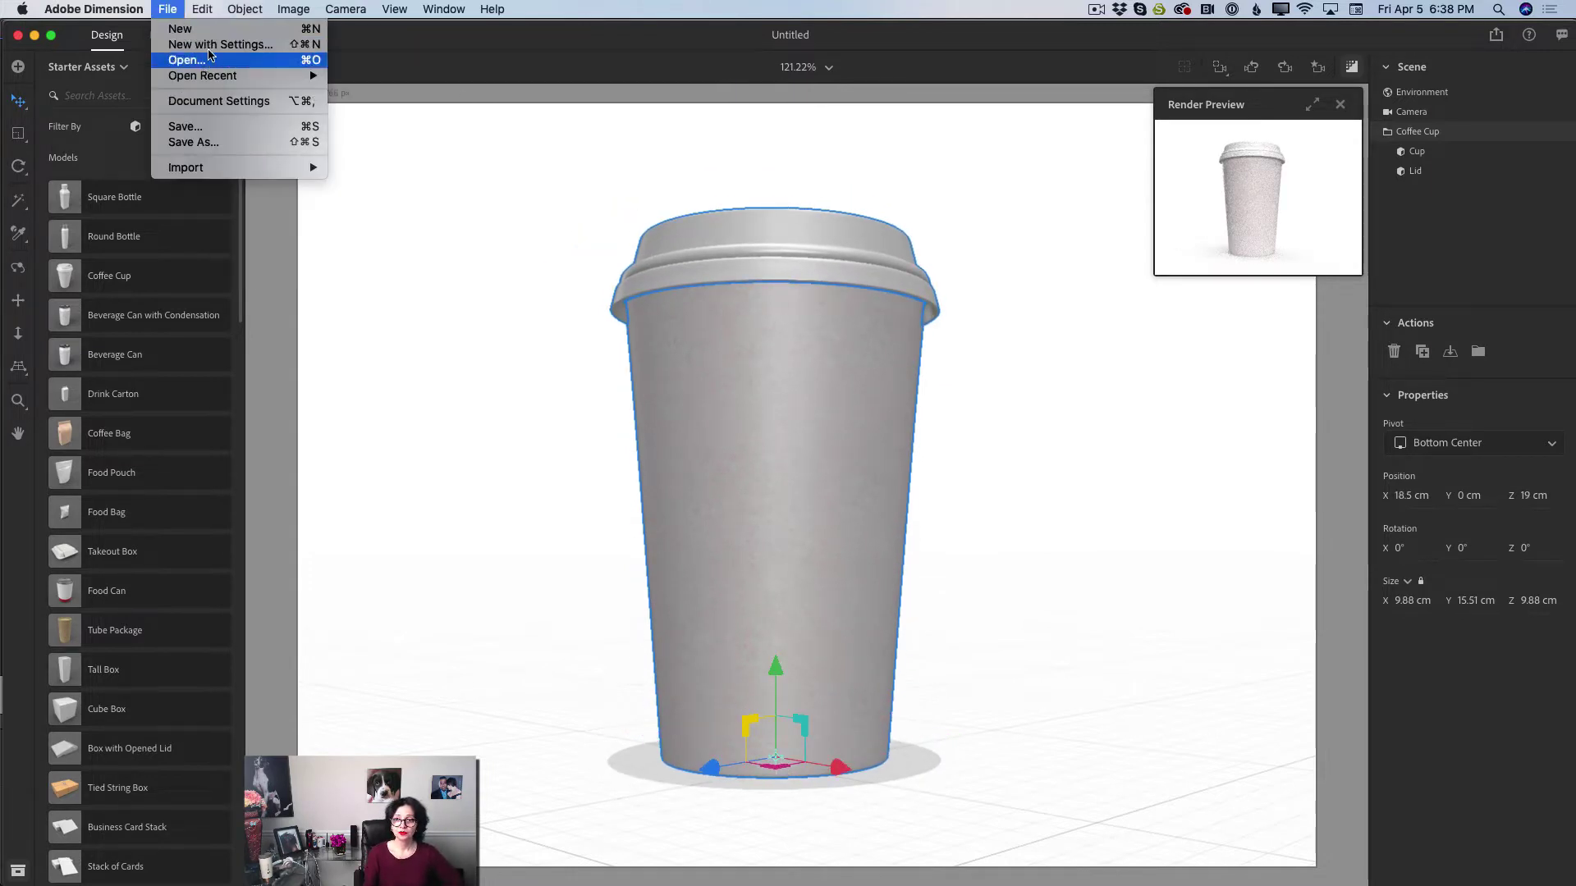
pyautogui.click(247, 85)
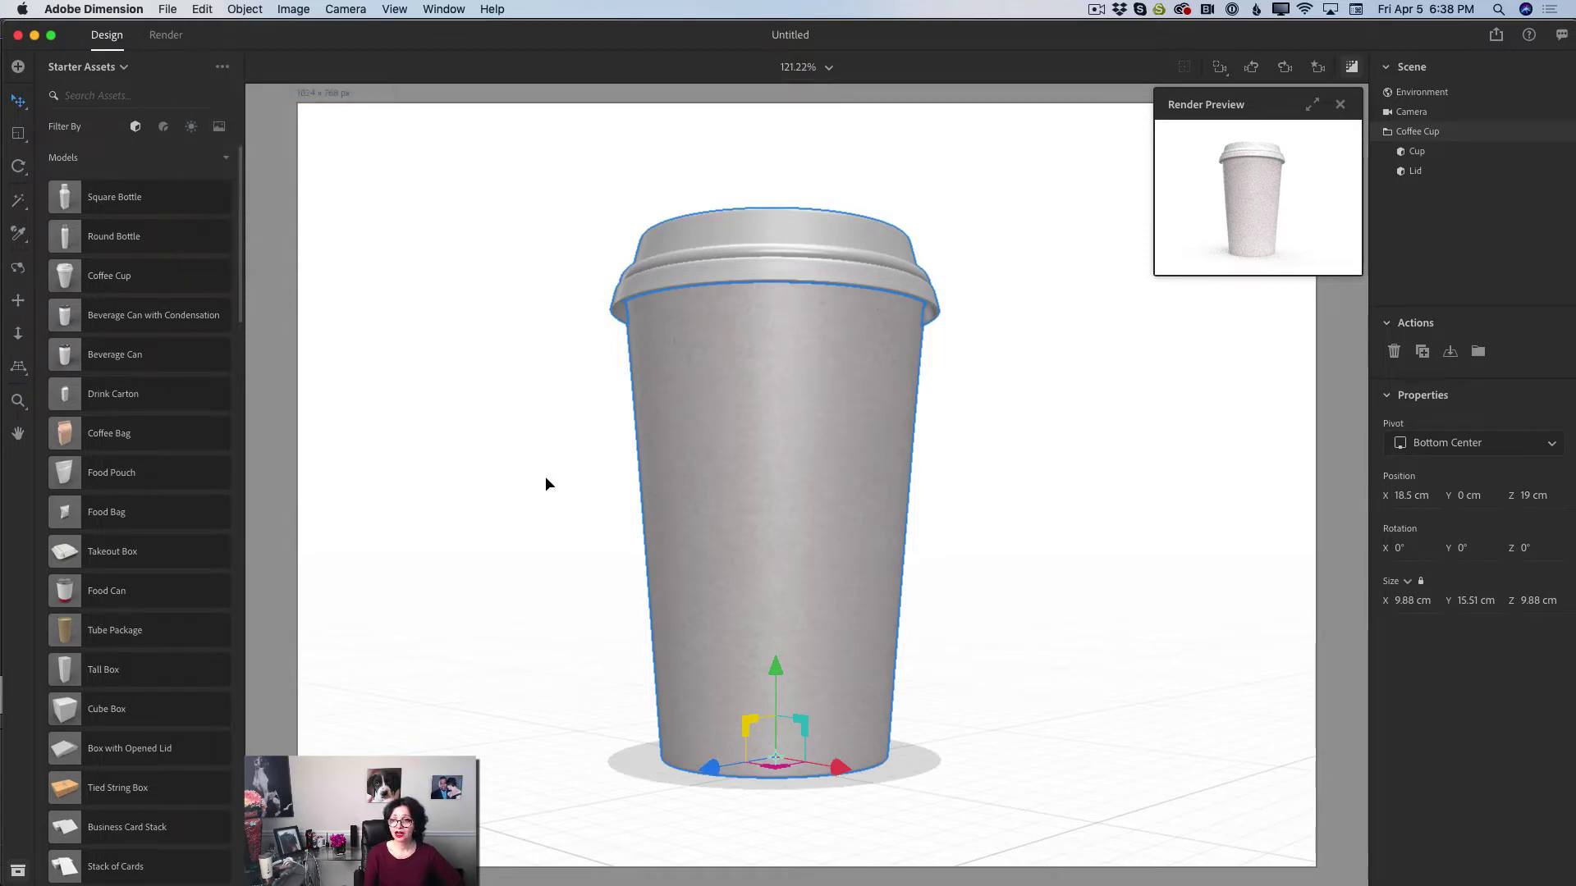
pyautogui.click(545, 480)
pyautogui.click(205, 10)
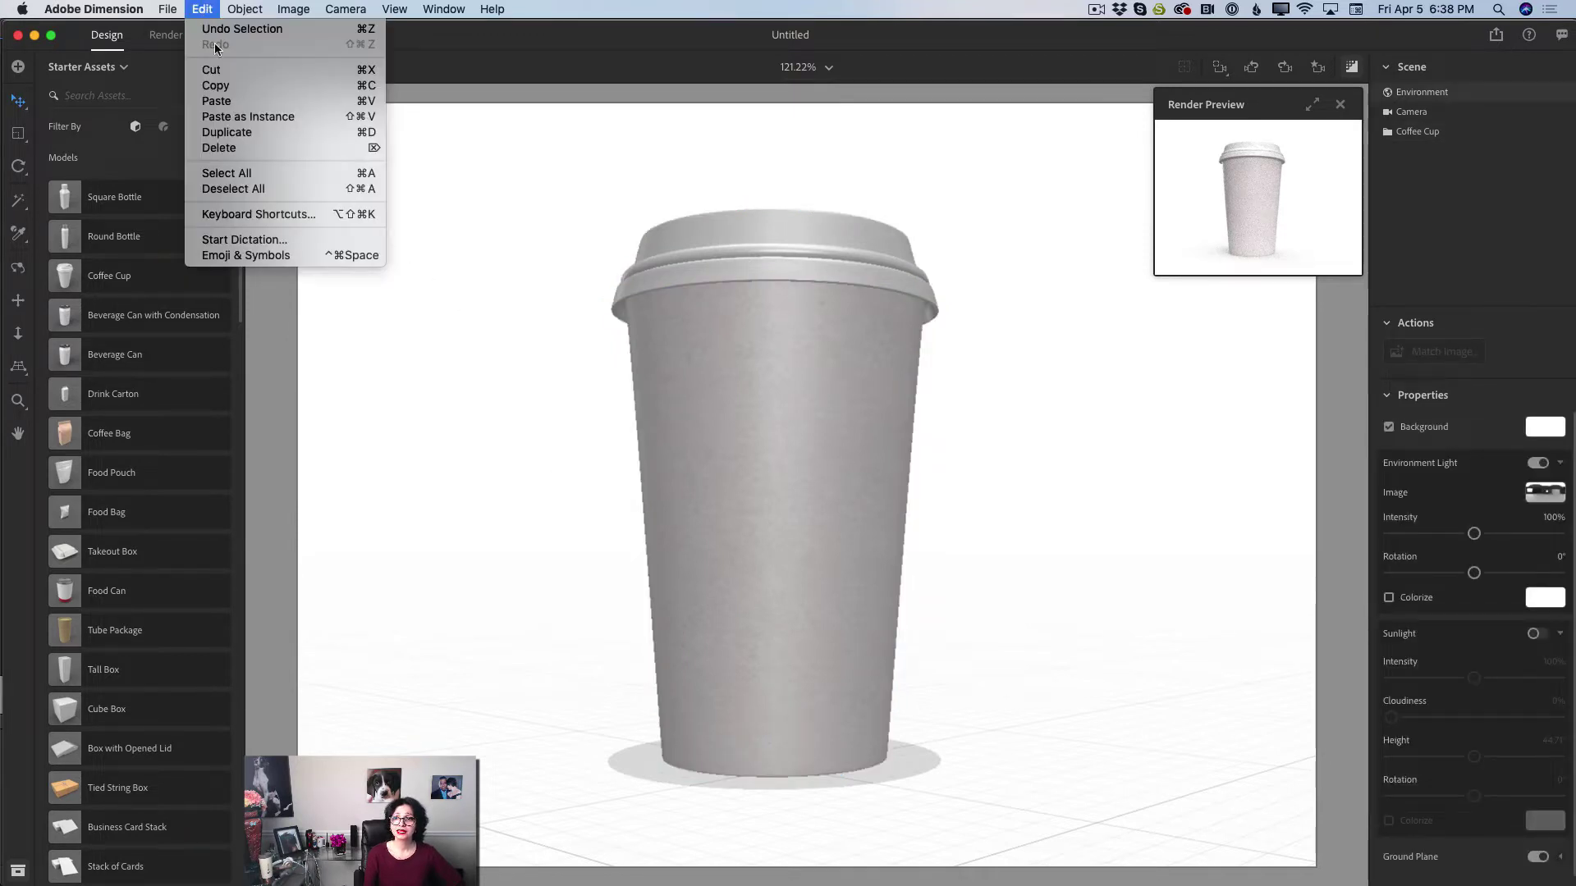
pyautogui.click(220, 105)
pyautogui.click(710, 498)
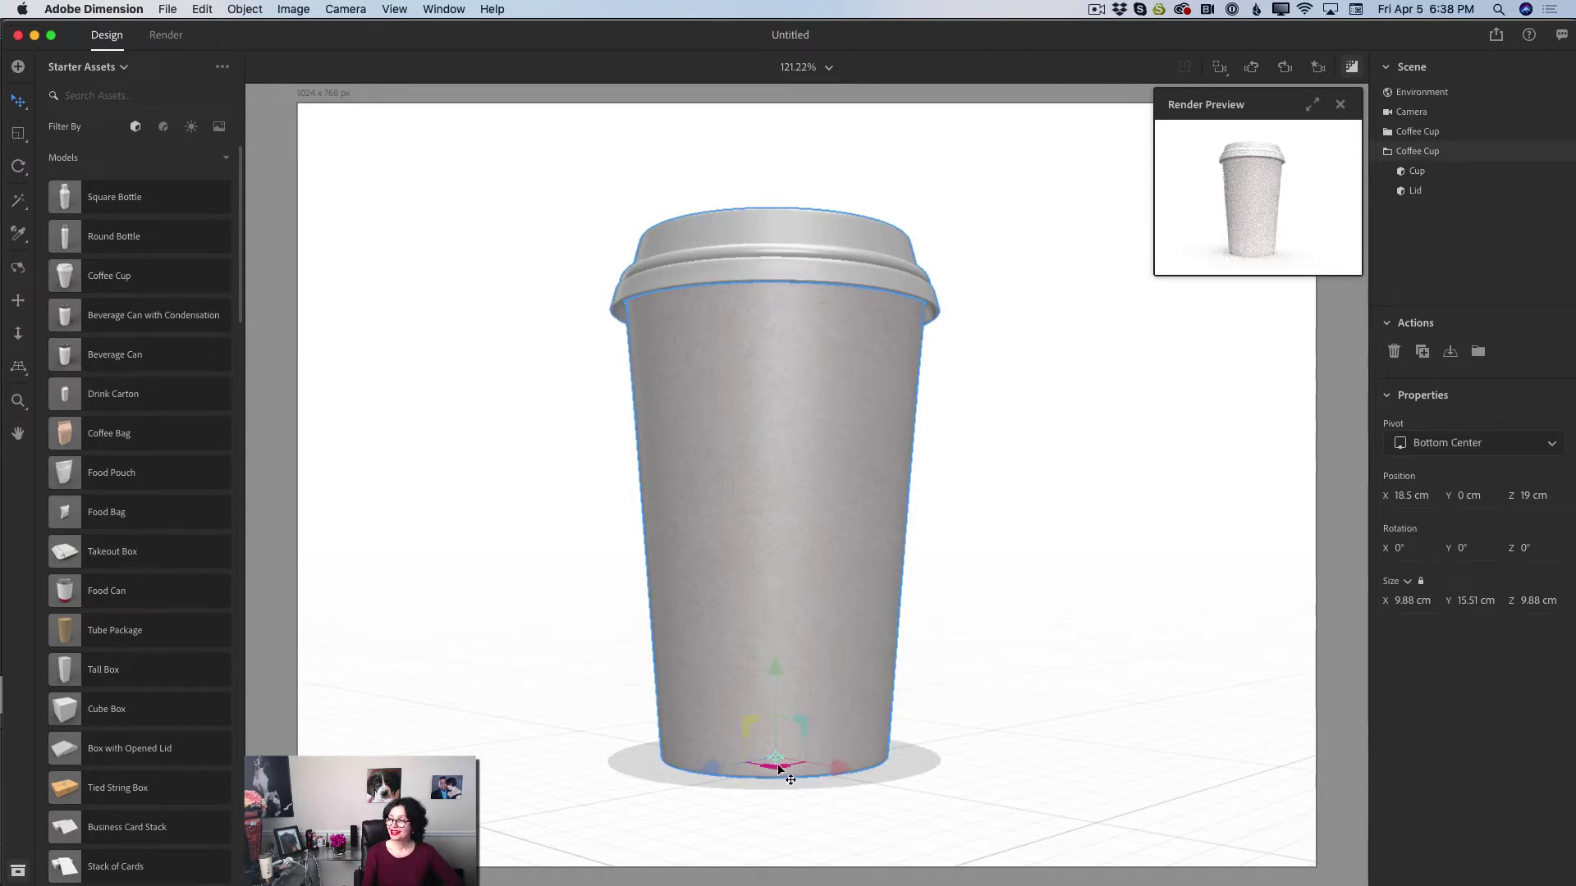
pyautogui.moveTo(780, 768); pyautogui.dragTo(583, 729)
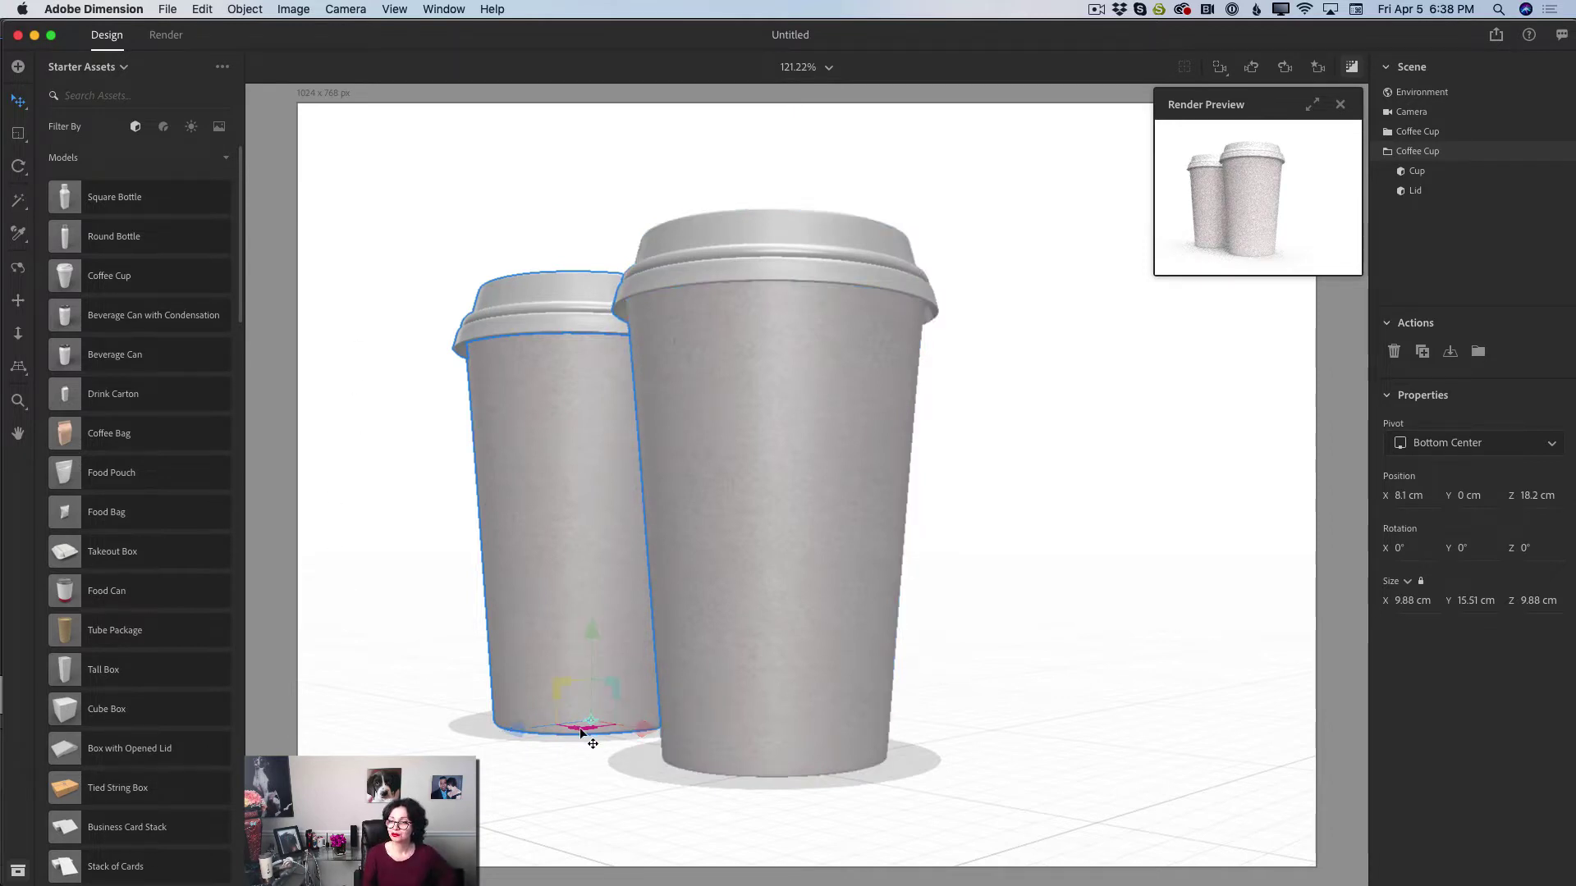
pyautogui.moveTo(580, 730)
pyautogui.mouseDown()
pyautogui.moveTo(517, 668)
pyautogui.moveTo(450, 745)
pyautogui.moveTo(532, 768)
pyautogui.moveTo(607, 693)
pyautogui.moveTo(497, 701)
pyautogui.moveTo(593, 714)
pyautogui.moveTo(576, 733)
pyautogui.mouseUp()
# Paste a third coffee cup and place it behind the front cup's right side at about X 18.2 cm, Z 8.9 cm
pyautogui.click(202, 9)
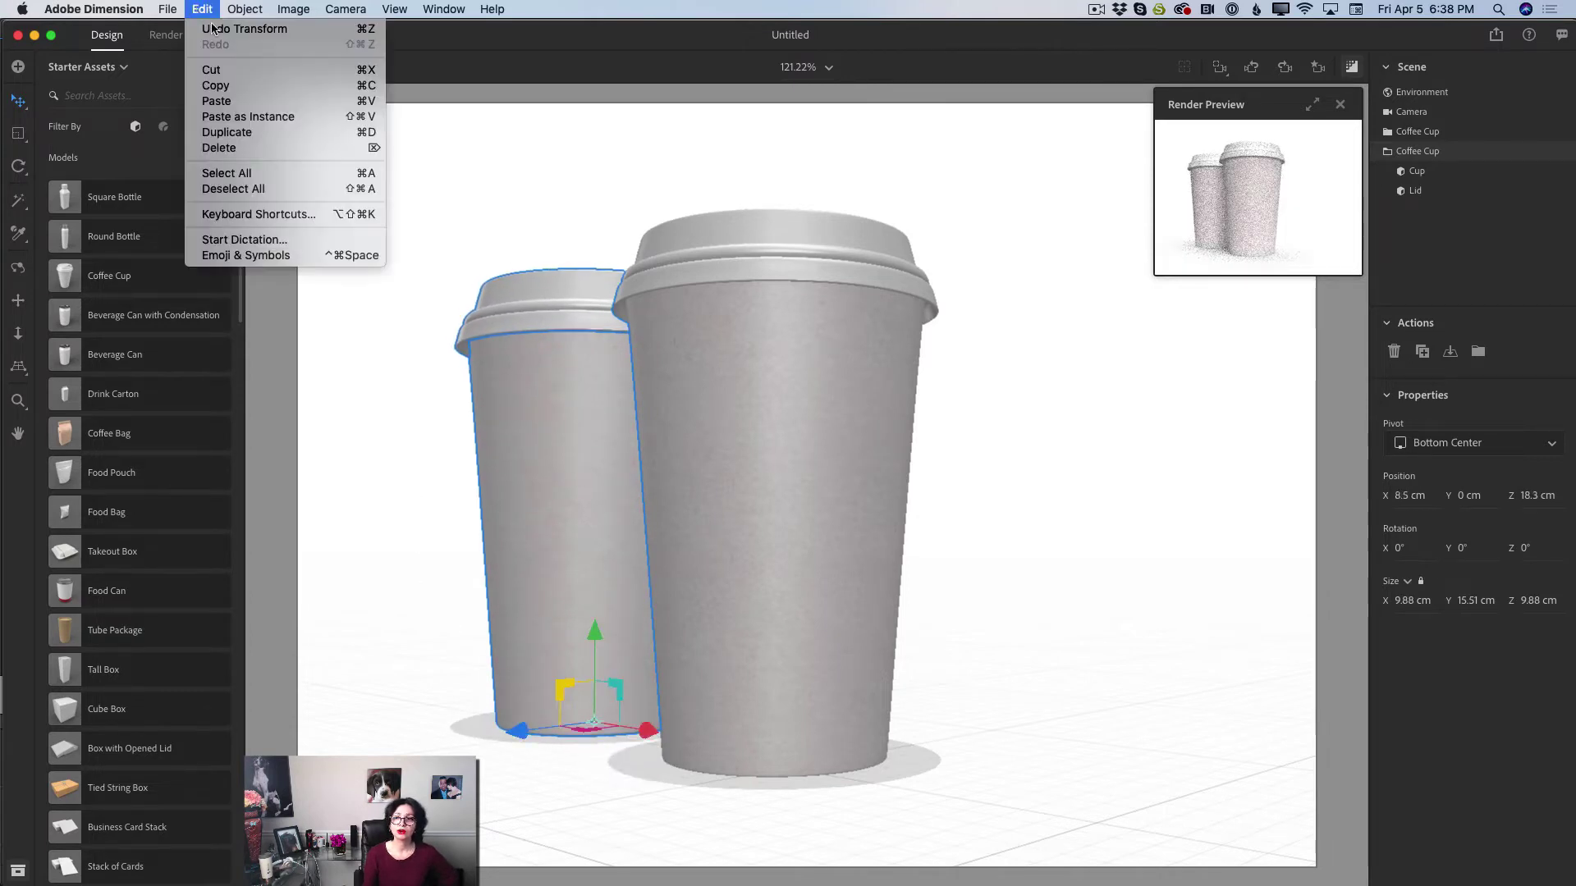
pyautogui.click(427, 470)
pyautogui.click(431, 470)
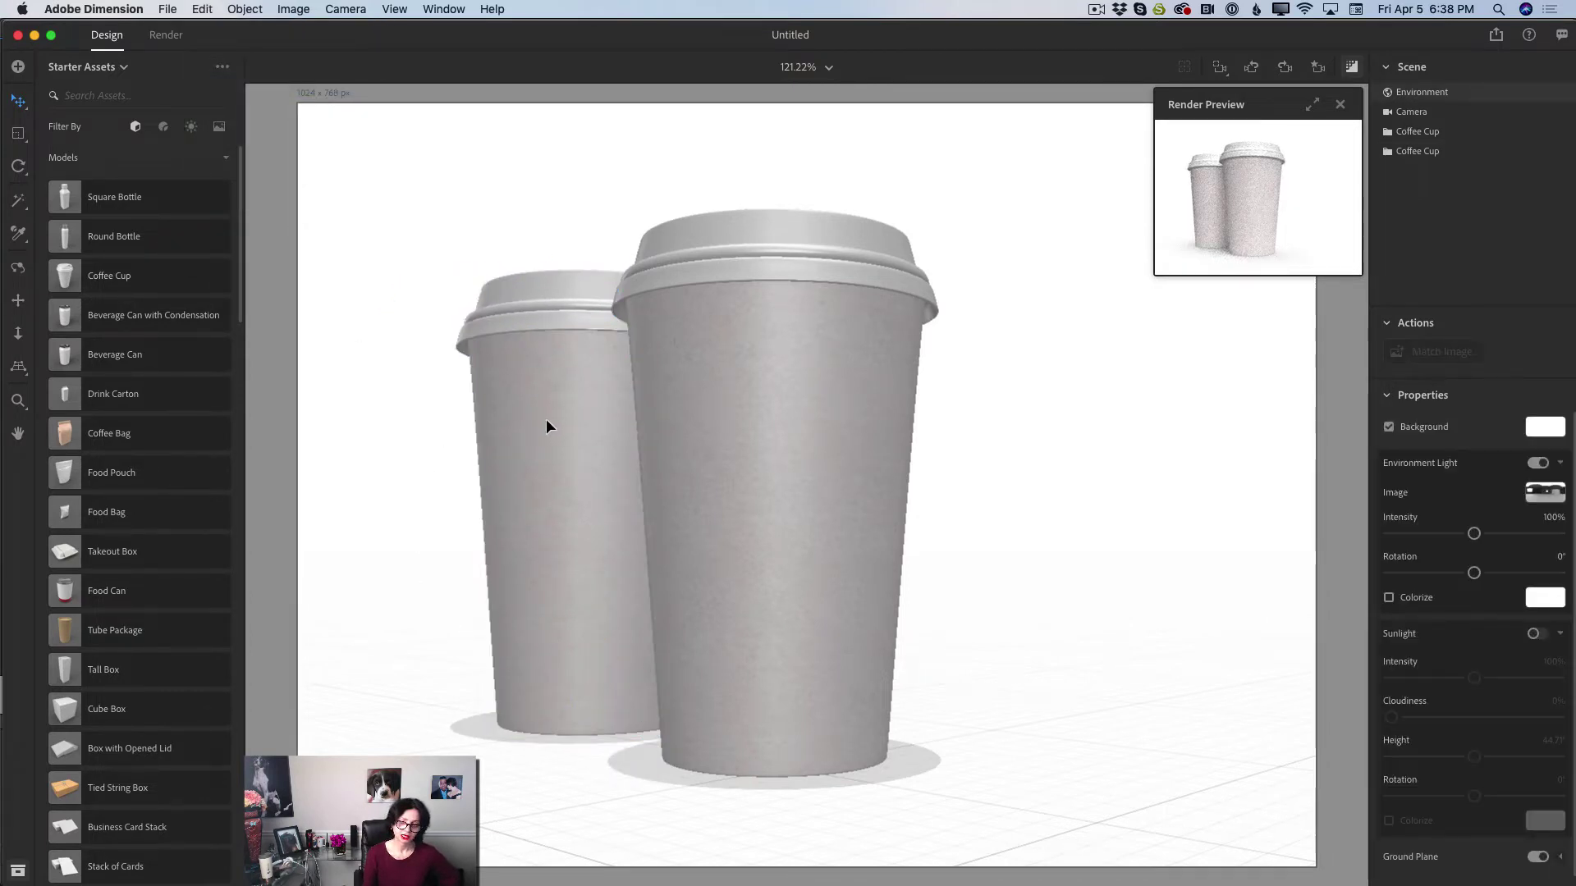
pyautogui.click(202, 9)
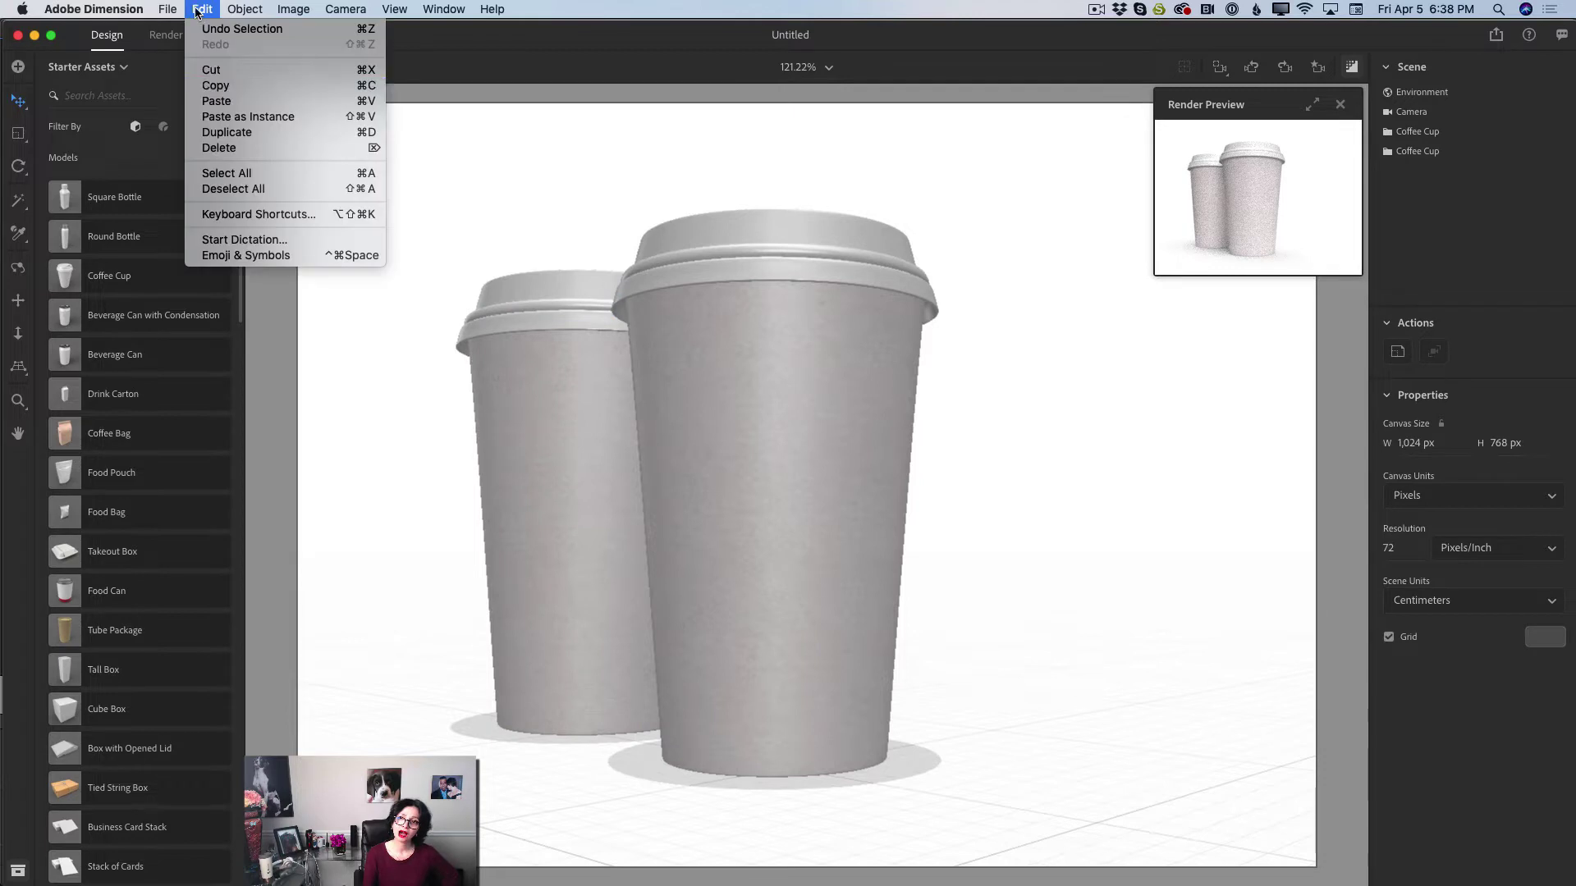
pyautogui.click(216, 101)
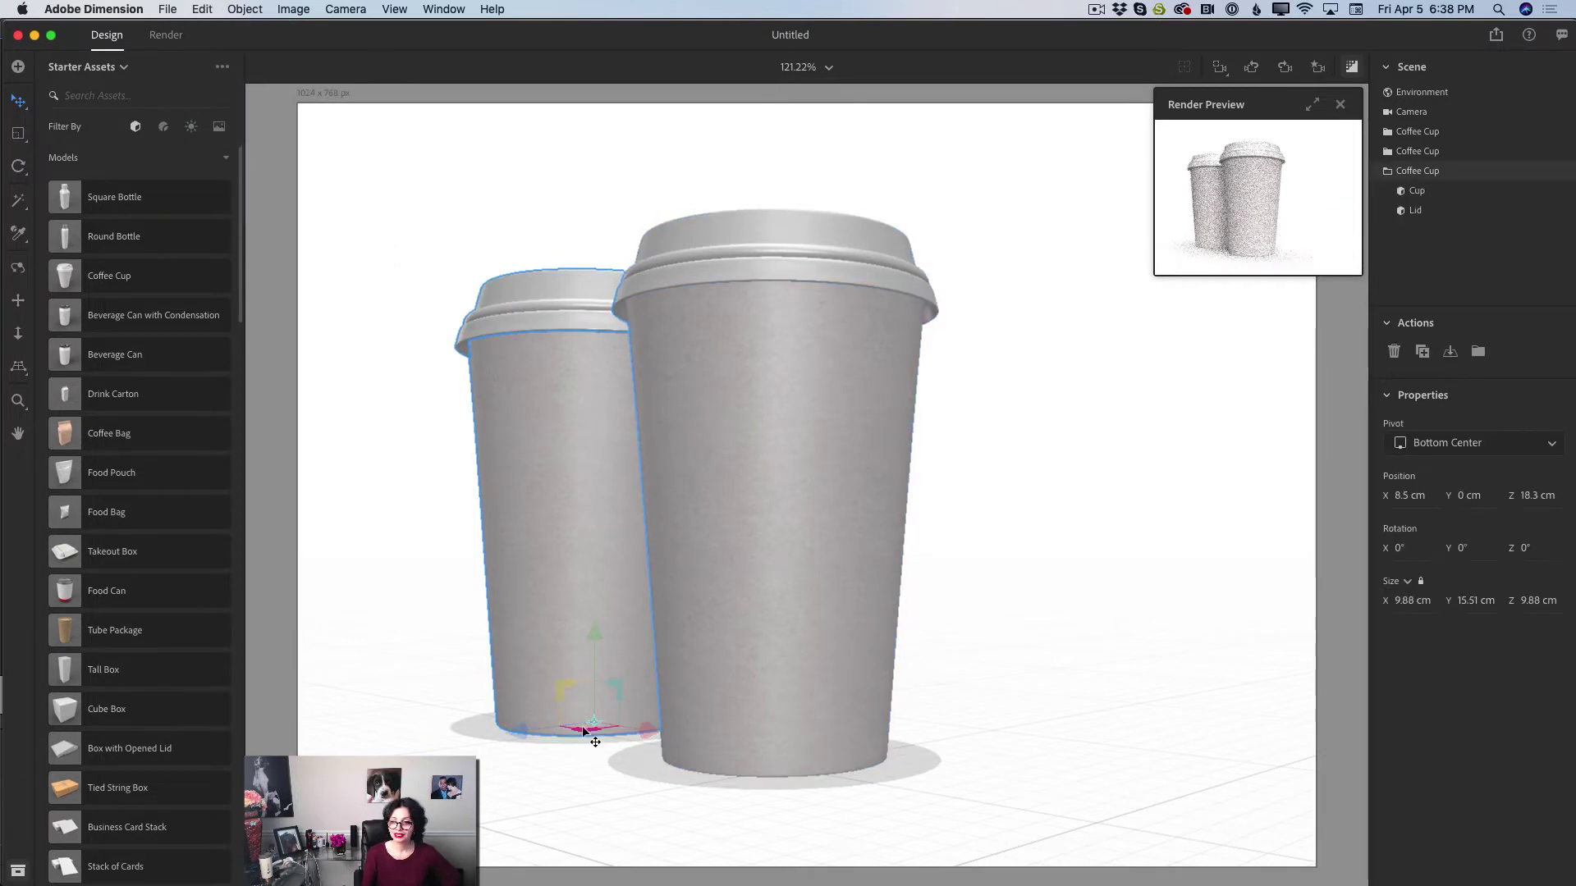
pyautogui.moveTo(584, 730); pyautogui.dragTo(978, 746)
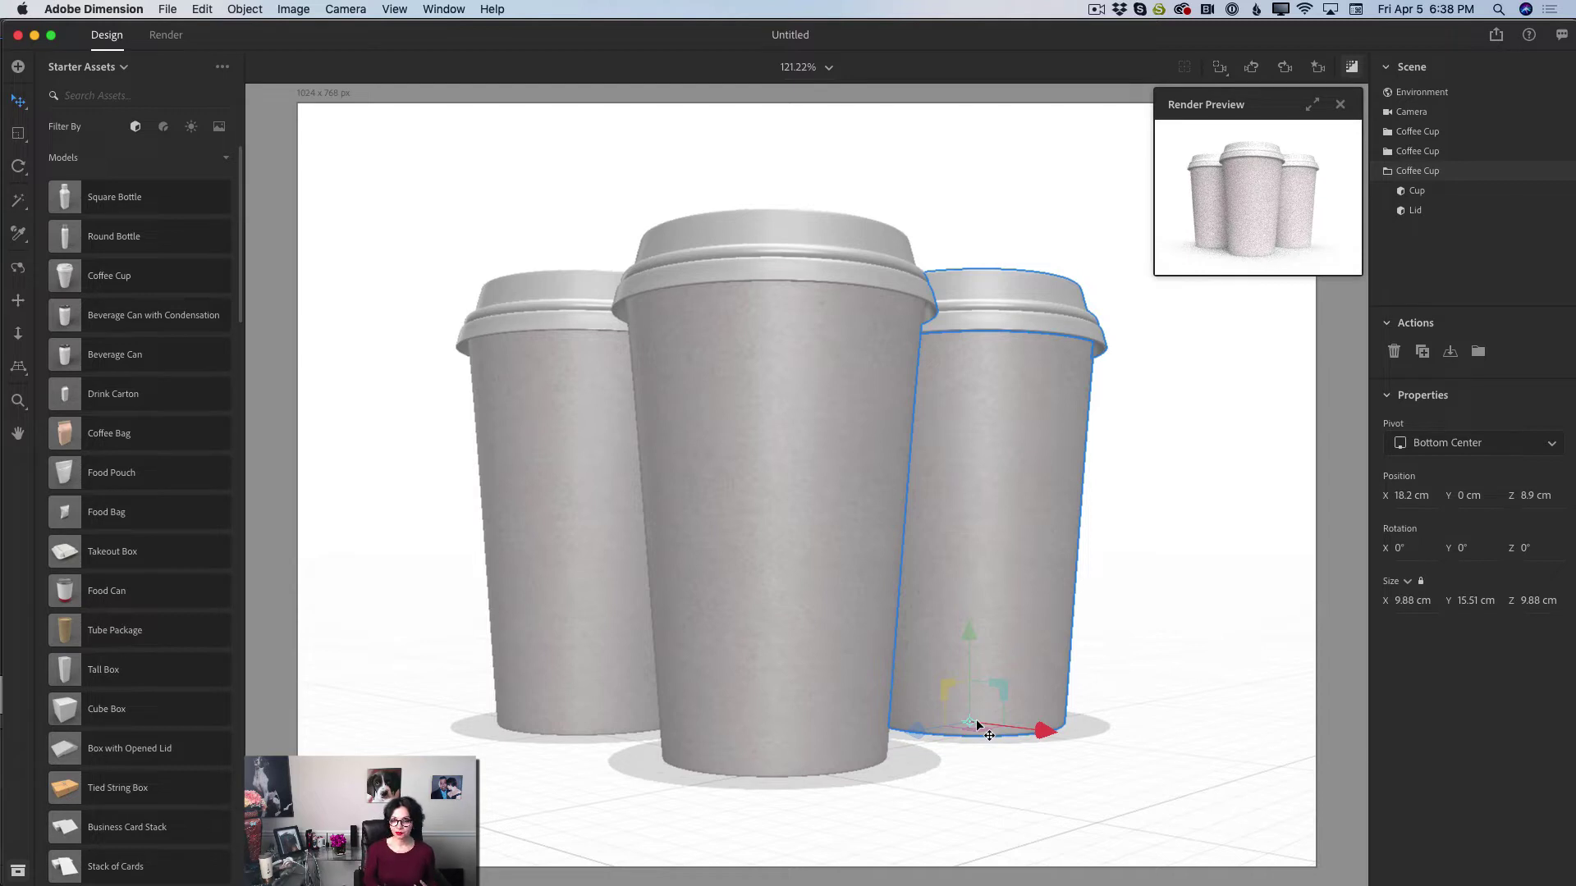
# Apply the Wax starter material to the whole front coffee cup, including its lid
pyautogui.click(164, 127)
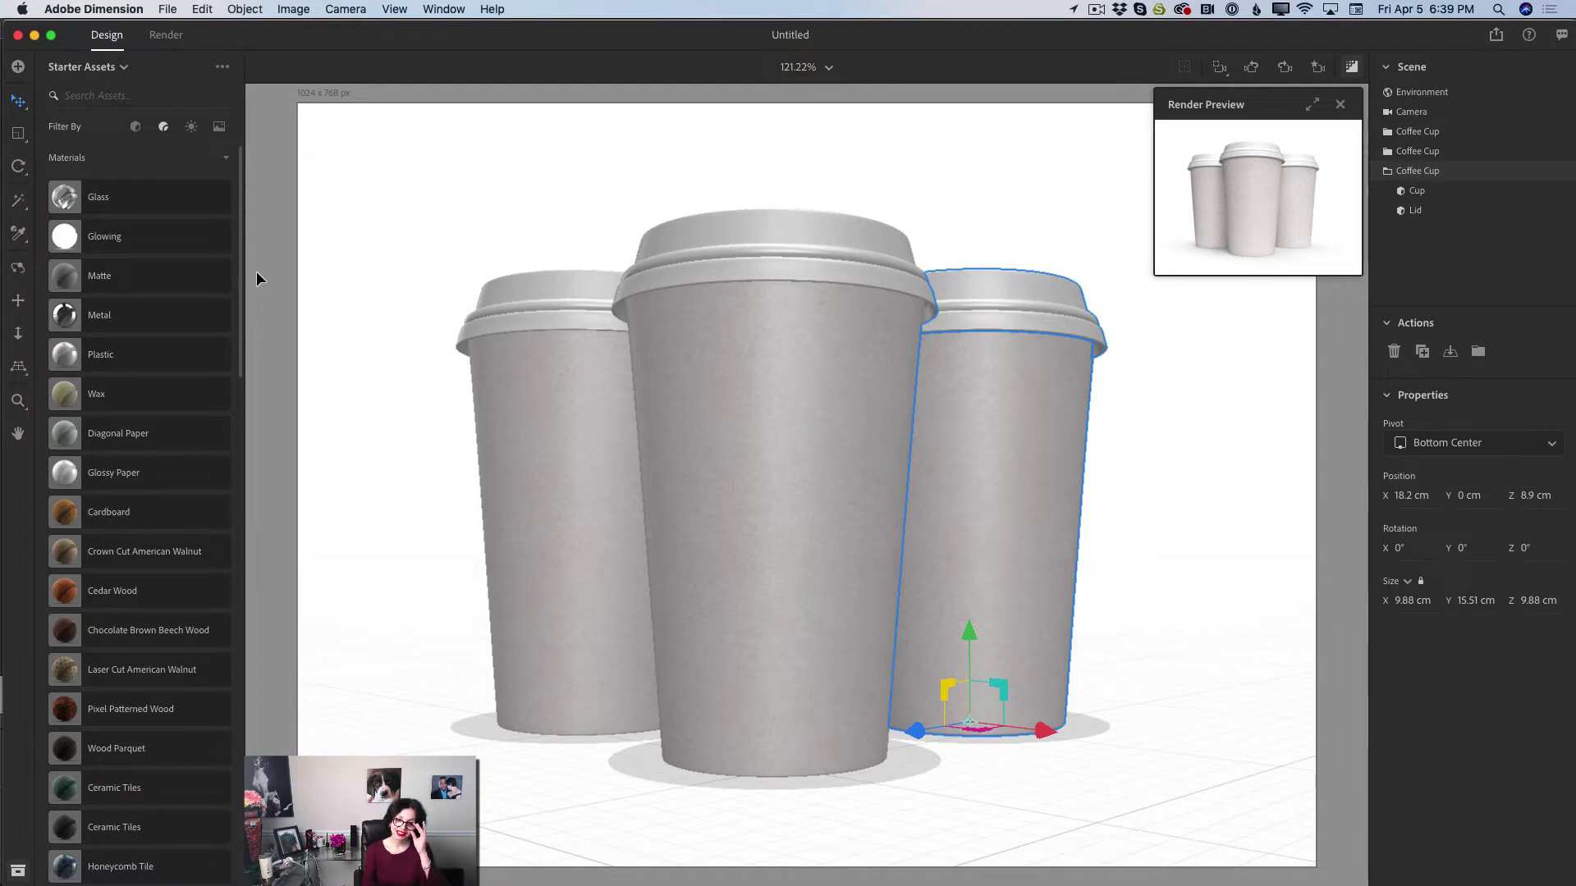
pyautogui.click(745, 418)
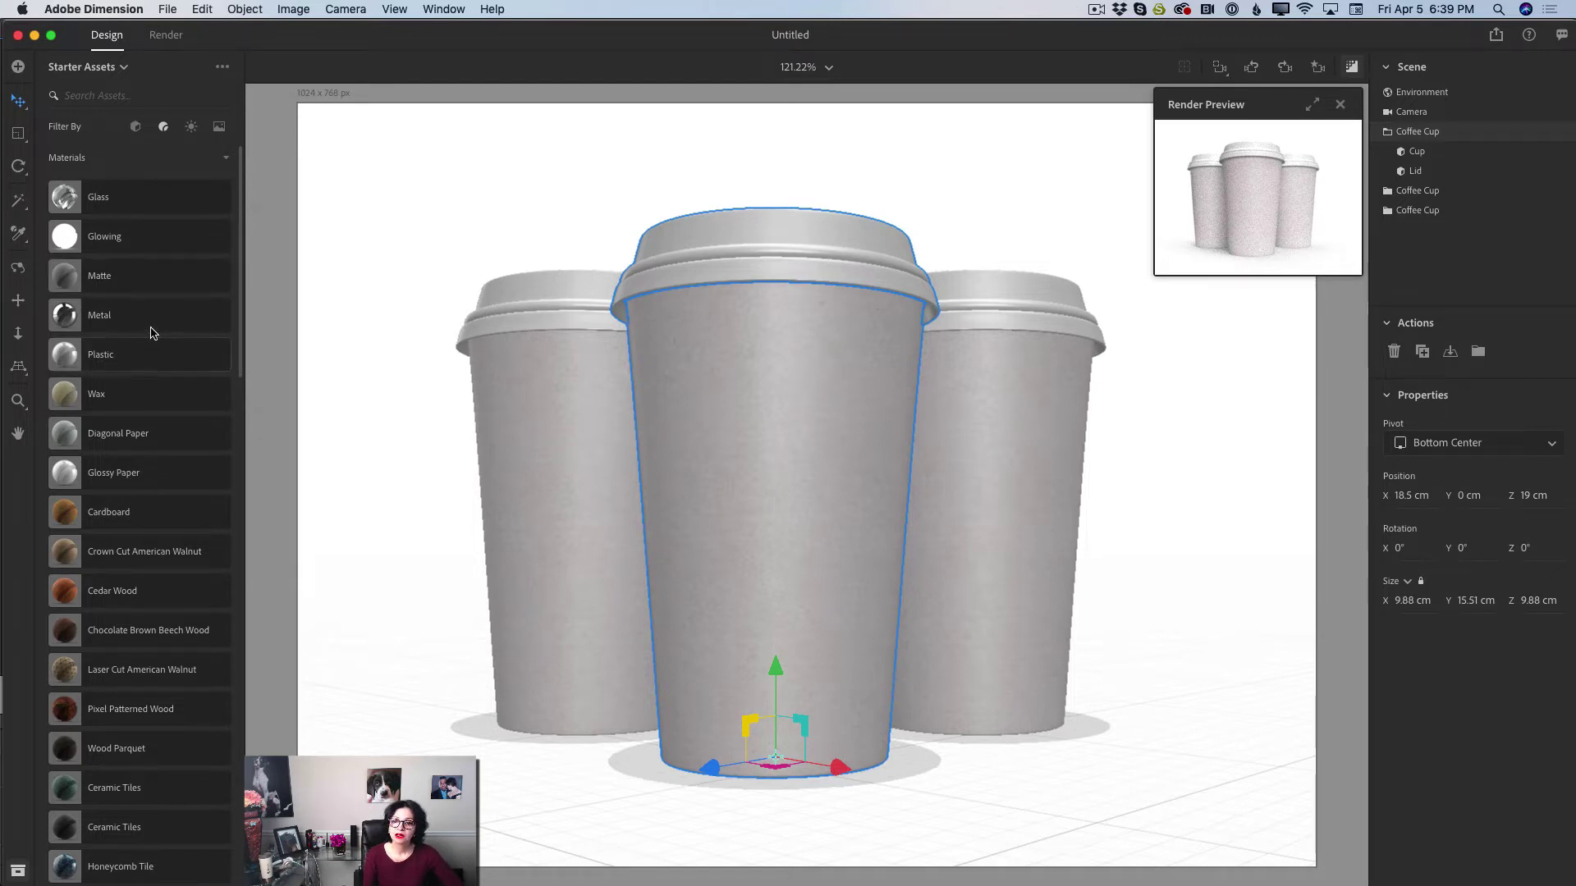
pyautogui.click(156, 401)
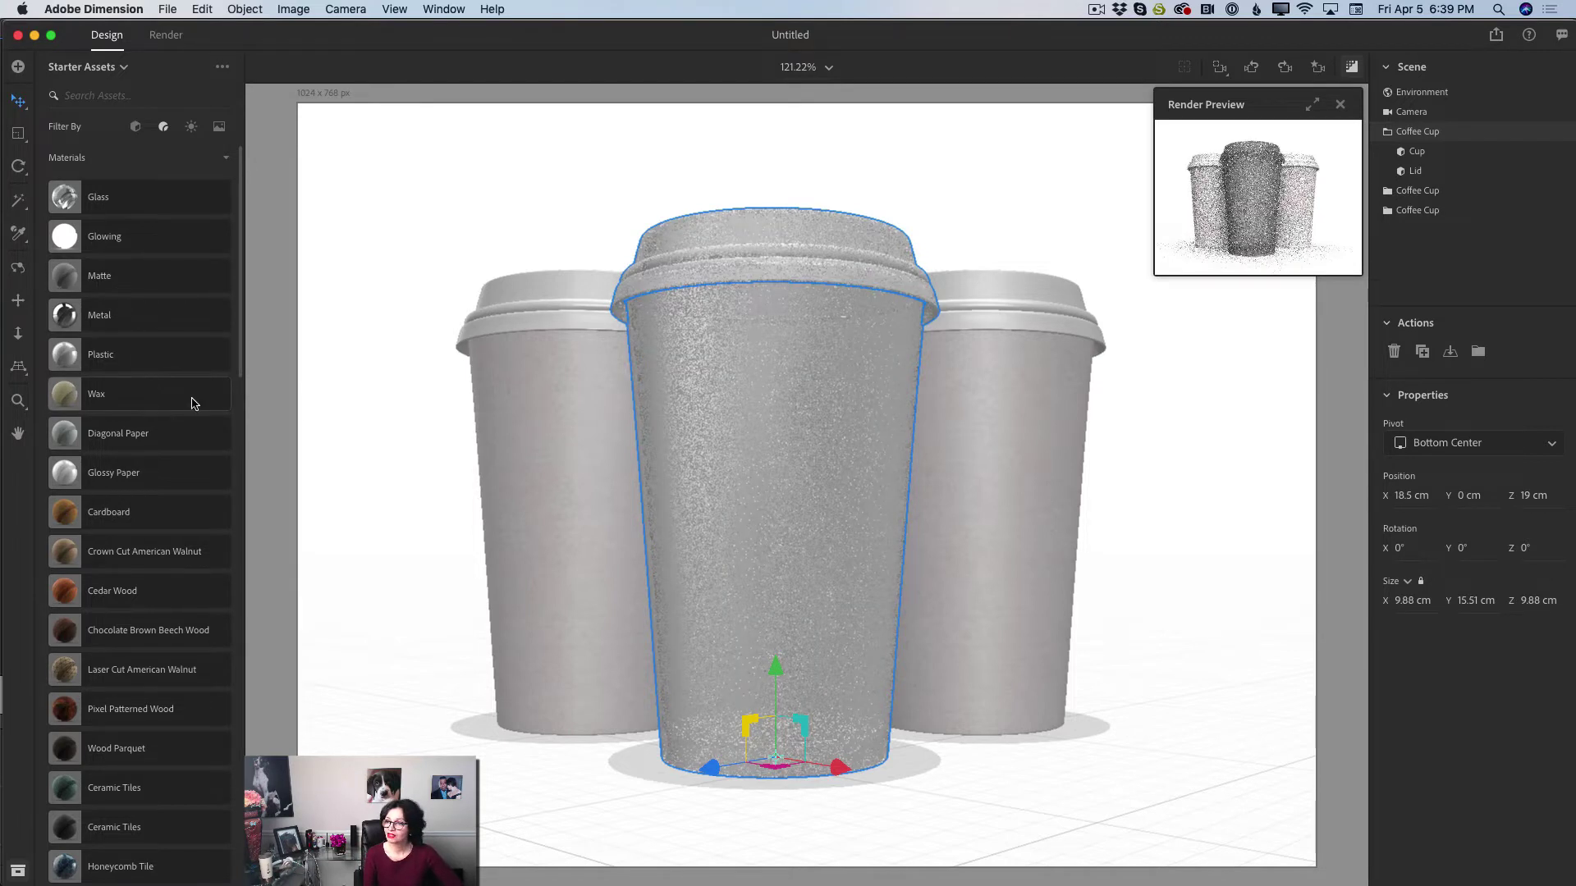
# Set the roughness of the Wax material on the front cup's body to 90% and return to the scene list
pyautogui.click(1428, 154)
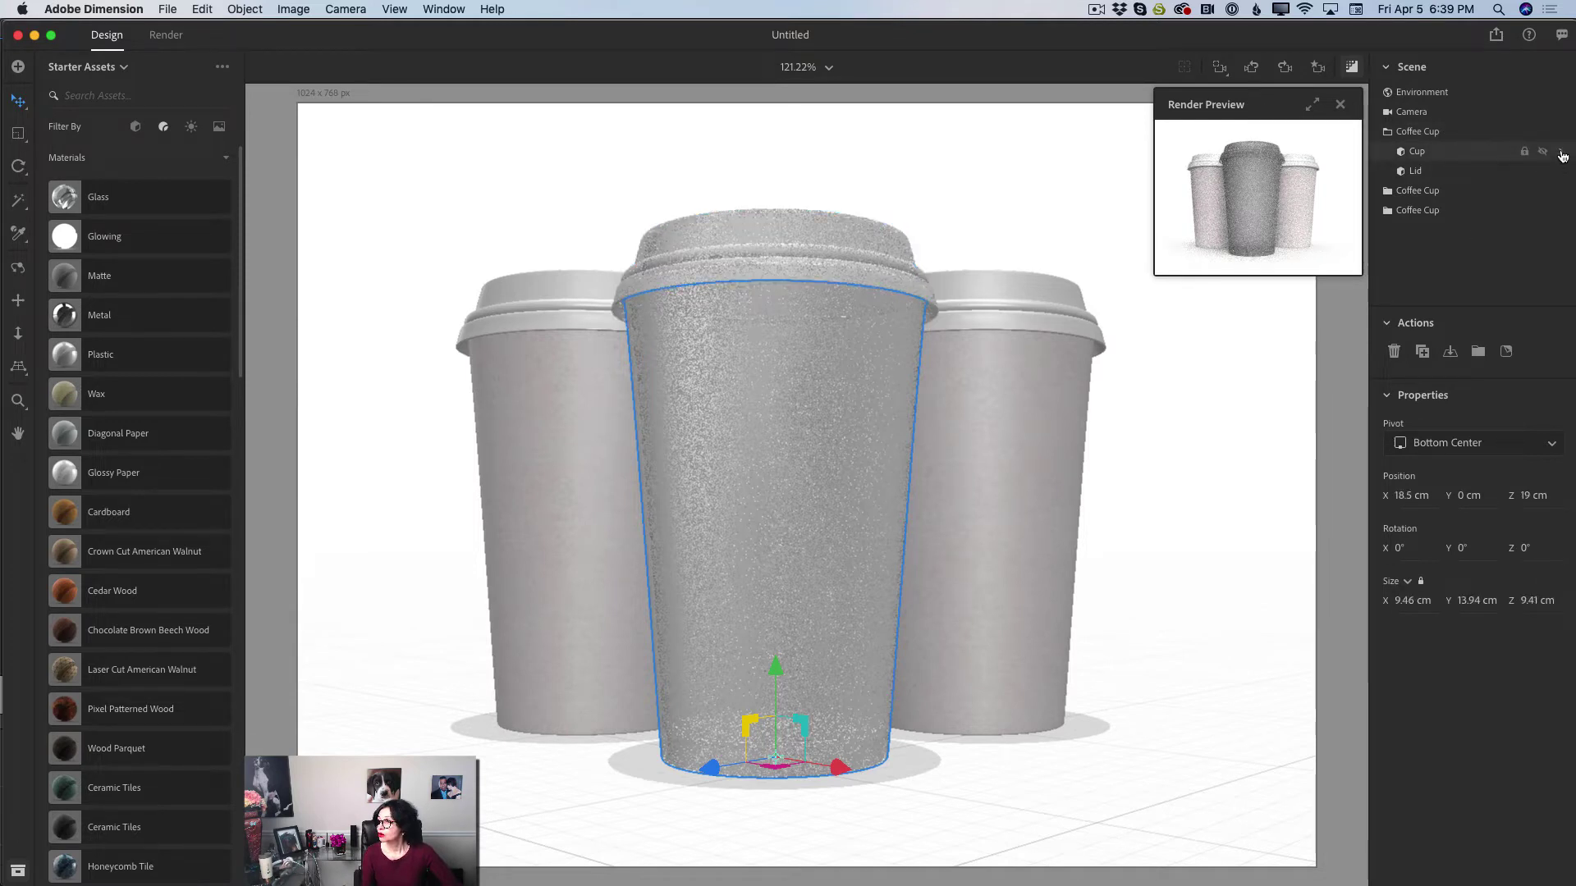
pyautogui.click(1561, 153)
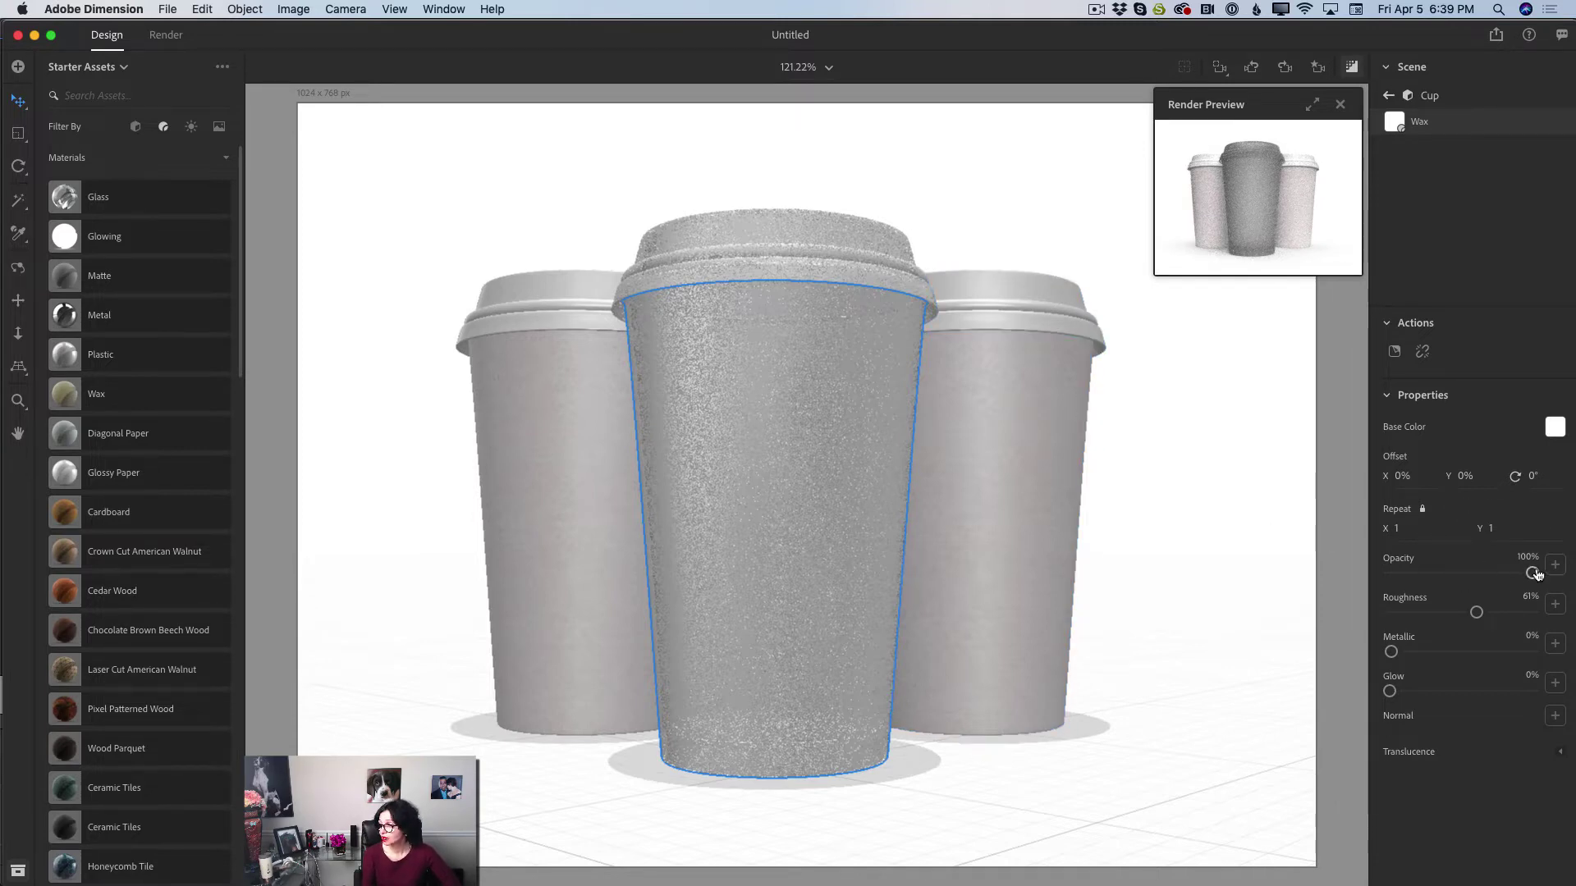
pyautogui.moveTo(1508, 570); pyautogui.dragTo(1519, 613)
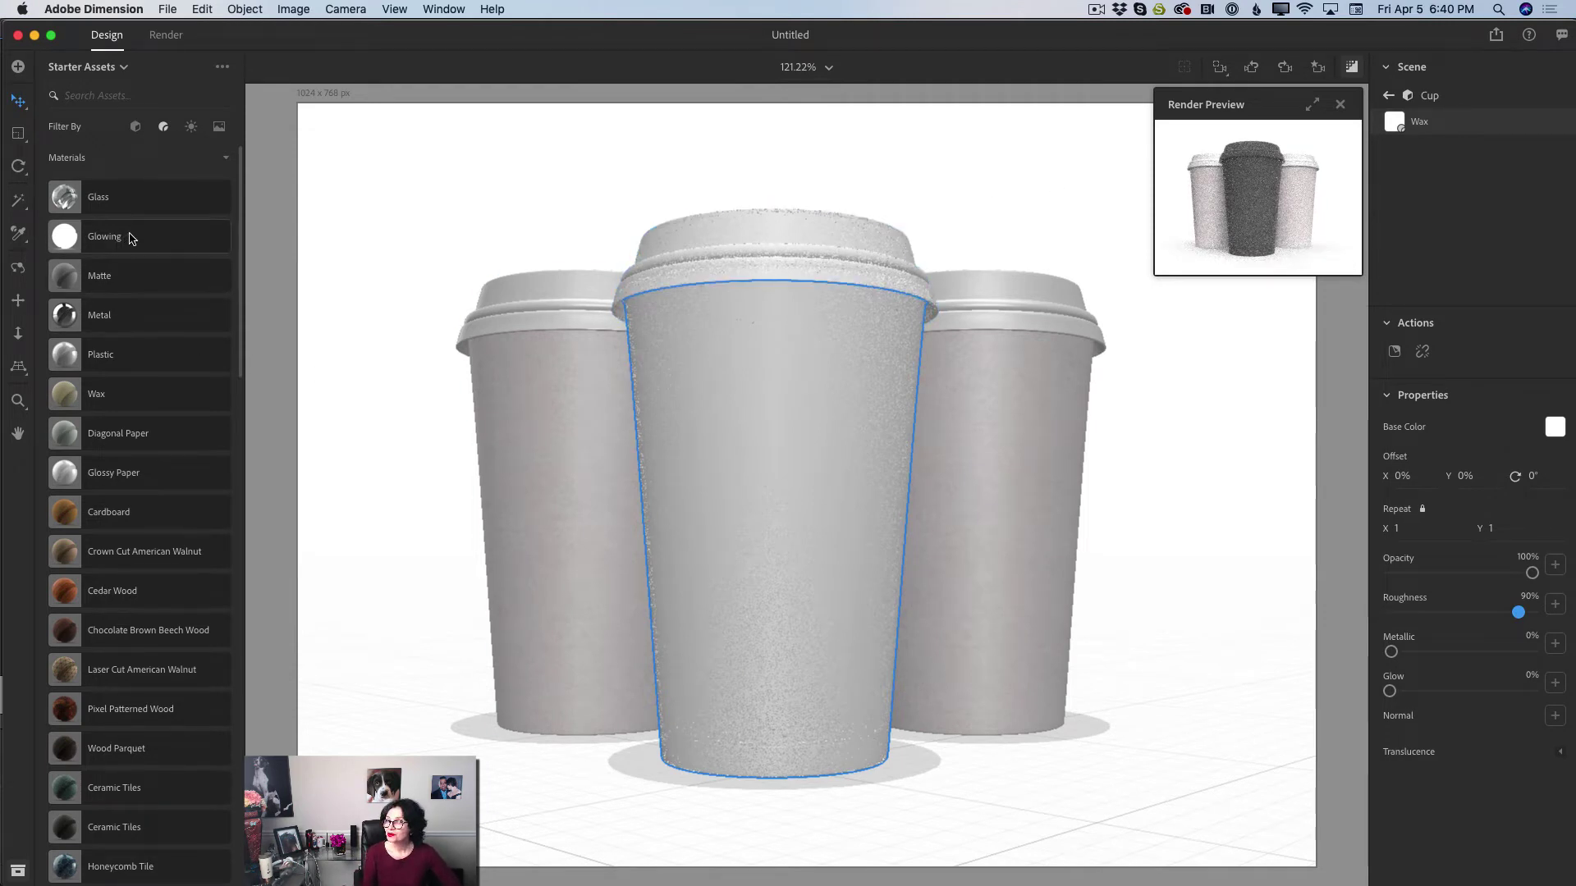
pyautogui.click(1387, 95)
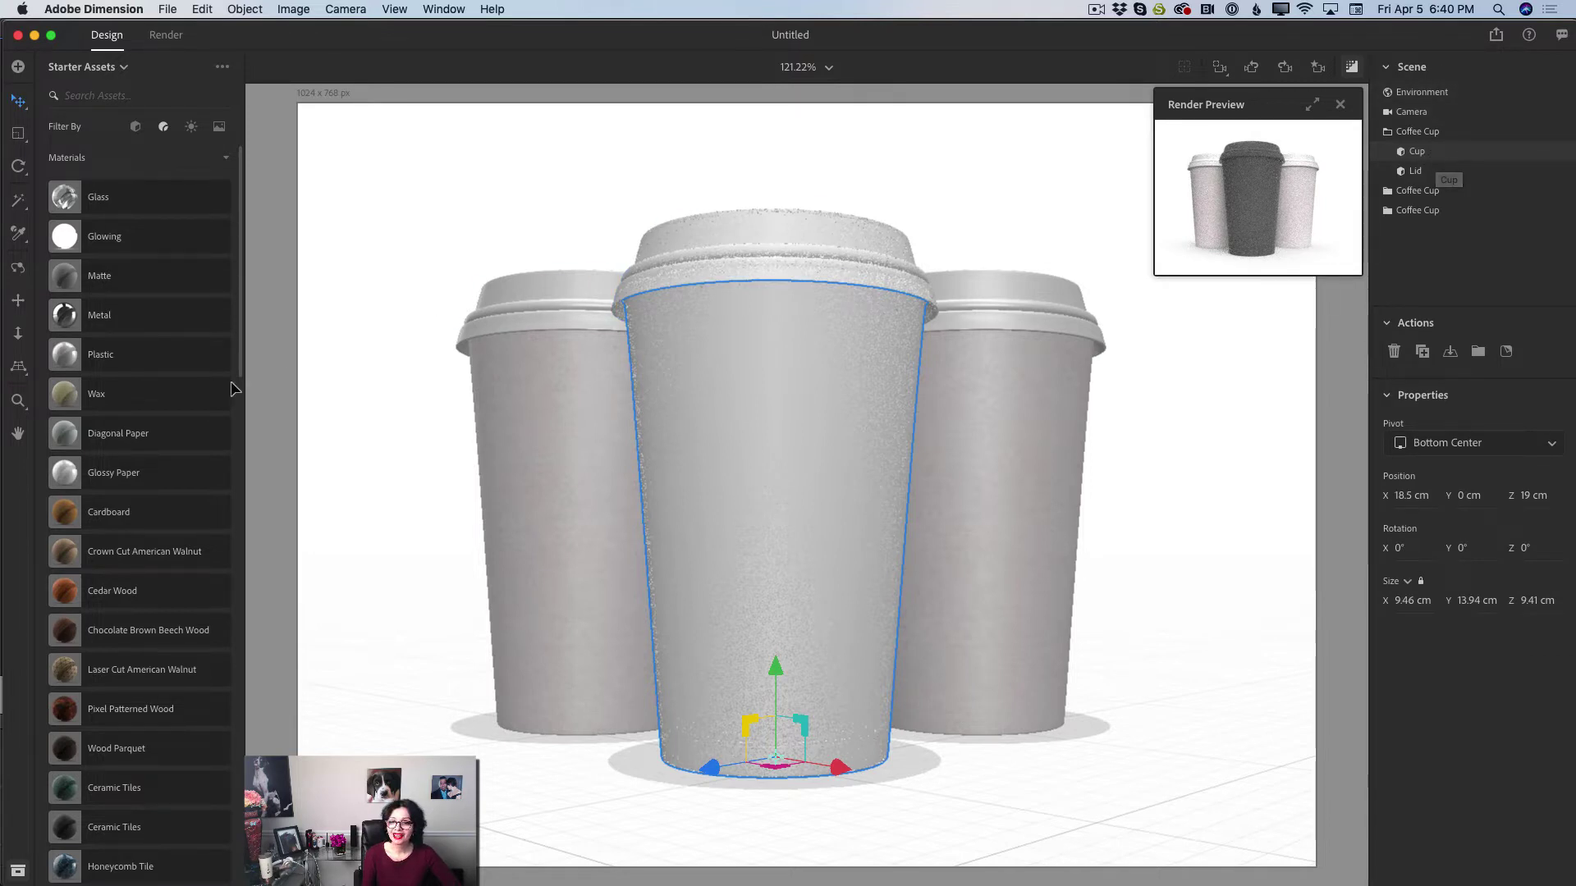
# Apply the Bronze Hexagon Tiles starter material to the body of the front coffee cup
pyautogui.moveTo(238, 328); pyautogui.dragTo(249, 404)
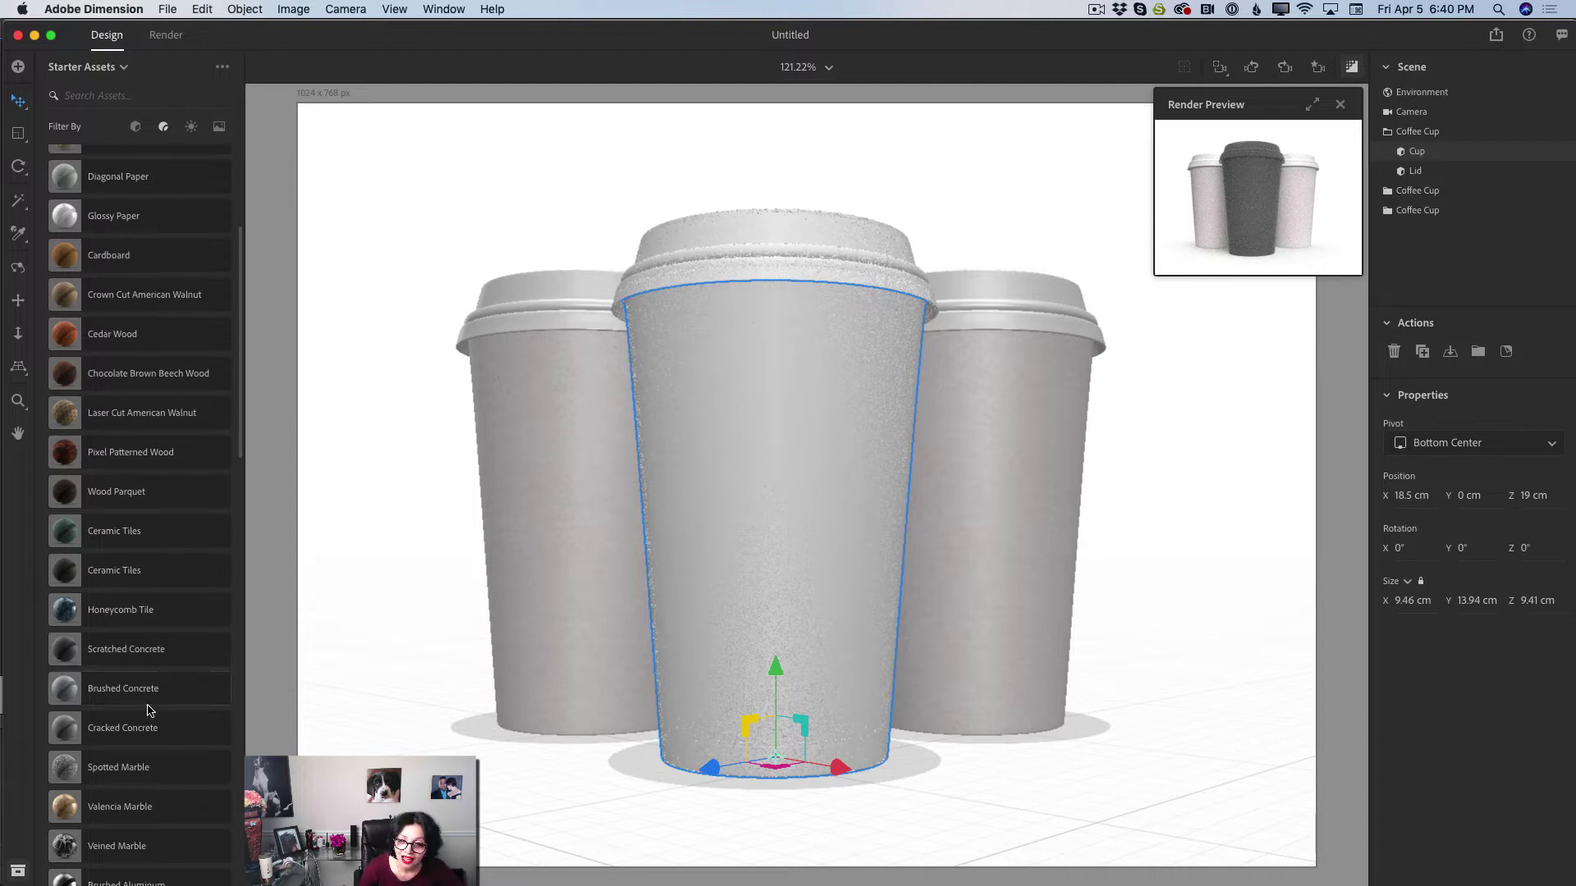
pyautogui.moveTo(239, 408); pyautogui.dragTo(302, 568)
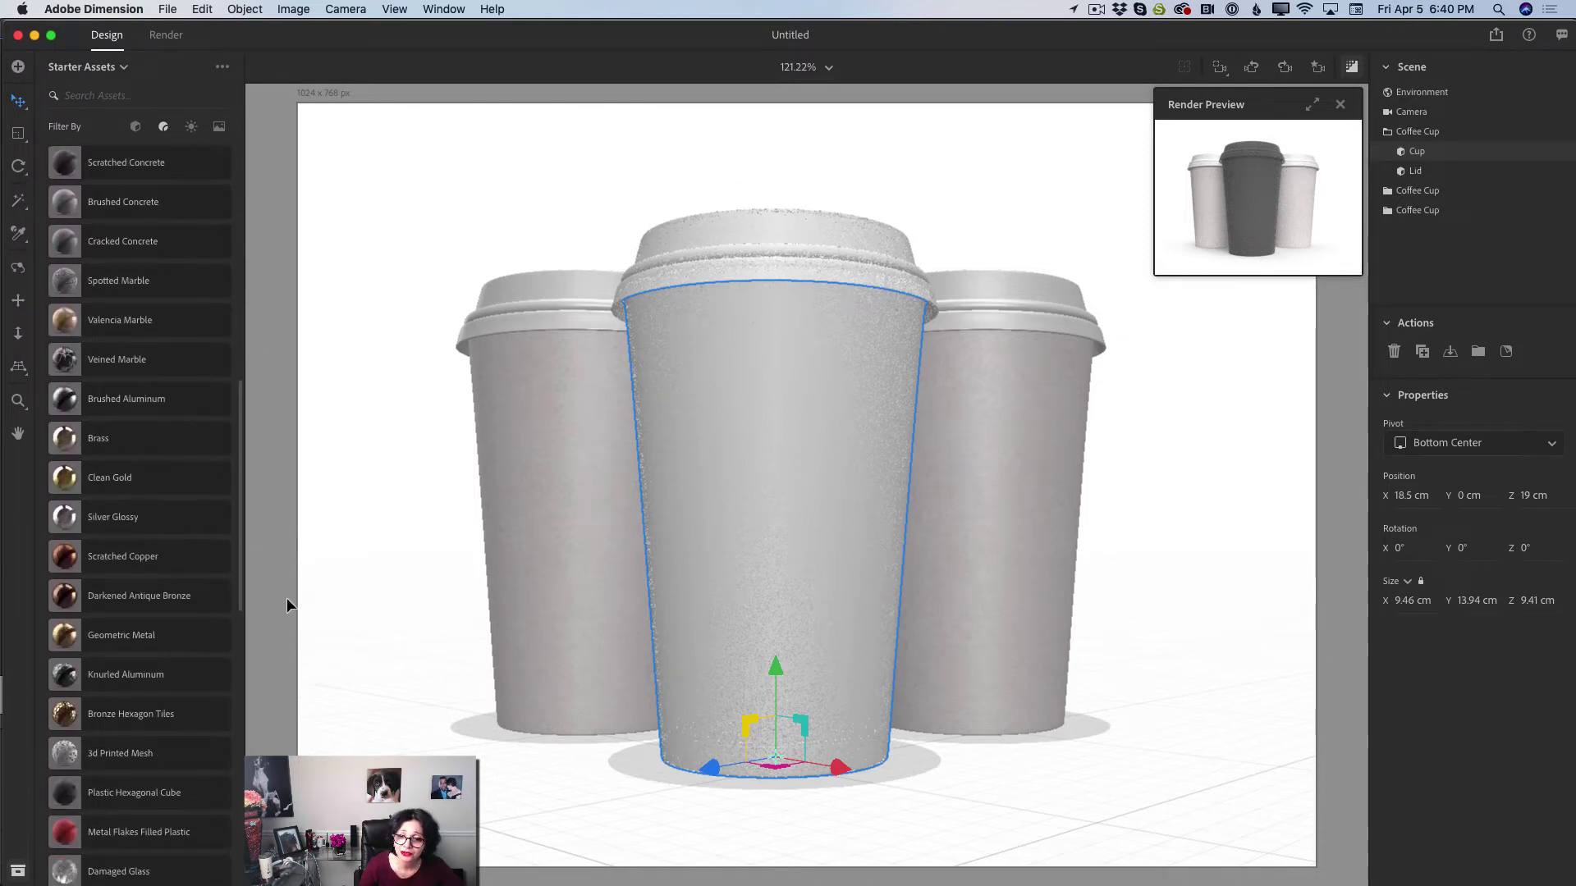
pyautogui.click(187, 725)
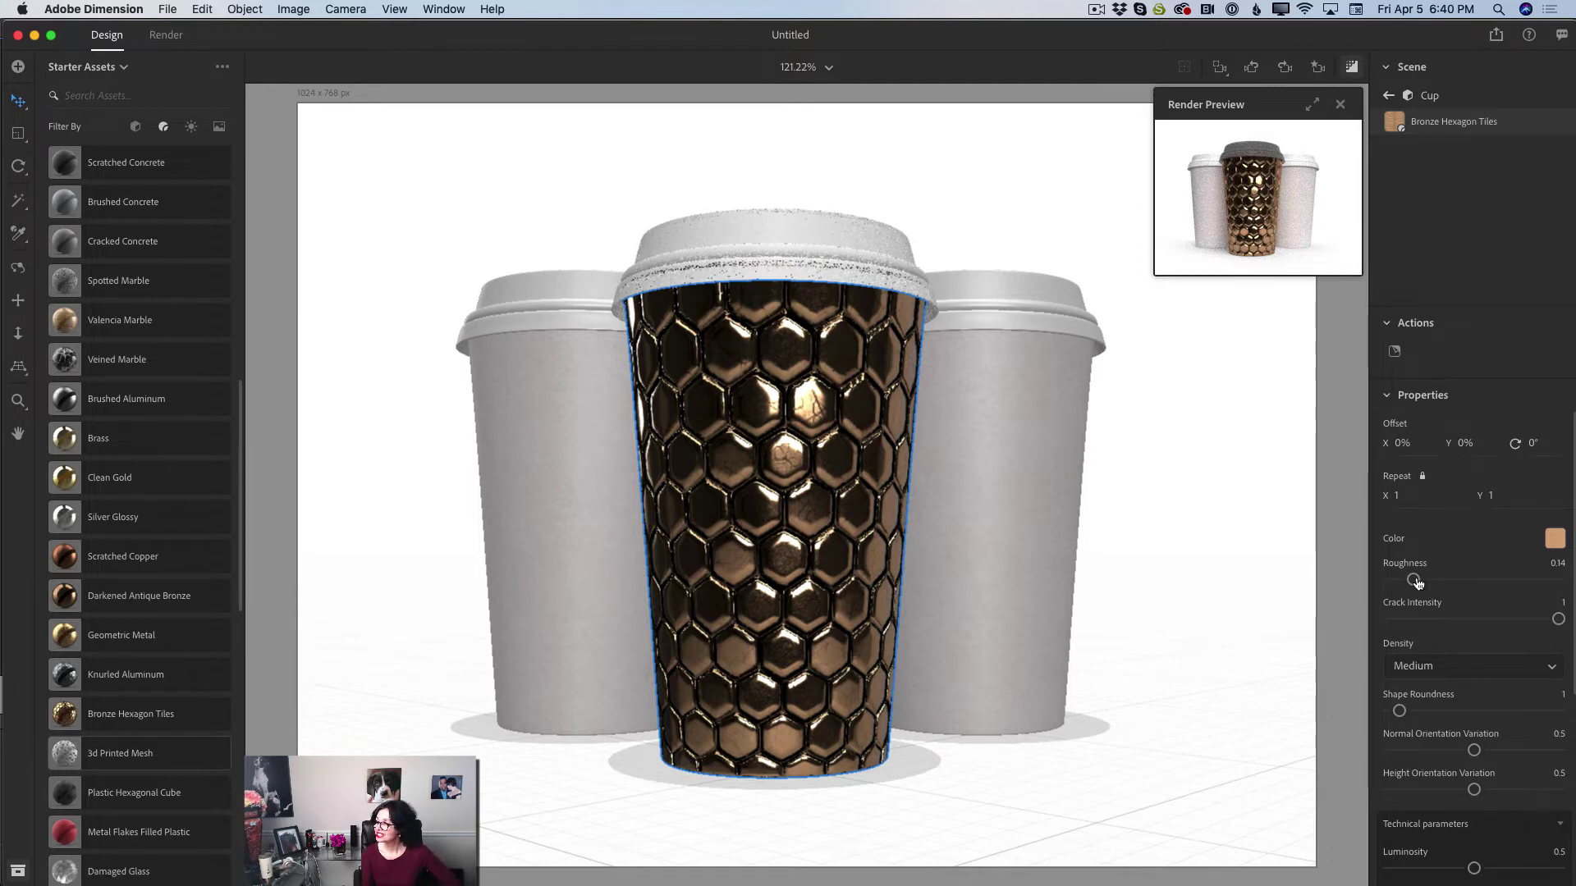
# Set the Bronze Hexagon Tiles material's roughness to about 0.63, crack intensity to 0.75 and shape roundness to 2.49
pyautogui.moveTo(1412, 580); pyautogui.dragTo(1496, 579)
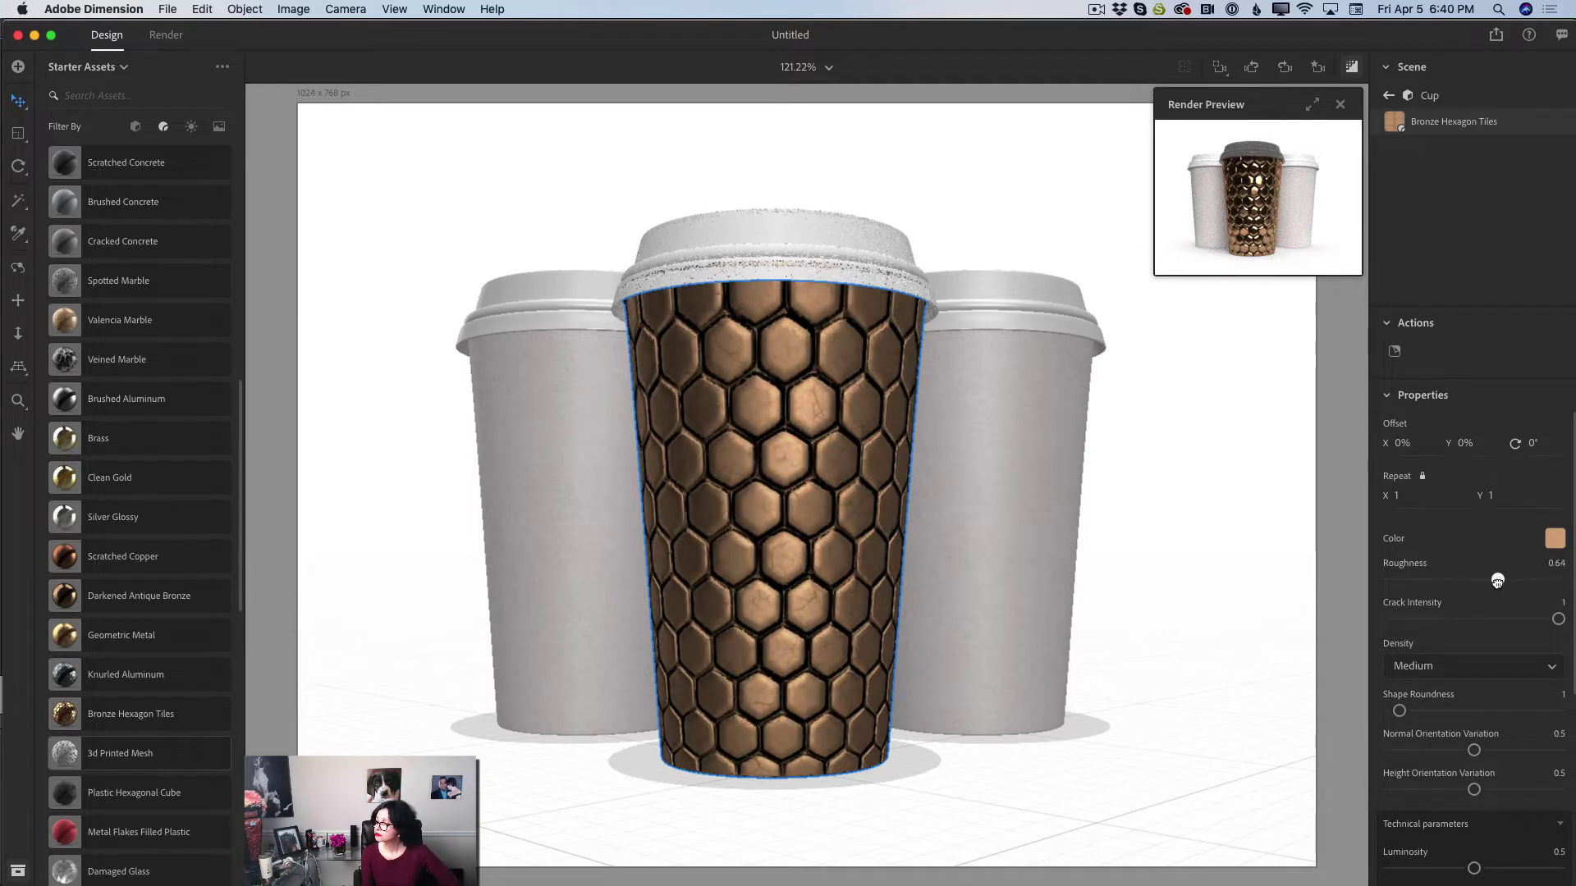
pyautogui.moveTo(1558, 619); pyautogui.dragTo(1517, 620)
pyautogui.moveTo(1399, 711)
pyautogui.mouseDown()
pyautogui.moveTo(1458, 707)
pyautogui.moveTo(1413, 711)
pyautogui.mouseUp()
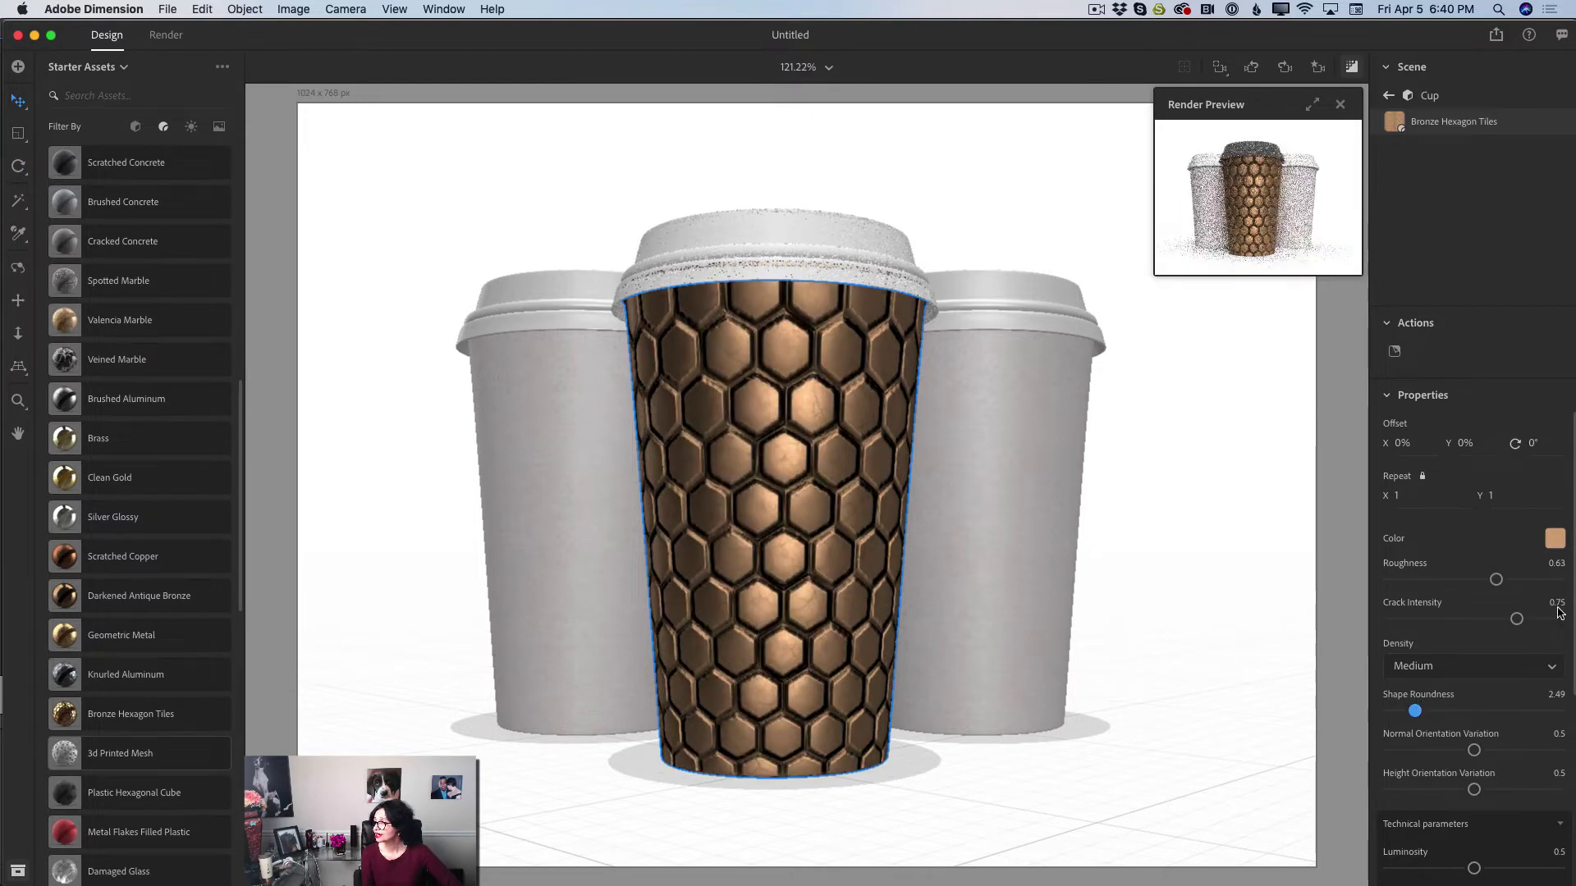
pyautogui.moveTo(1571, 606); pyautogui.dragTo(1573, 797)
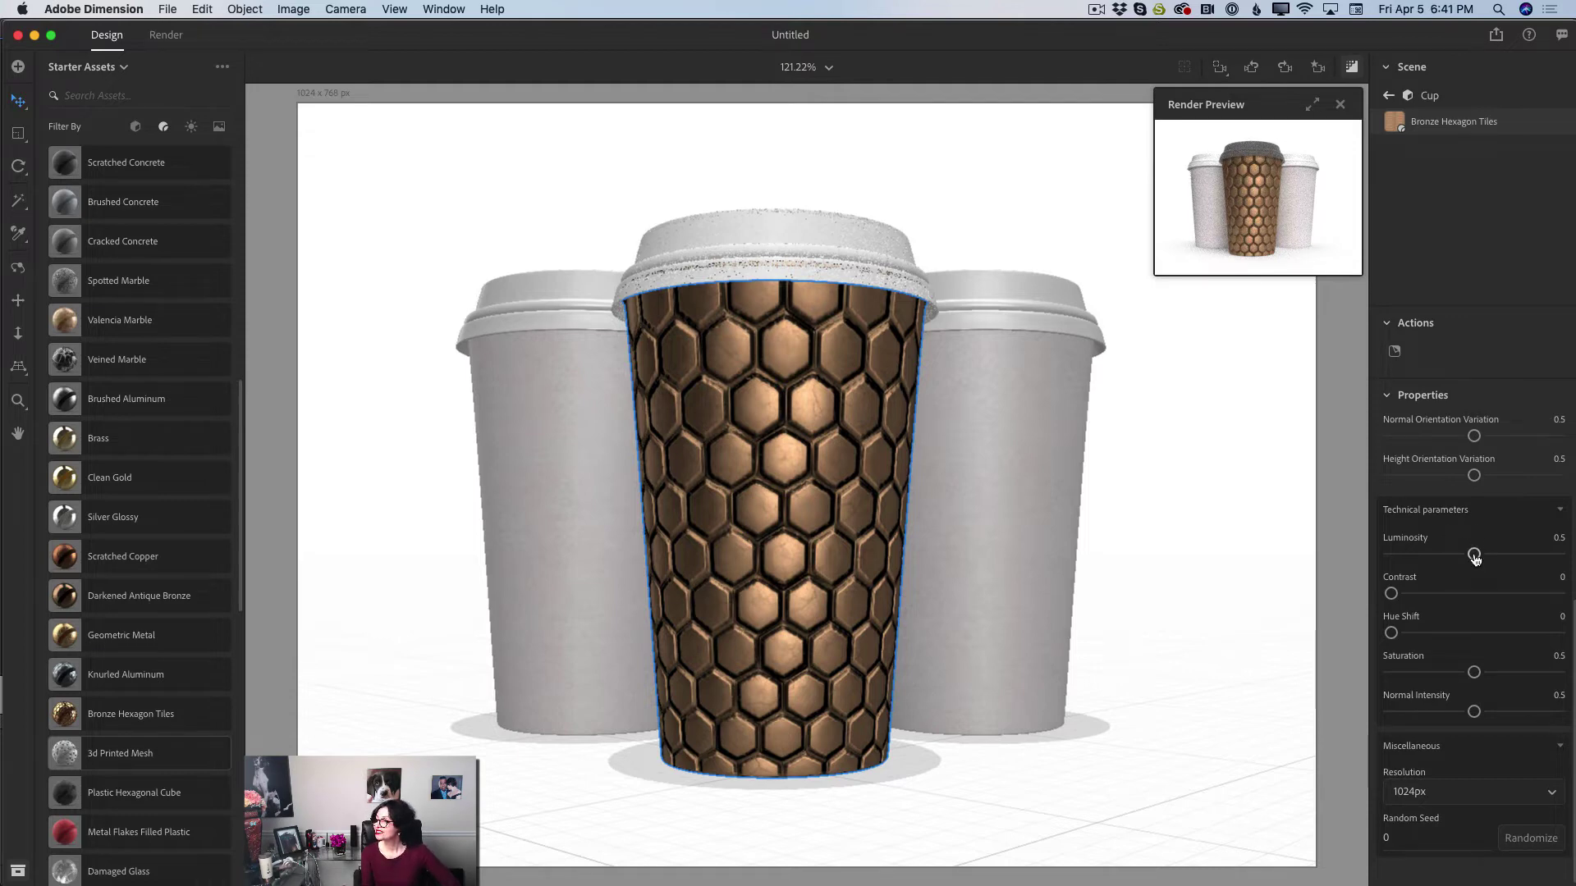
# Set the Bronze Hexagon Tiles material's luminosity to 0.42, contrast to 0.21 and hue shift to 0.04, and randomize its seed
pyautogui.moveTo(1472, 555)
pyautogui.mouseDown()
pyautogui.moveTo(1418, 556)
pyautogui.moveTo(1500, 556)
pyautogui.moveTo(1460, 556)
pyautogui.mouseUp()
pyautogui.moveTo(1391, 594); pyautogui.dragTo(1395, 633)
pyautogui.click(1467, 631)
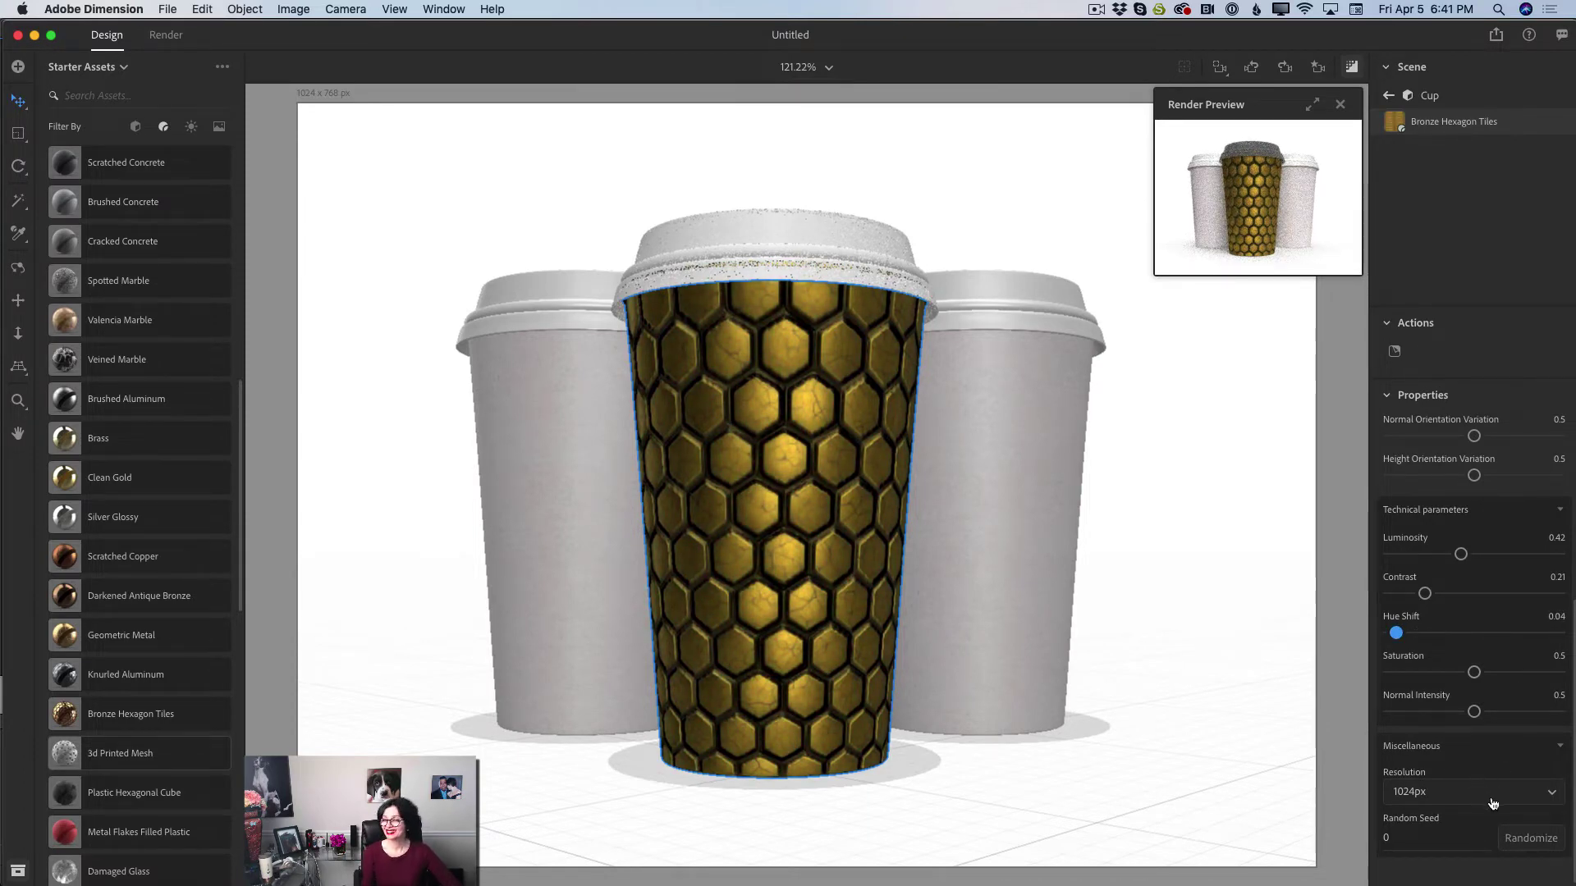
pyautogui.click(1524, 840)
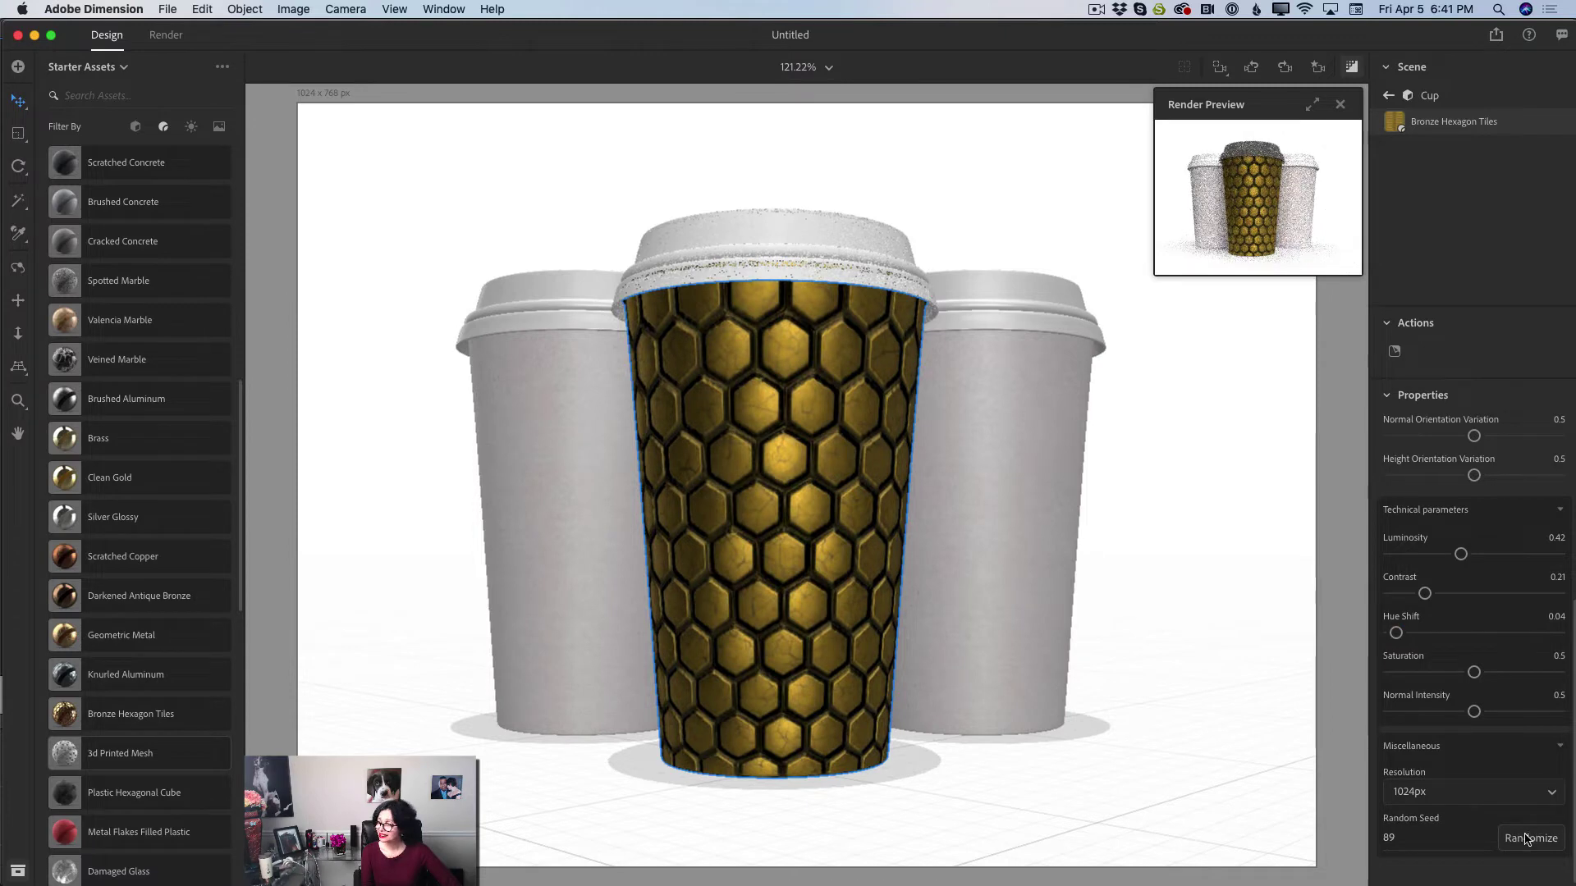
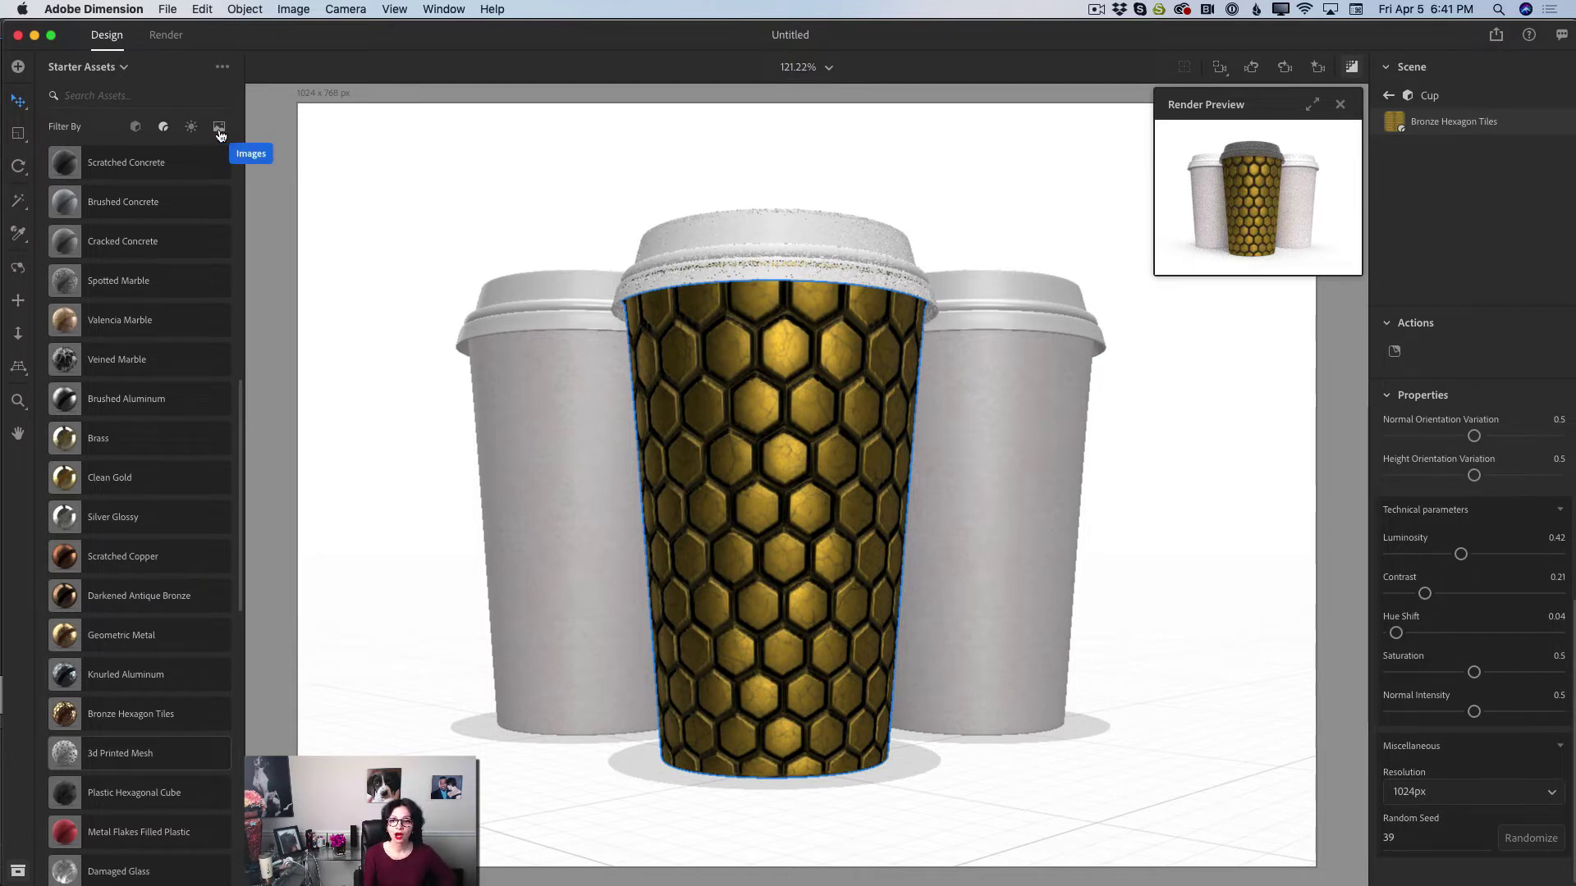
# Place the Brand Logo starter image as a decal on the front cup's body, with roughness 84% and metallic 51%
pyautogui.click(220, 129)
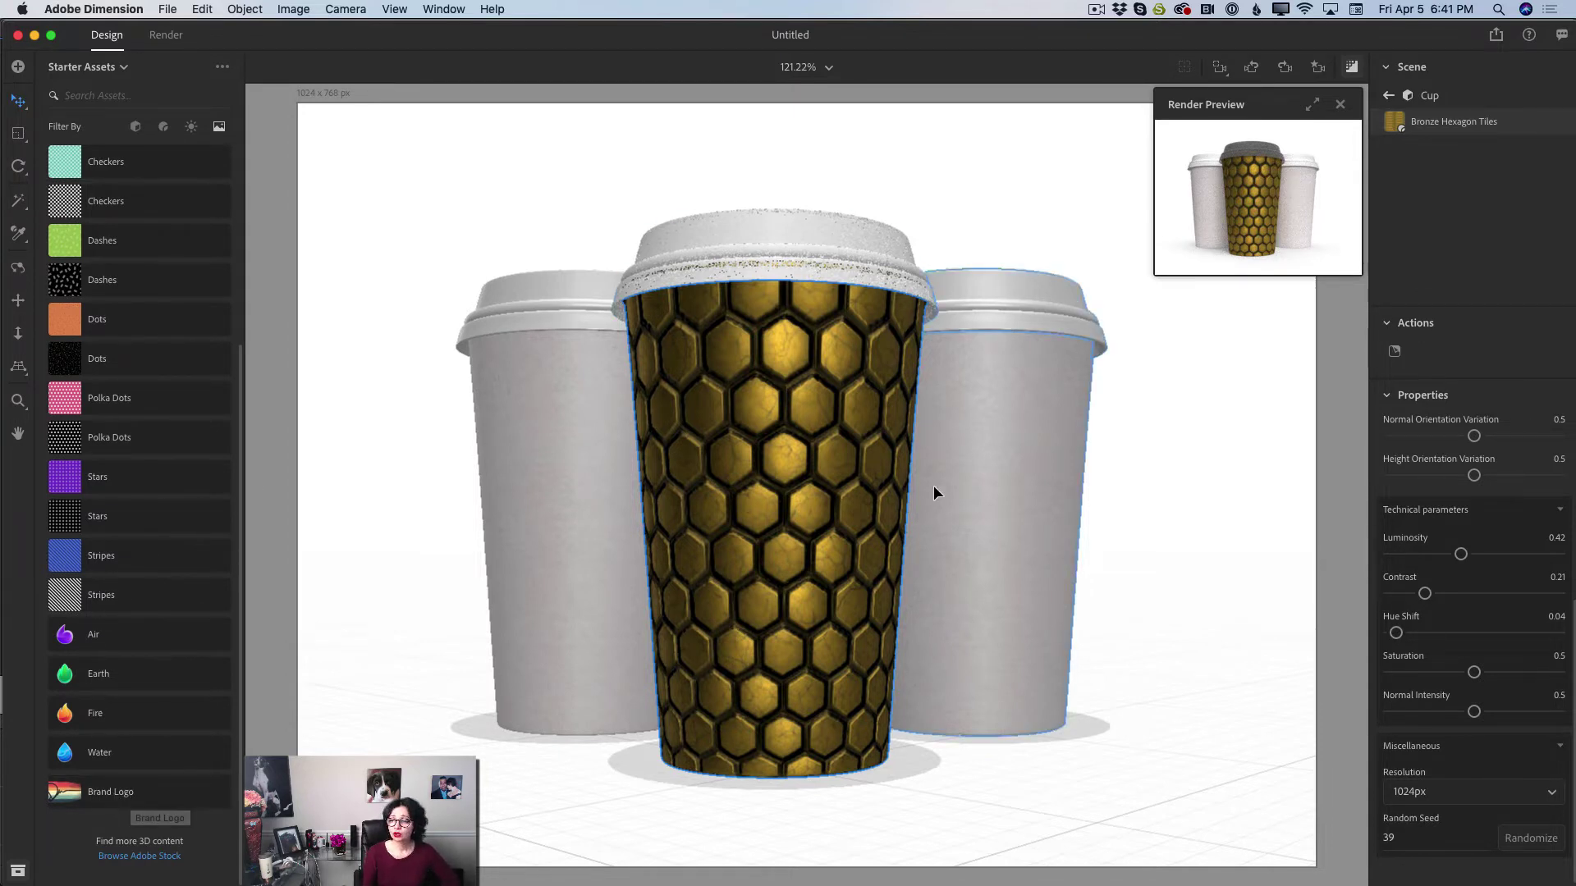
pyautogui.moveTo(103, 793); pyautogui.dragTo(810, 538)
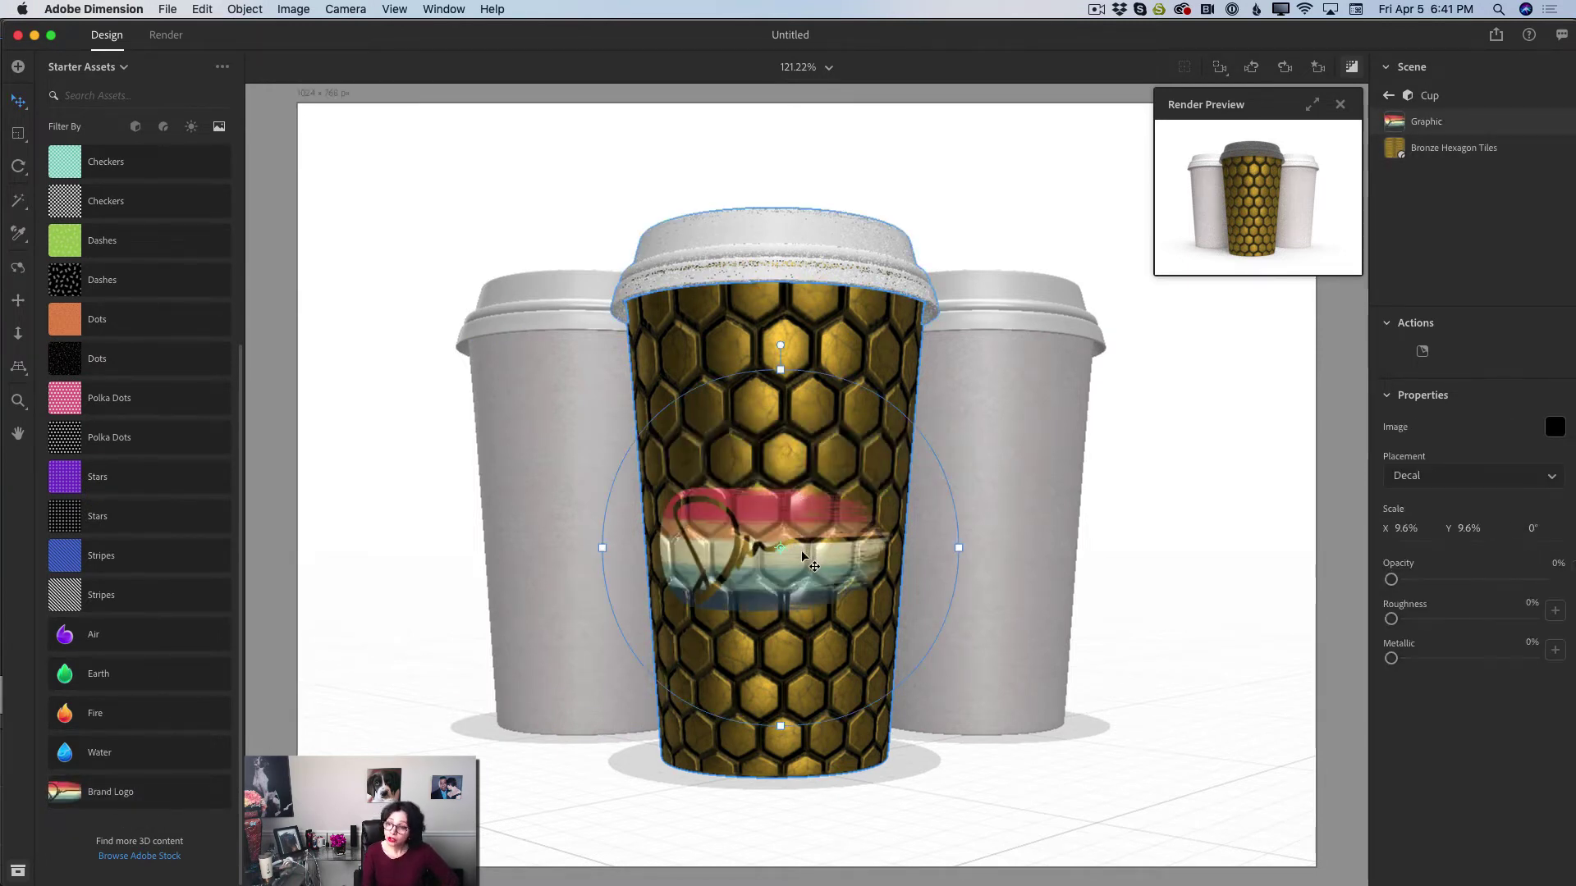
pyautogui.moveTo(1424, 617); pyautogui.dragTo(1514, 618)
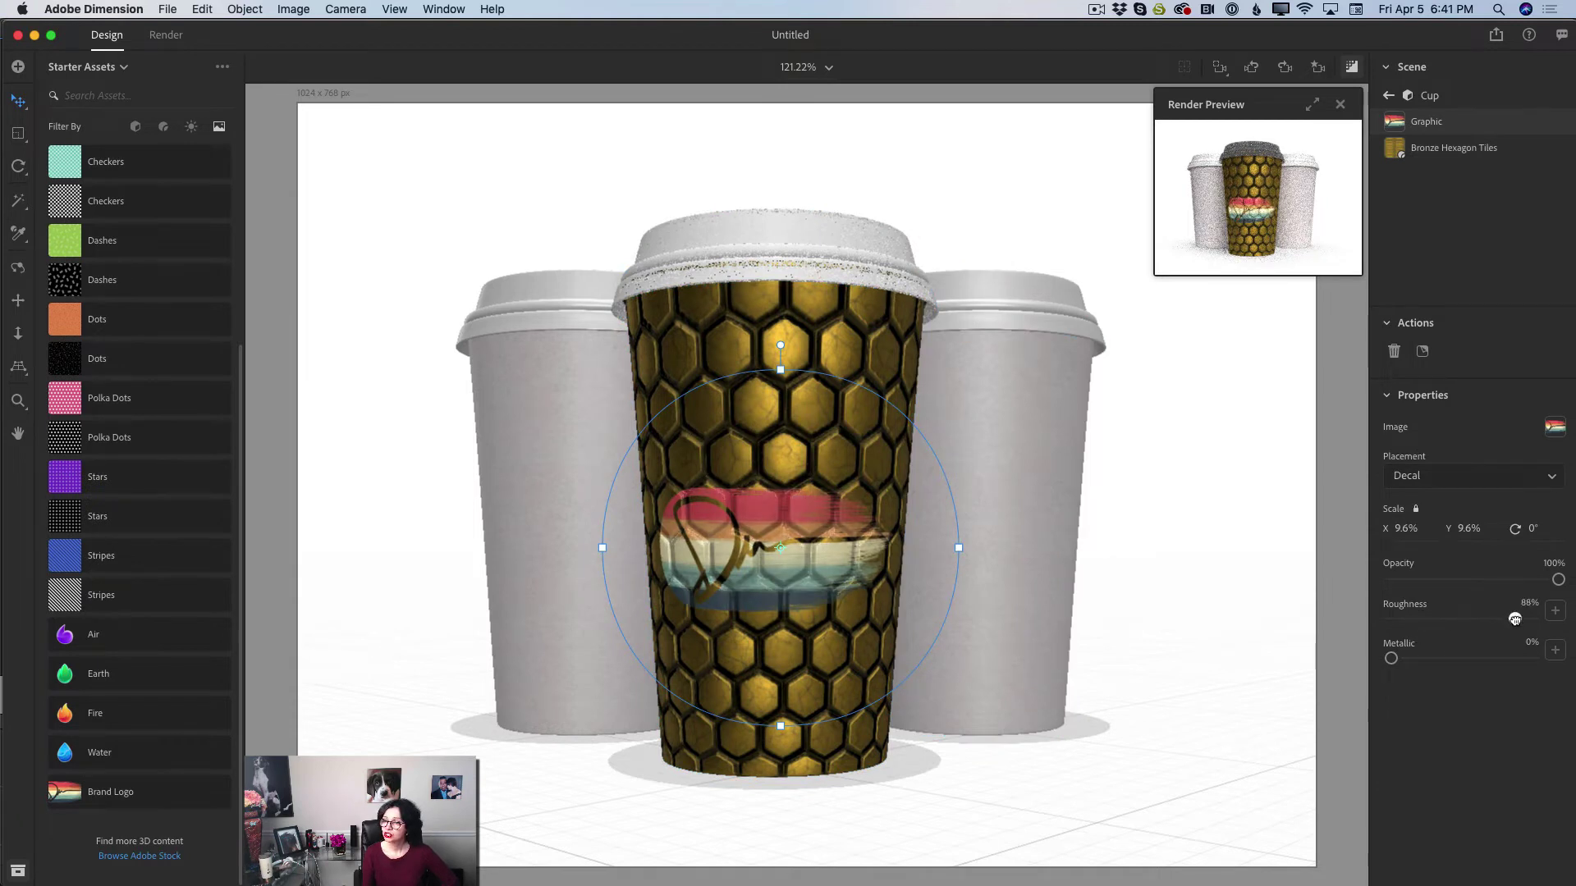
pyautogui.moveTo(1391, 658)
pyautogui.mouseDown()
pyautogui.moveTo(1506, 658)
pyautogui.moveTo(1462, 658)
pyautogui.mouseUp()
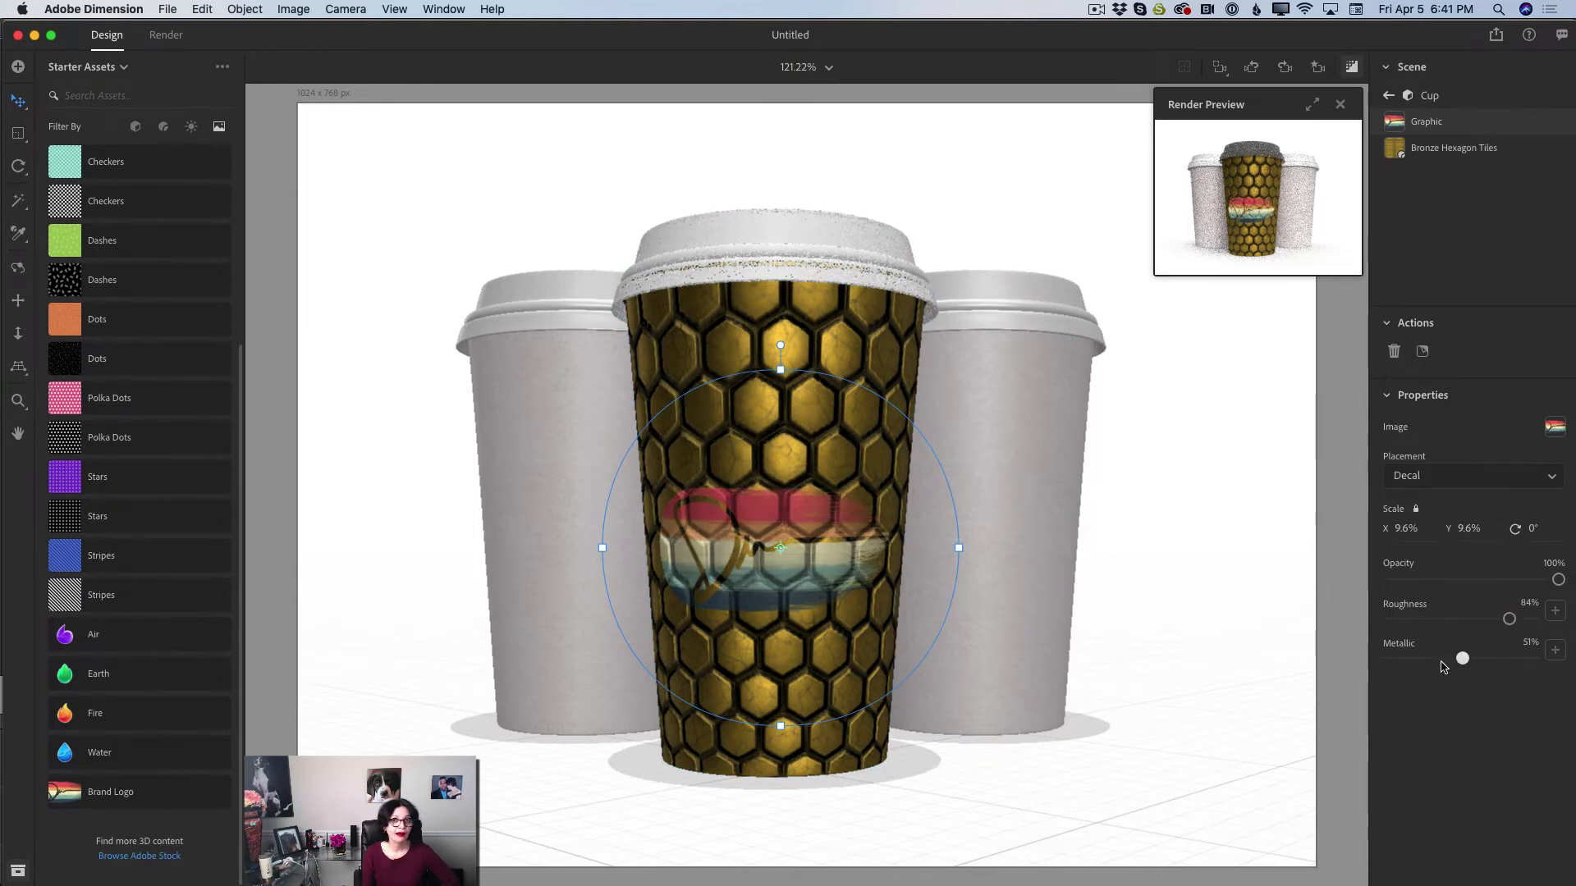
# Change the logo graphic's placement to Fill, offset it about 16% in Y, and set roughness to 40% and metallic to 95%
pyautogui.click(1418, 476)
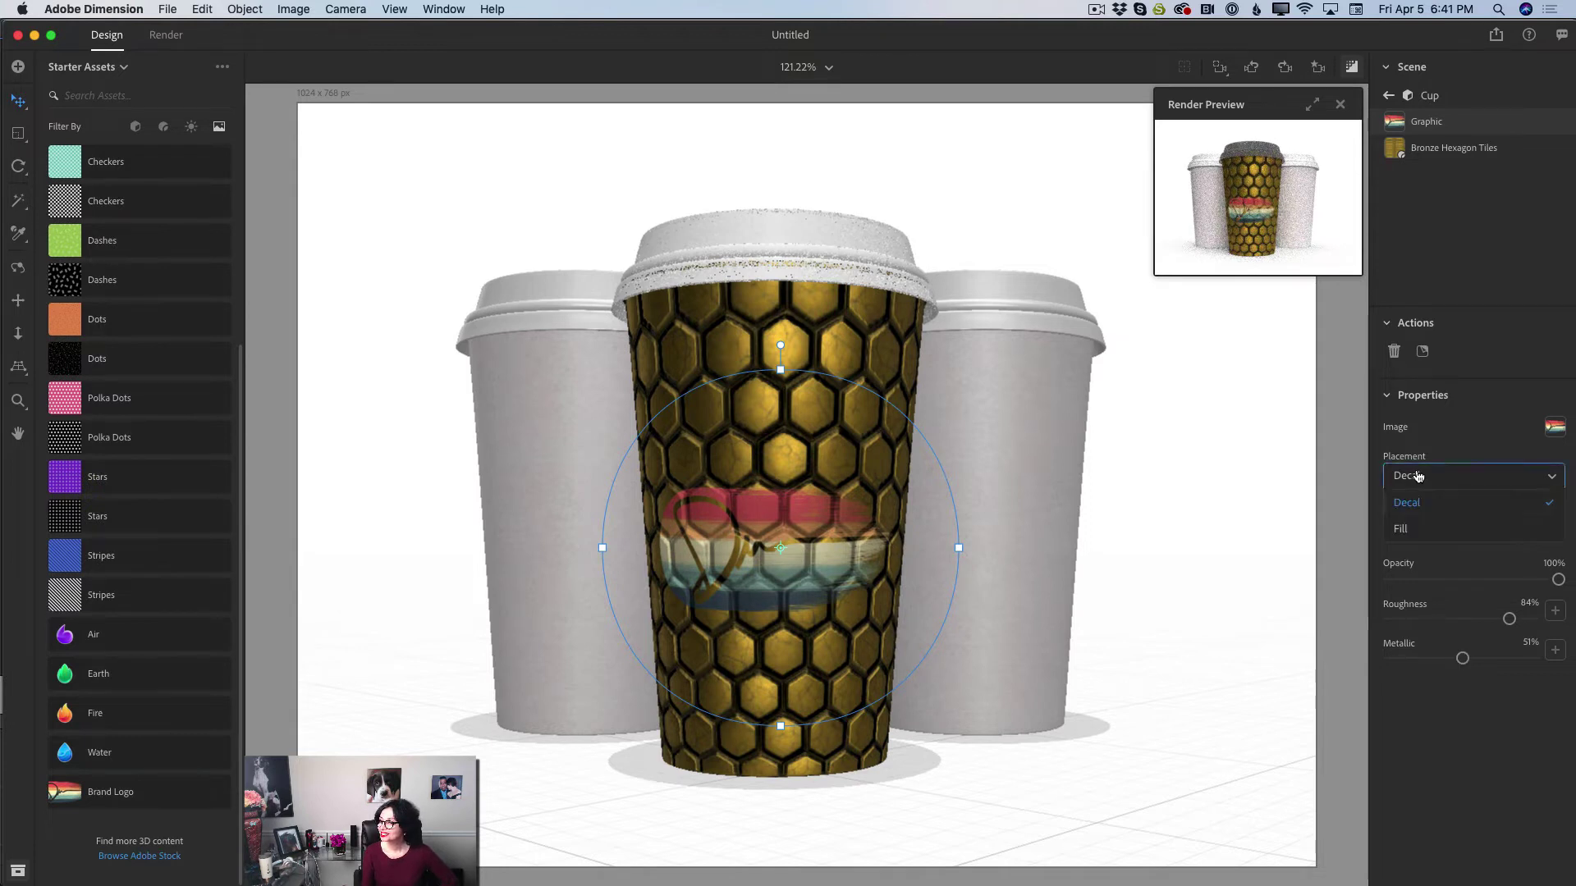
pyautogui.click(1402, 530)
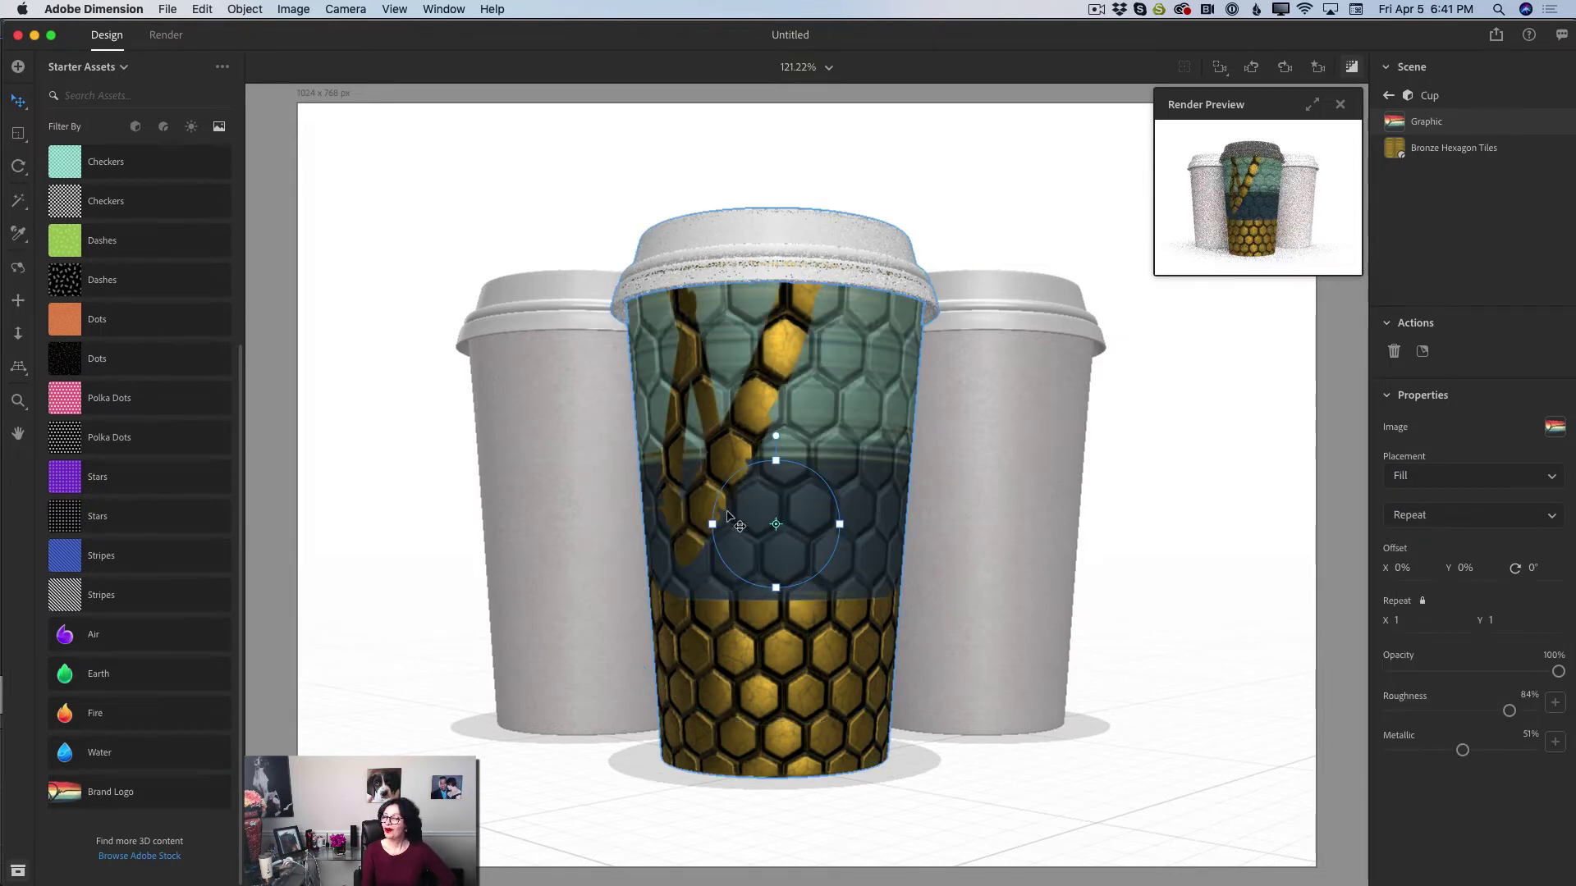
pyautogui.moveTo(771, 518); pyautogui.dragTo(802, 710)
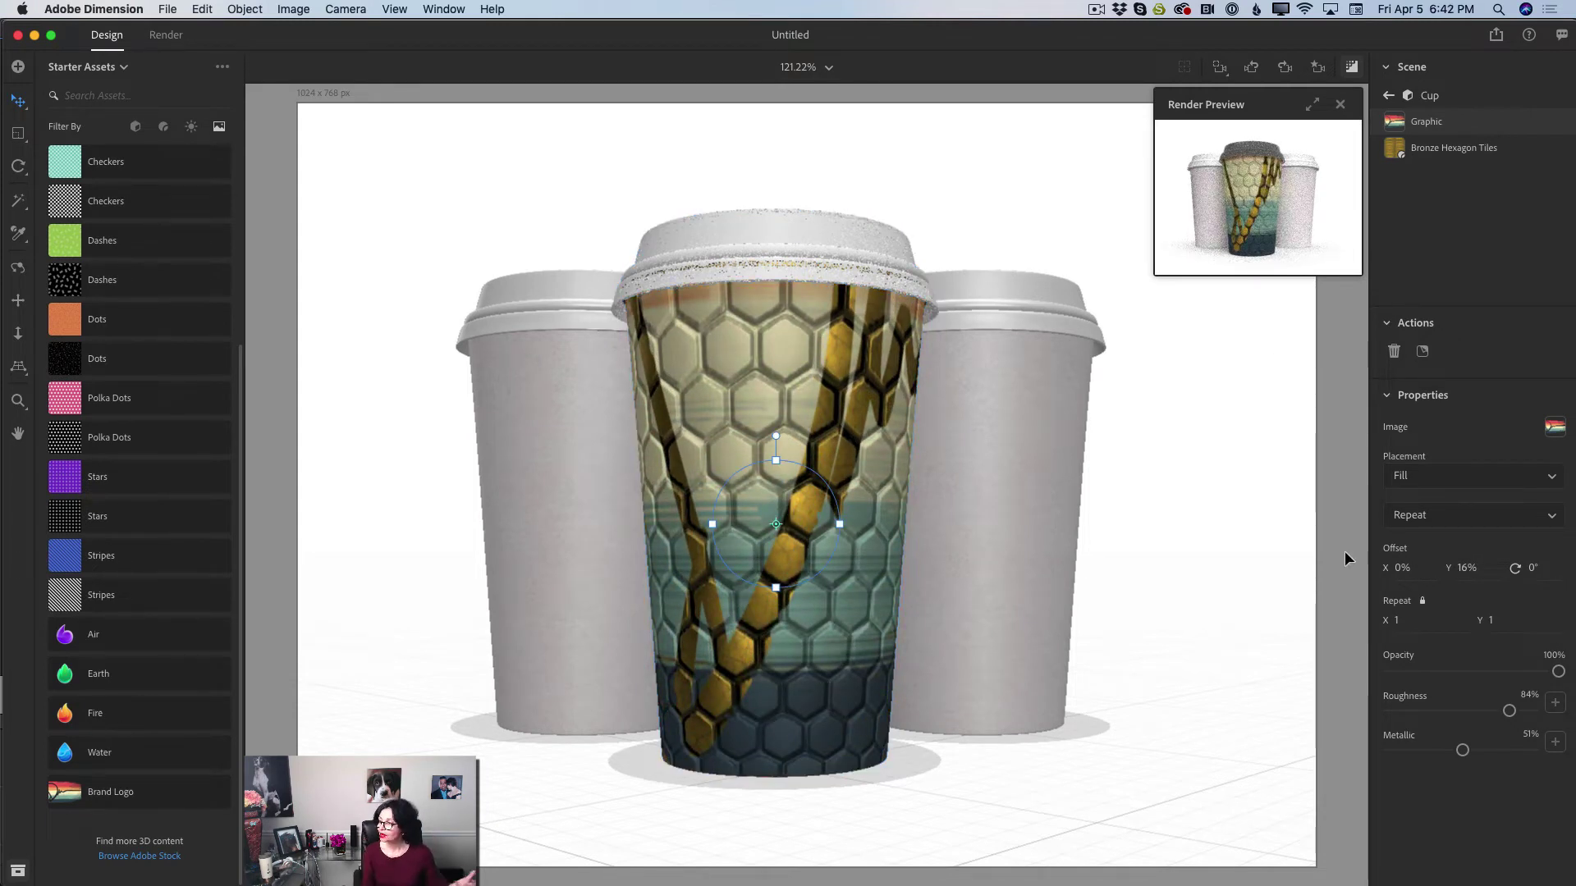
pyautogui.moveTo(1463, 750); pyautogui.dragTo(1447, 712)
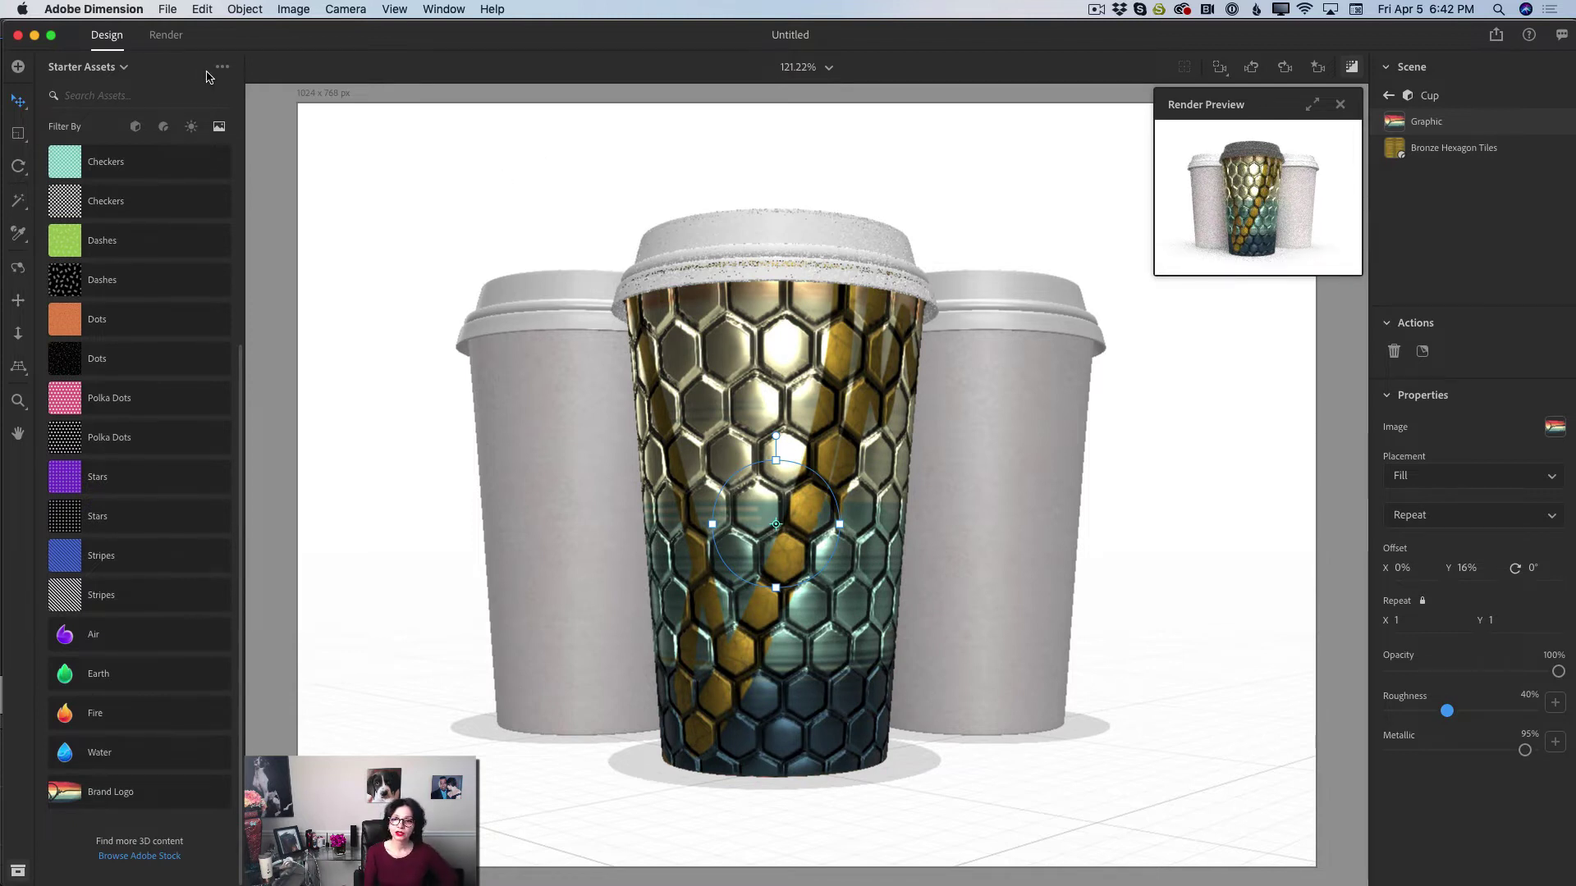
# Browse the Felix library's assets, viewed by type and by group
pyautogui.click(109, 70)
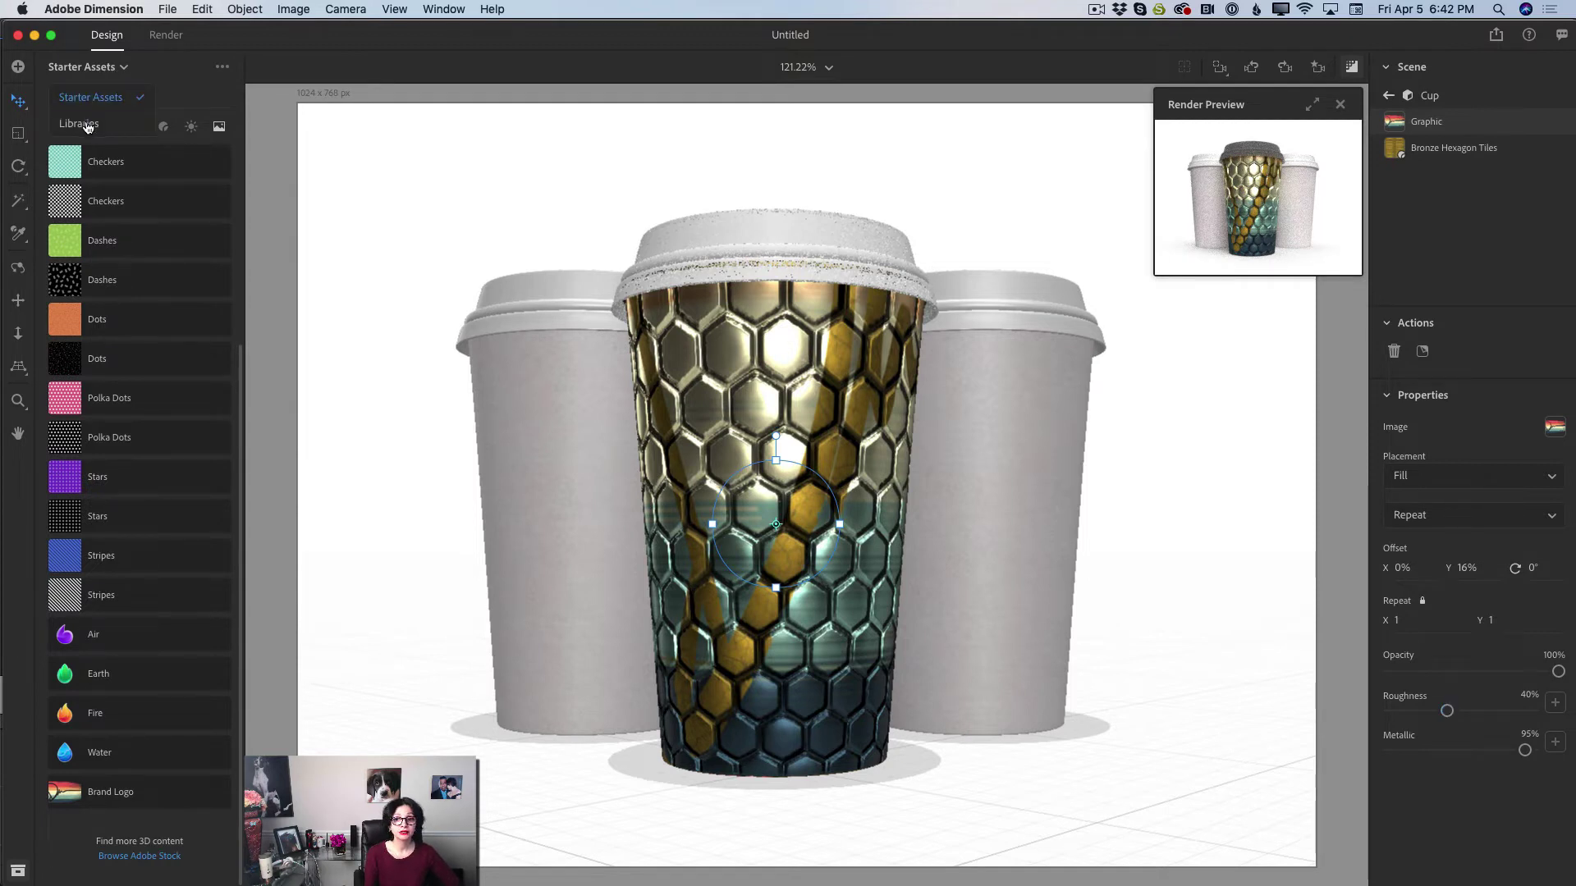
pyautogui.click(87, 123)
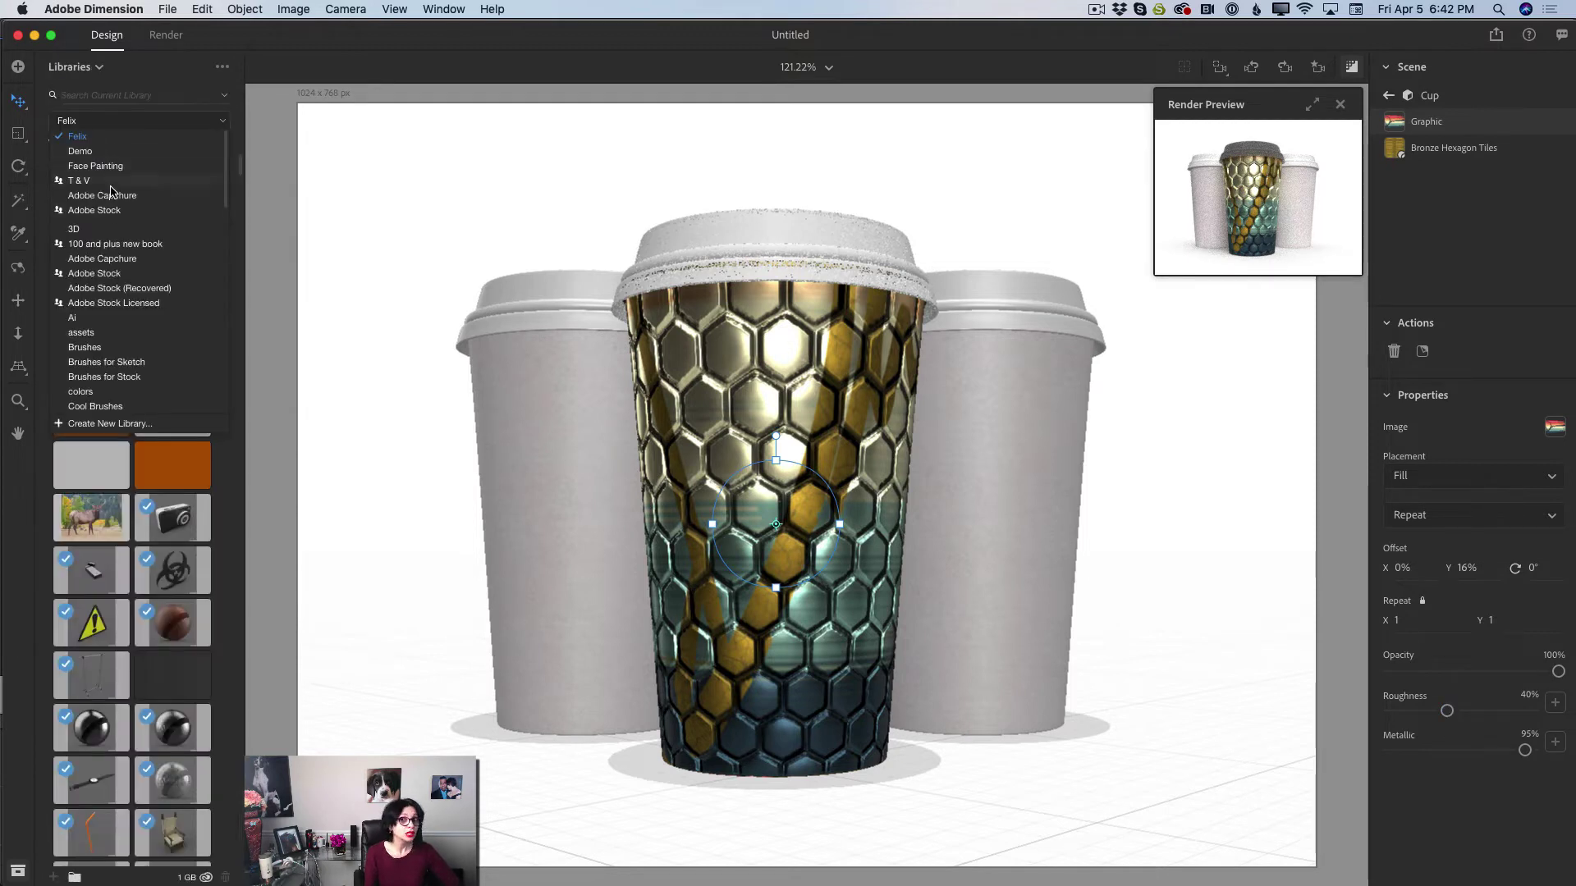
pyautogui.click(107, 137)
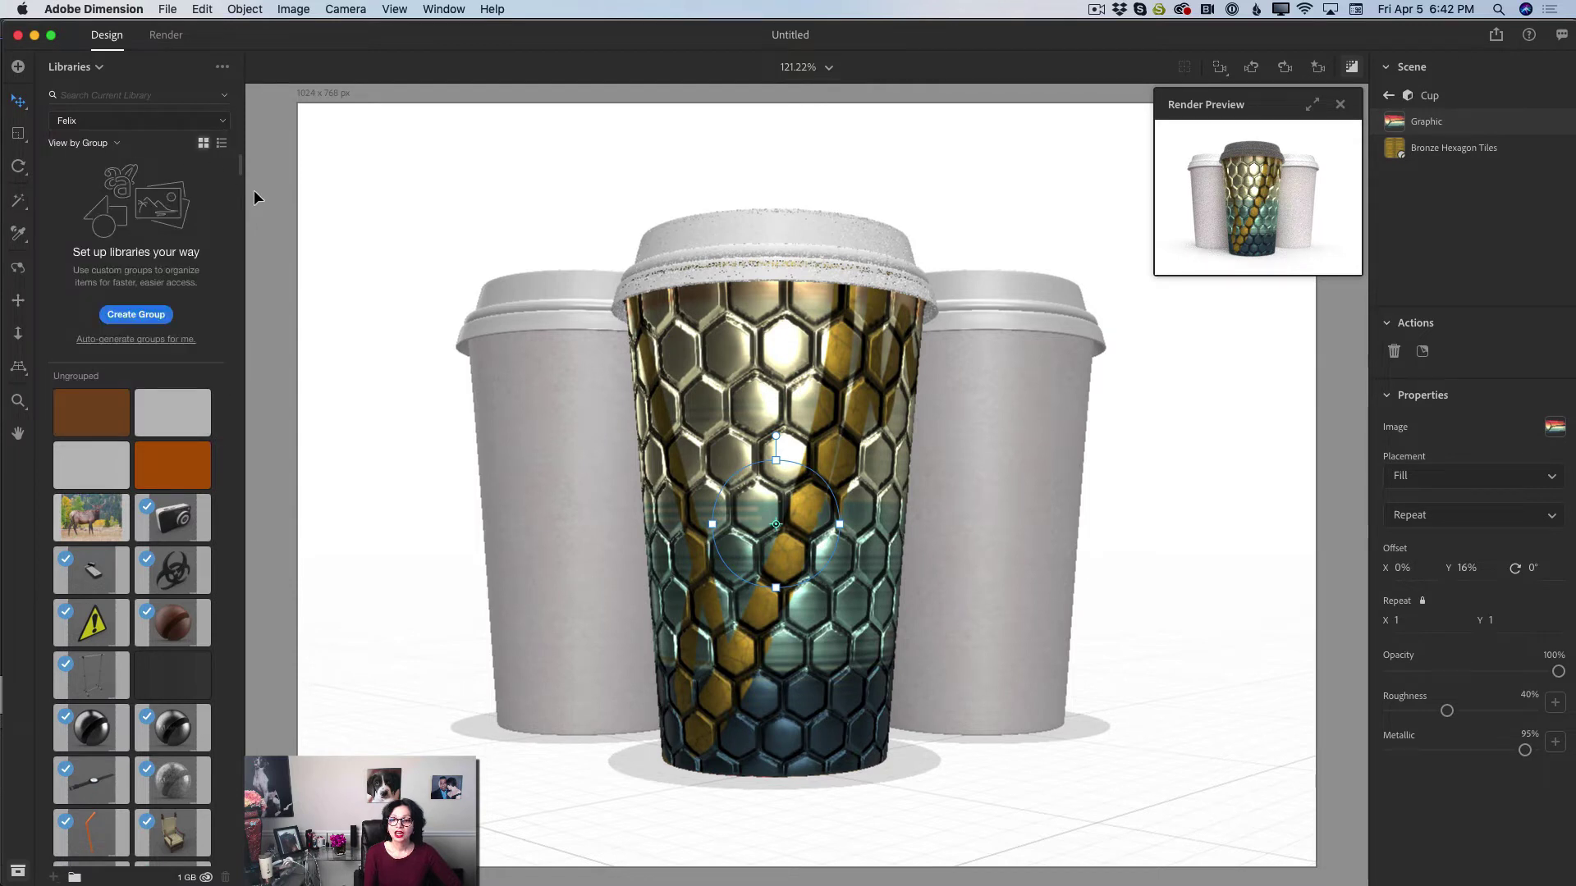
pyautogui.click(76, 146)
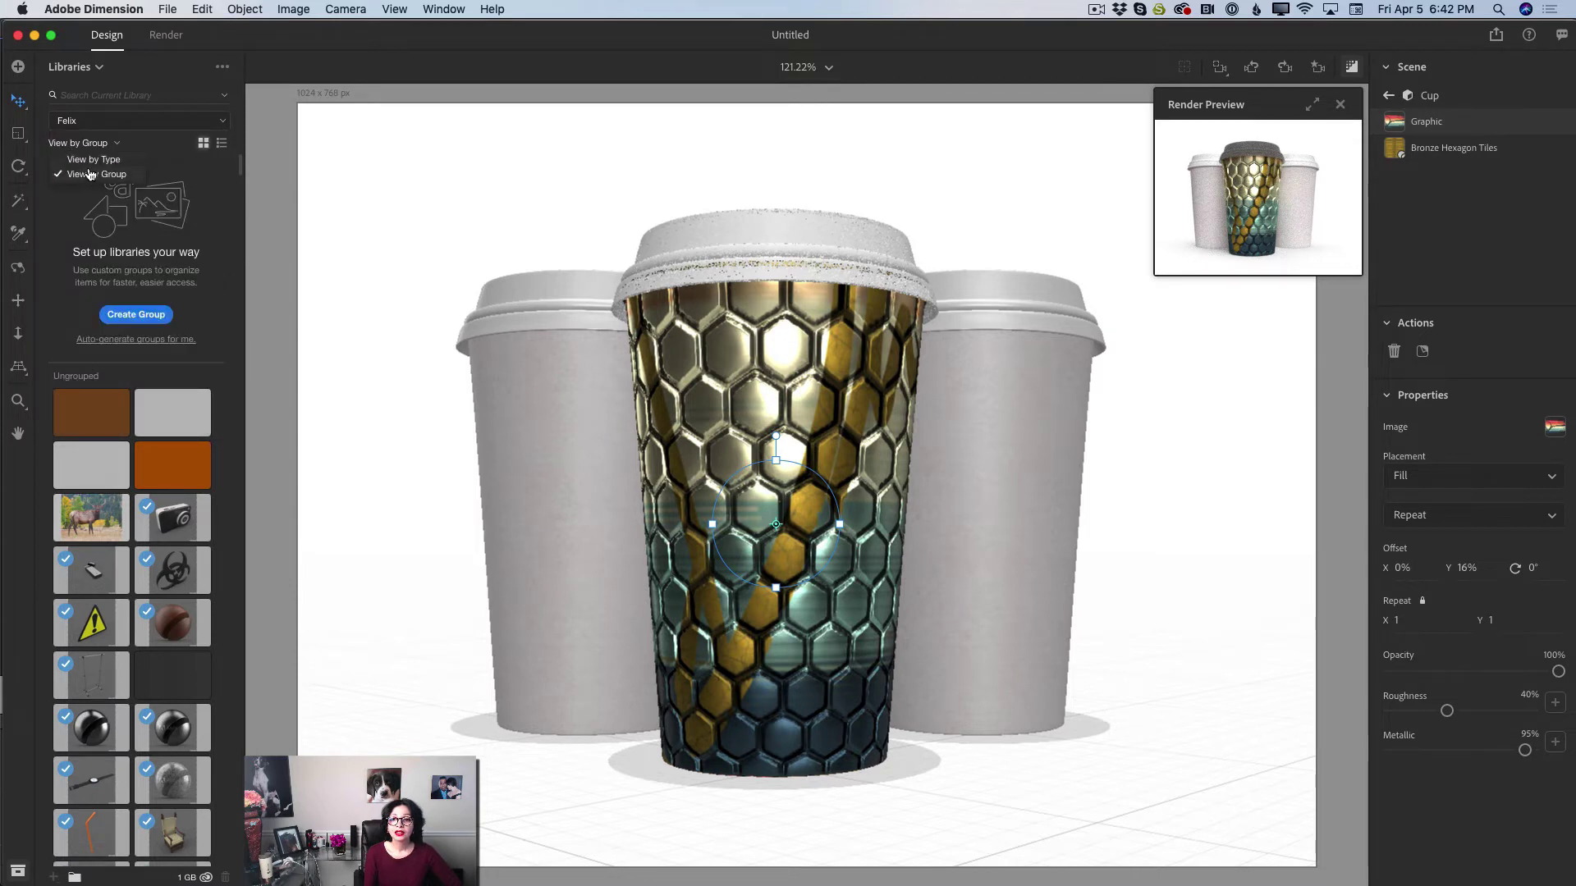
pyautogui.click(94, 159)
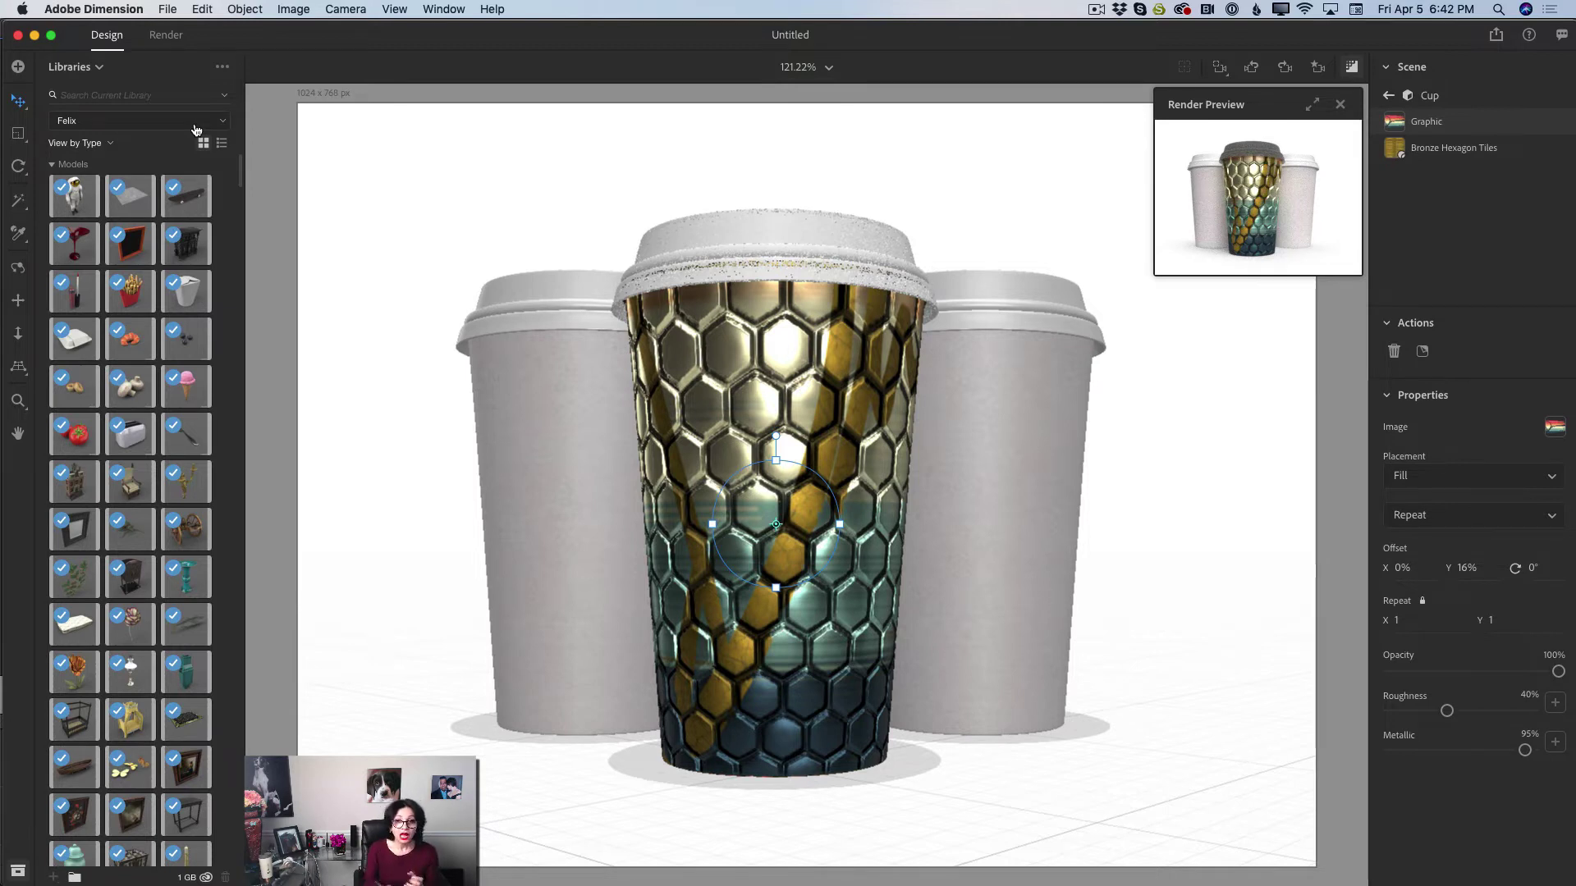
pyautogui.click(90, 146)
pyautogui.click(110, 175)
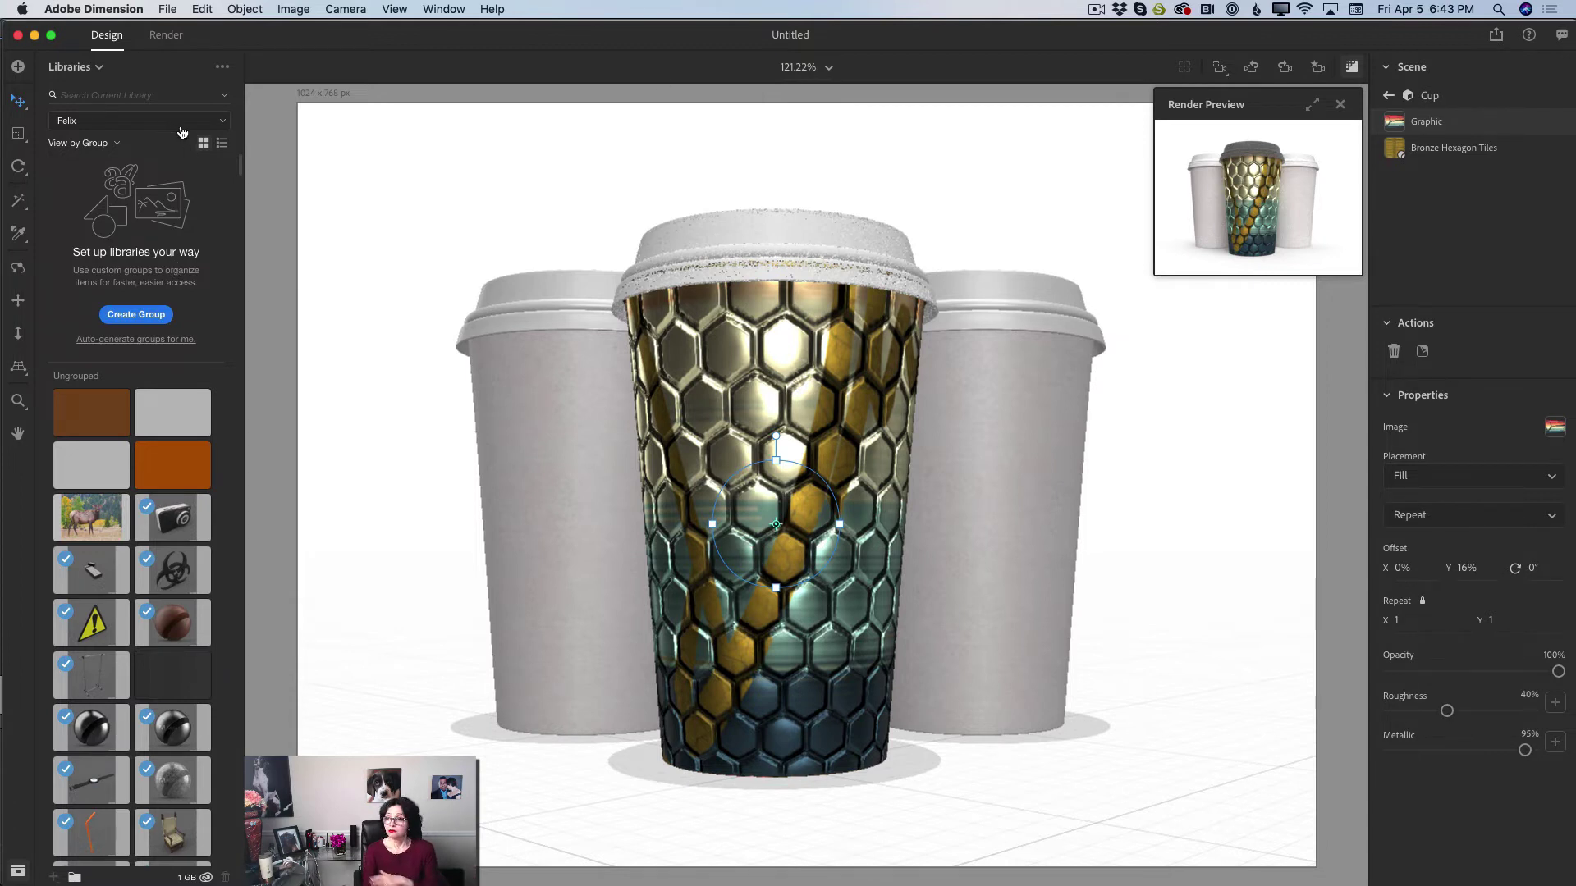
# Examine the cloud render settings and return to the design workspace
pyautogui.click(163, 35)
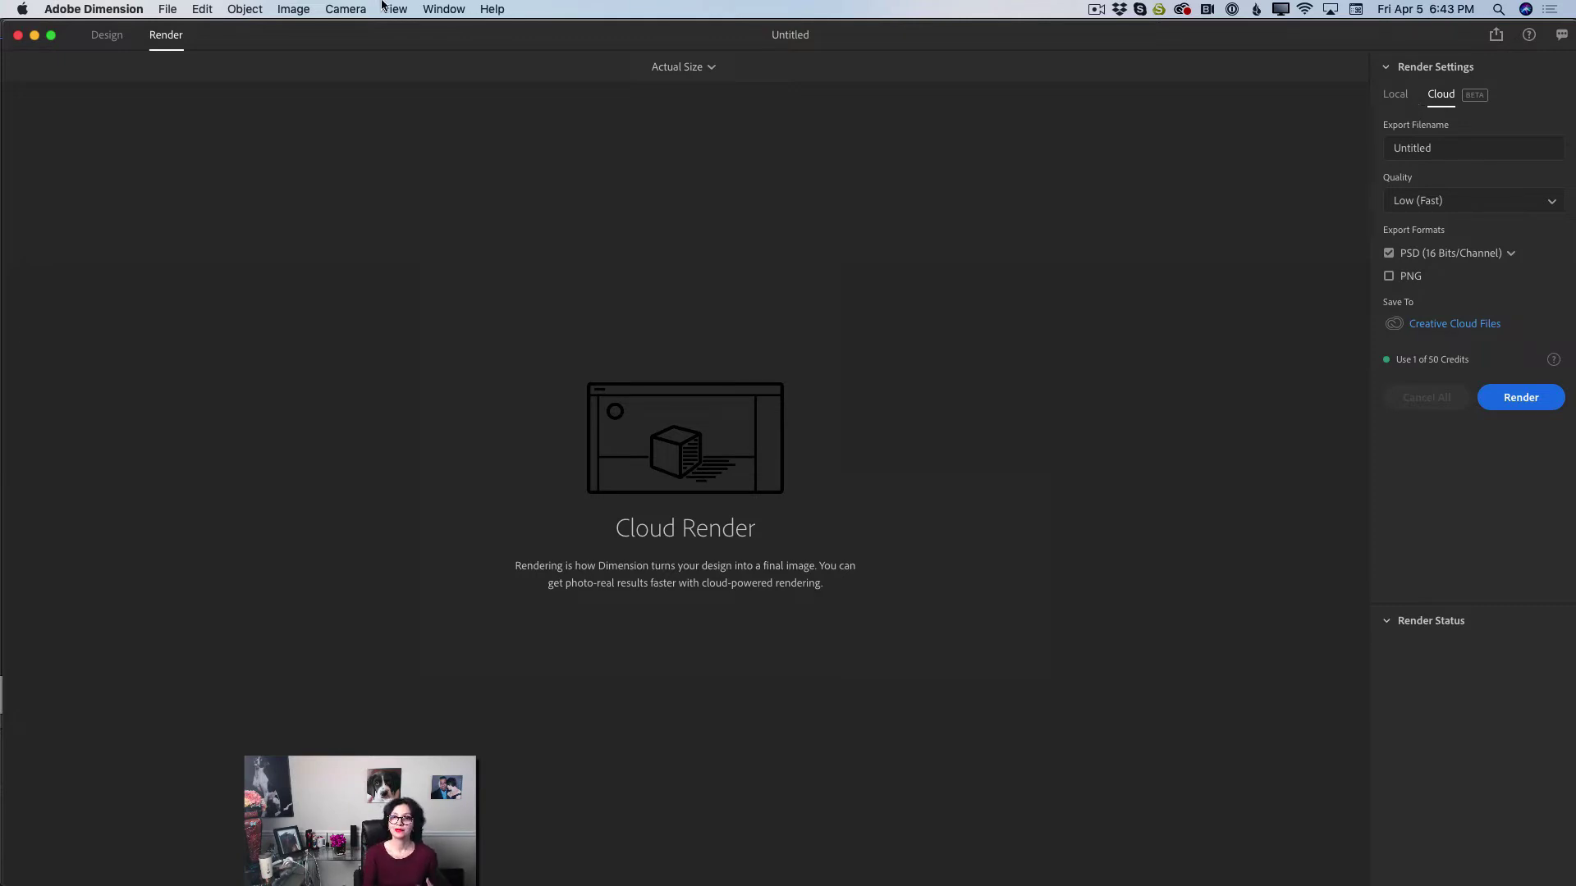
pyautogui.click(107, 36)
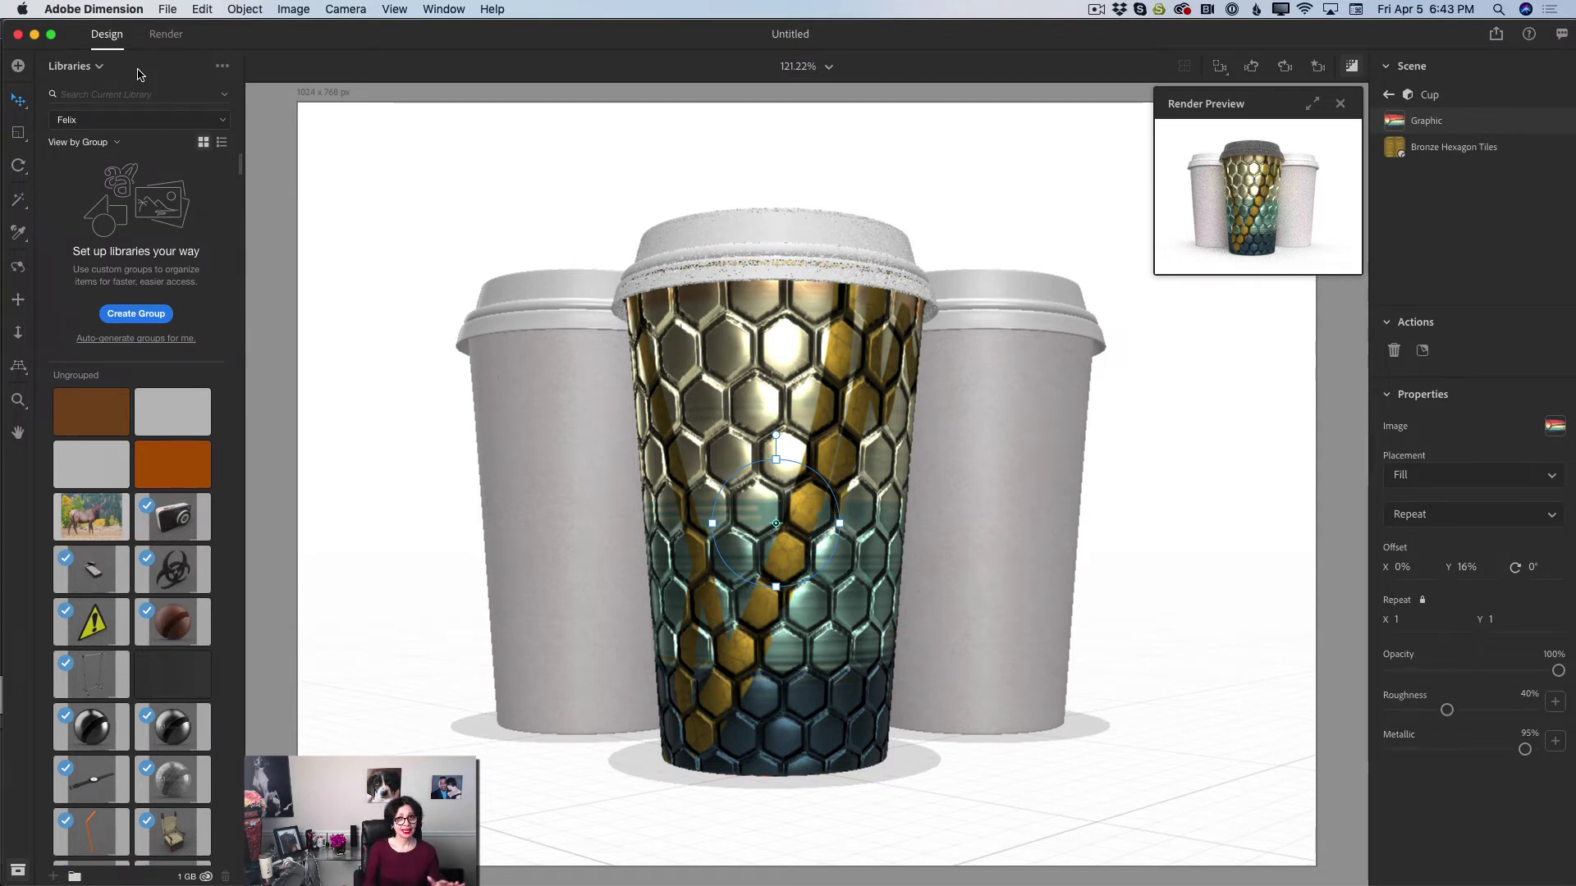
# Create a new document, discarding the changes to the three-cup scene
pyautogui.click(168, 10)
pyautogui.click(181, 29)
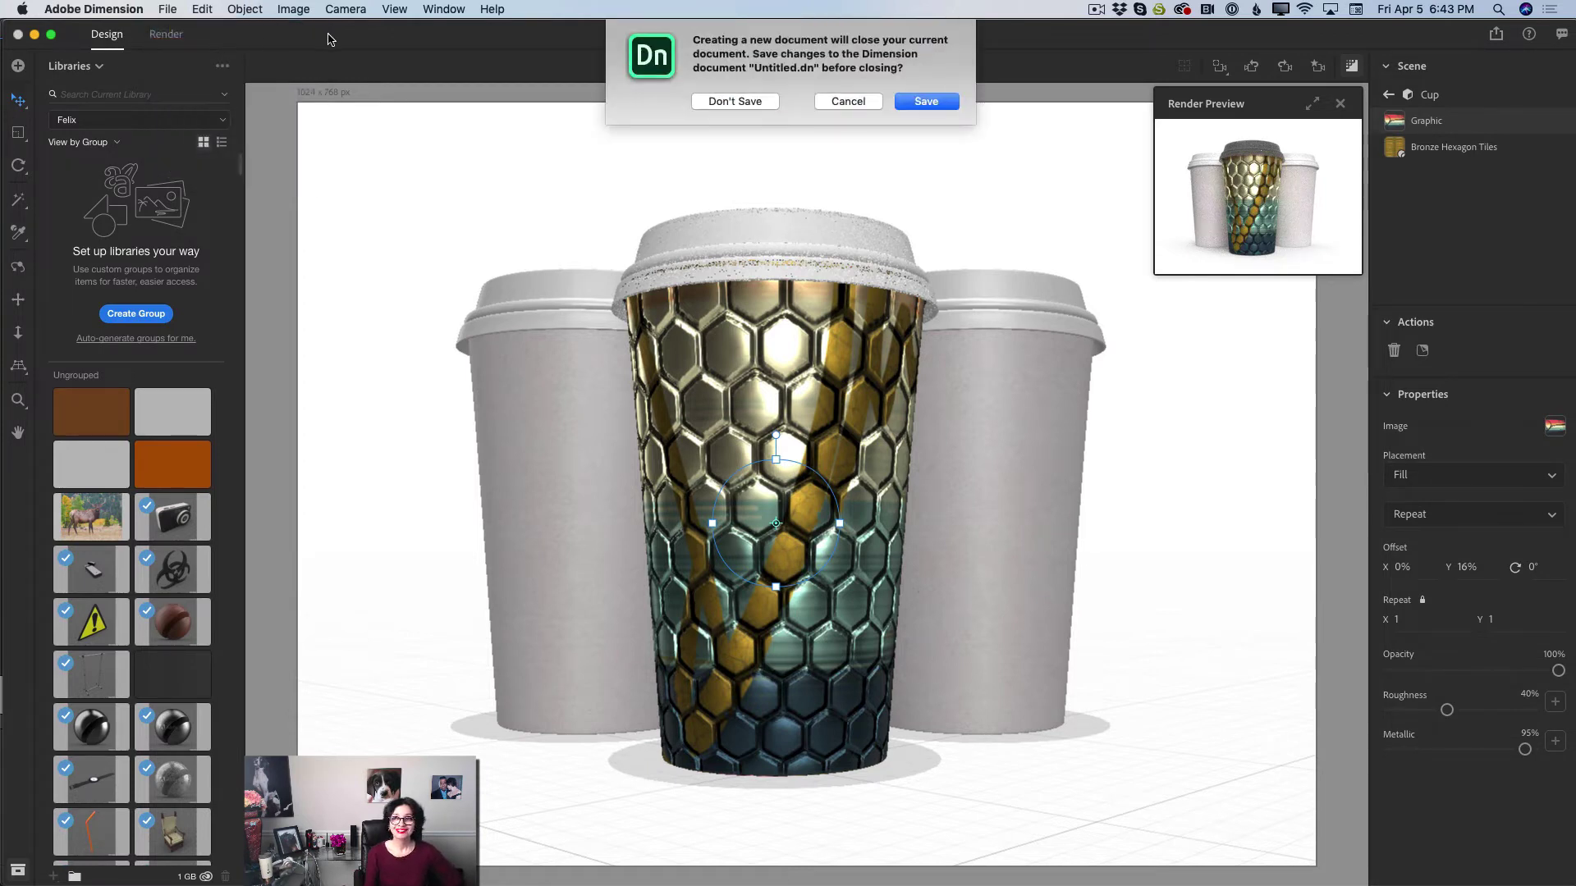
pyautogui.click(736, 101)
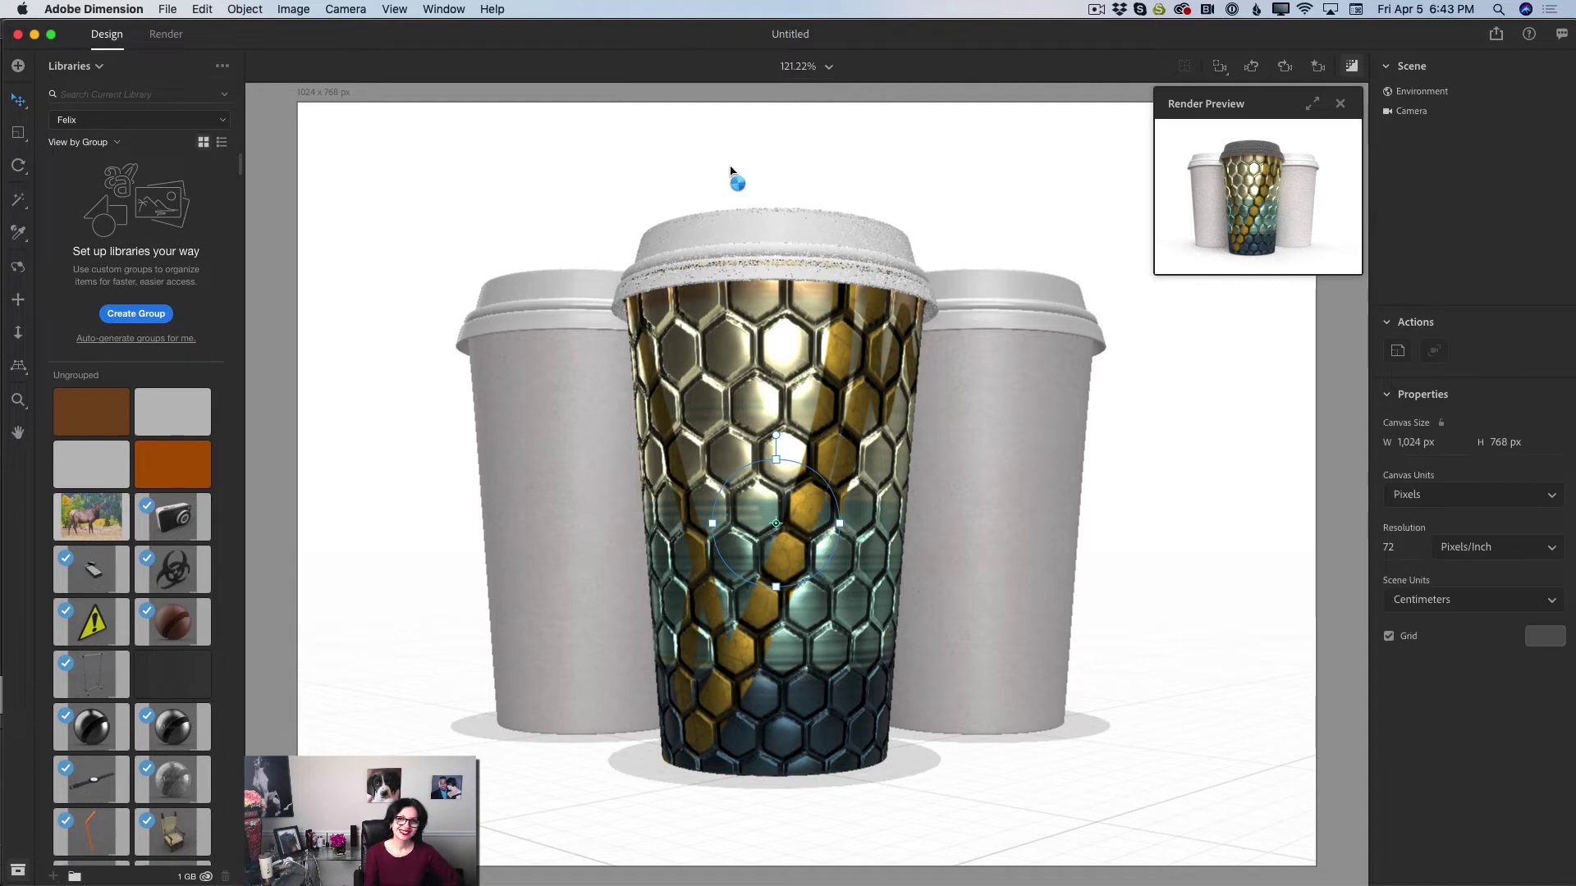
# Adjust the empty scene's camera view with the Horizon tool, placing the horizon line slightly below the canvas middle
pyautogui.click(18, 365)
pyautogui.moveTo(807, 155); pyautogui.dragTo(753, 693)
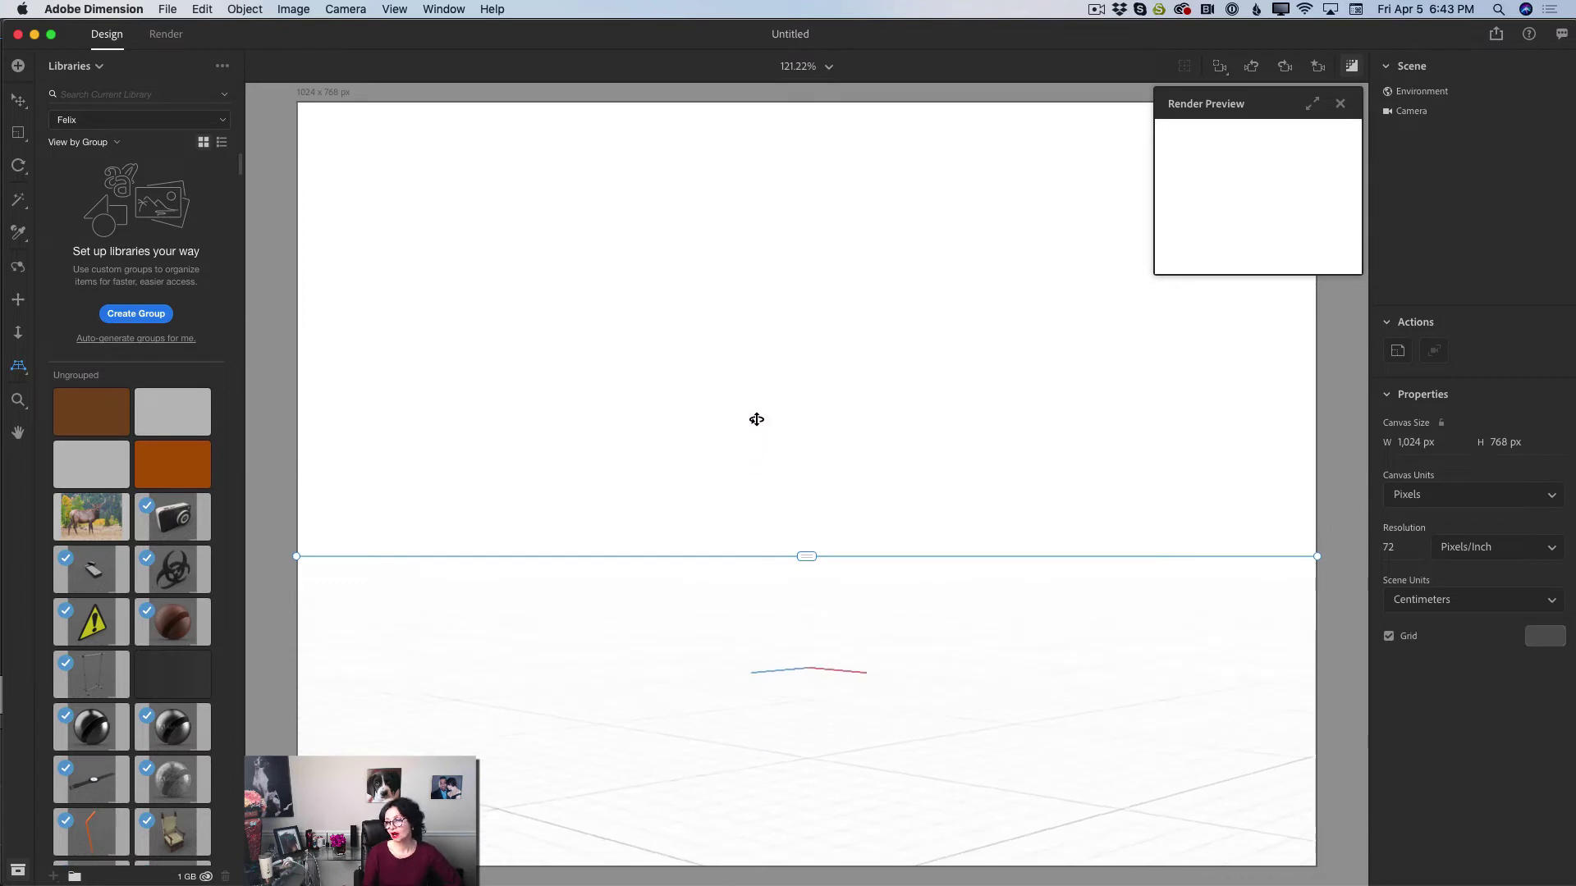
pyautogui.moveTo(815, 564)
pyautogui.mouseDown()
pyautogui.moveTo(805, 591)
pyautogui.moveTo(807, 561)
pyautogui.mouseUp()
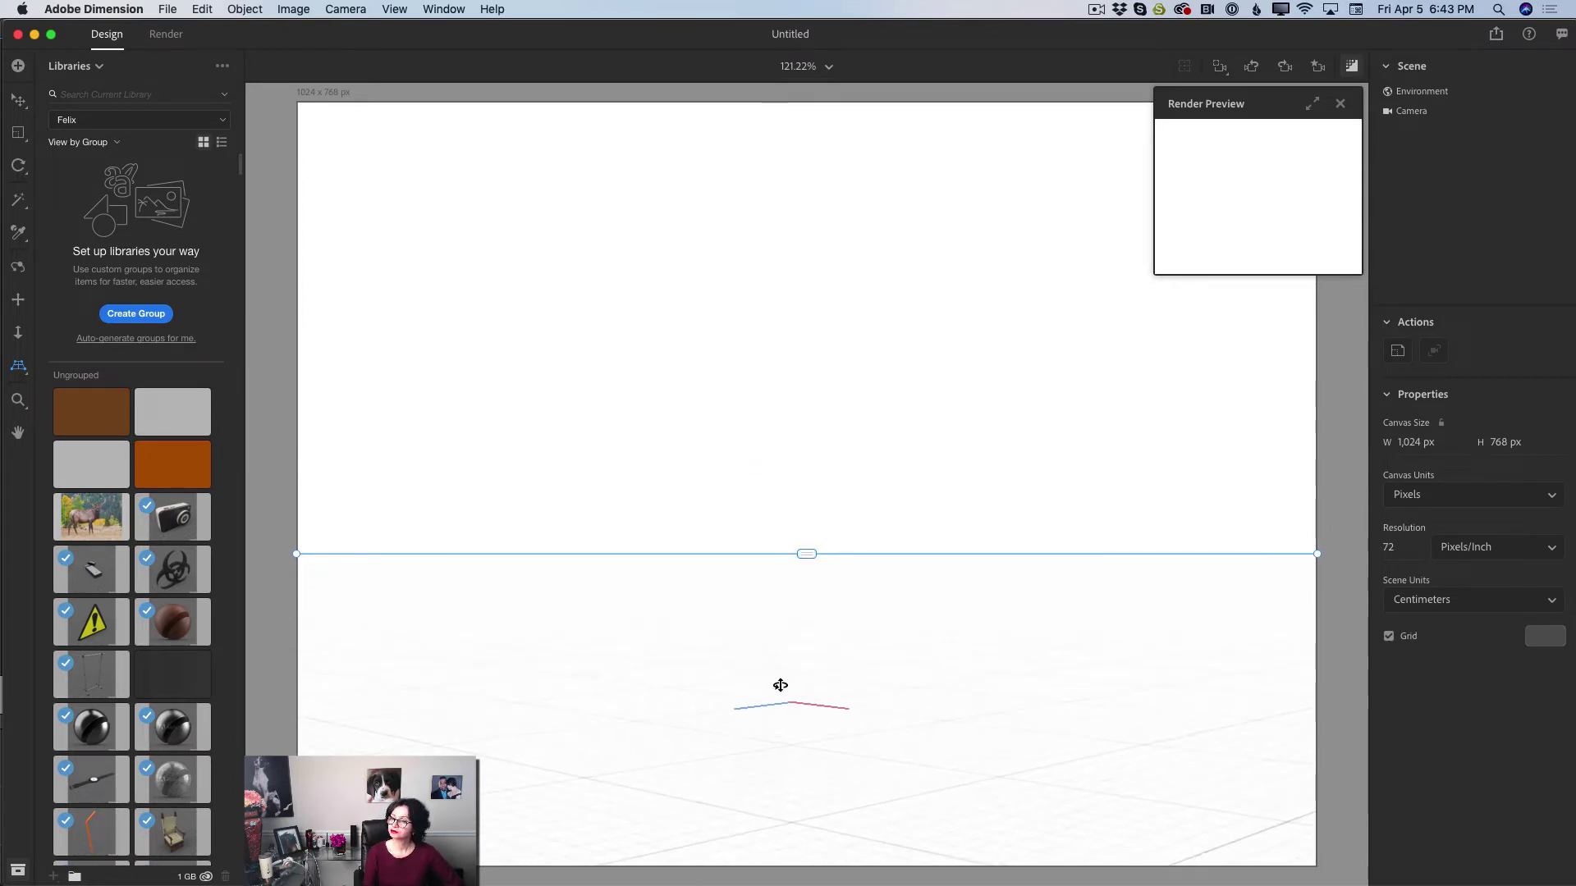
pyautogui.moveTo(804, 687); pyautogui.dragTo(829, 664)
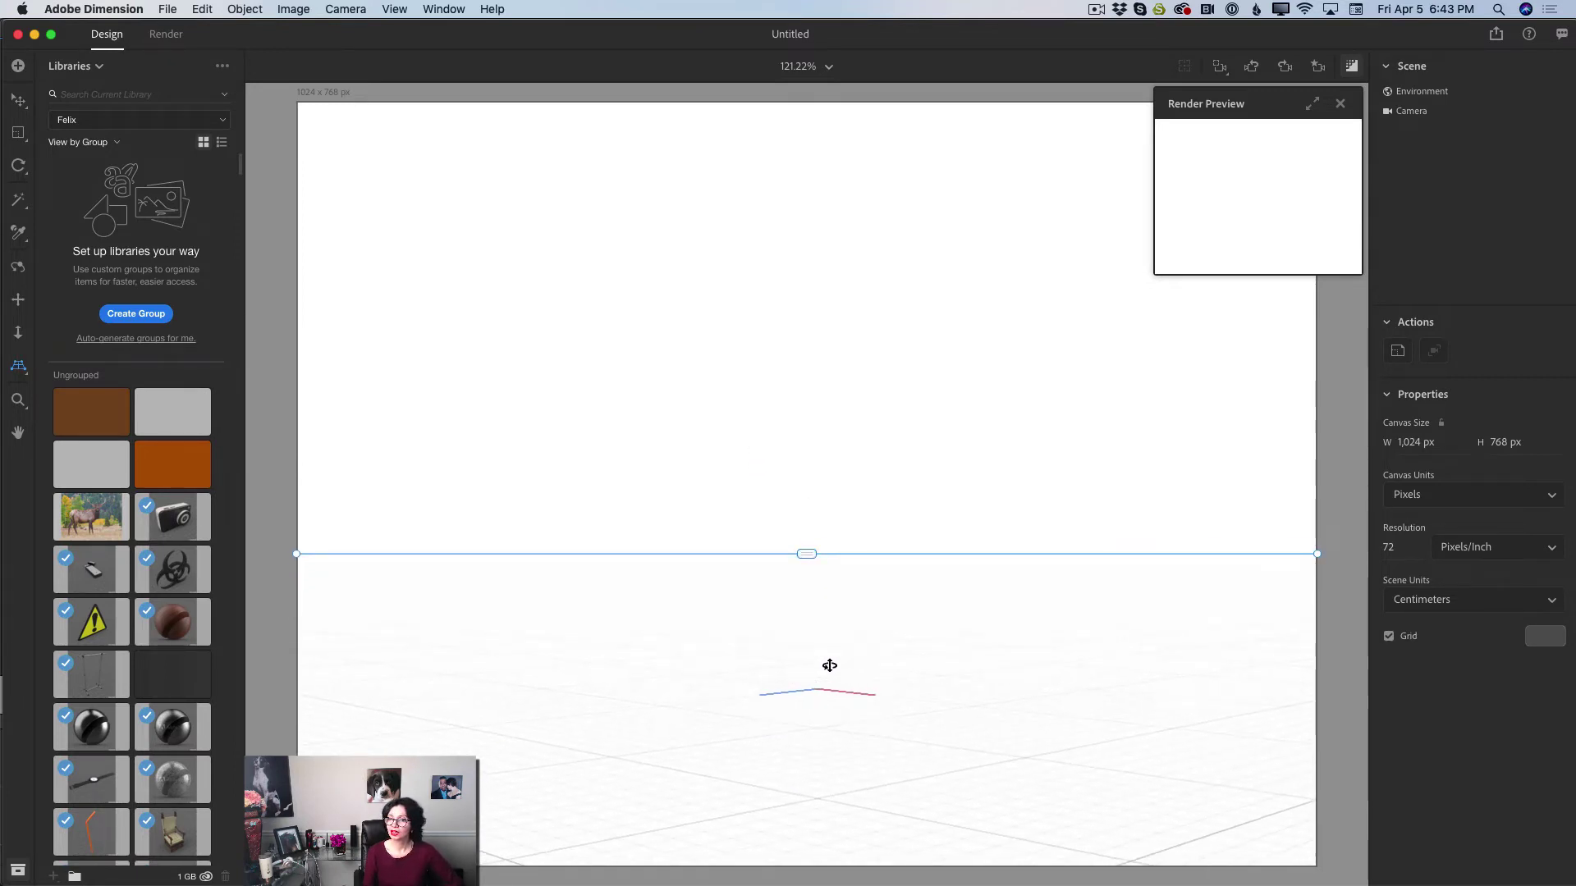
# Add the Coffee Cup starter model and move it forward to about X 16.9 cm, Z 23.9 cm on the ground
pyautogui.click(97, 66)
pyautogui.click(113, 97)
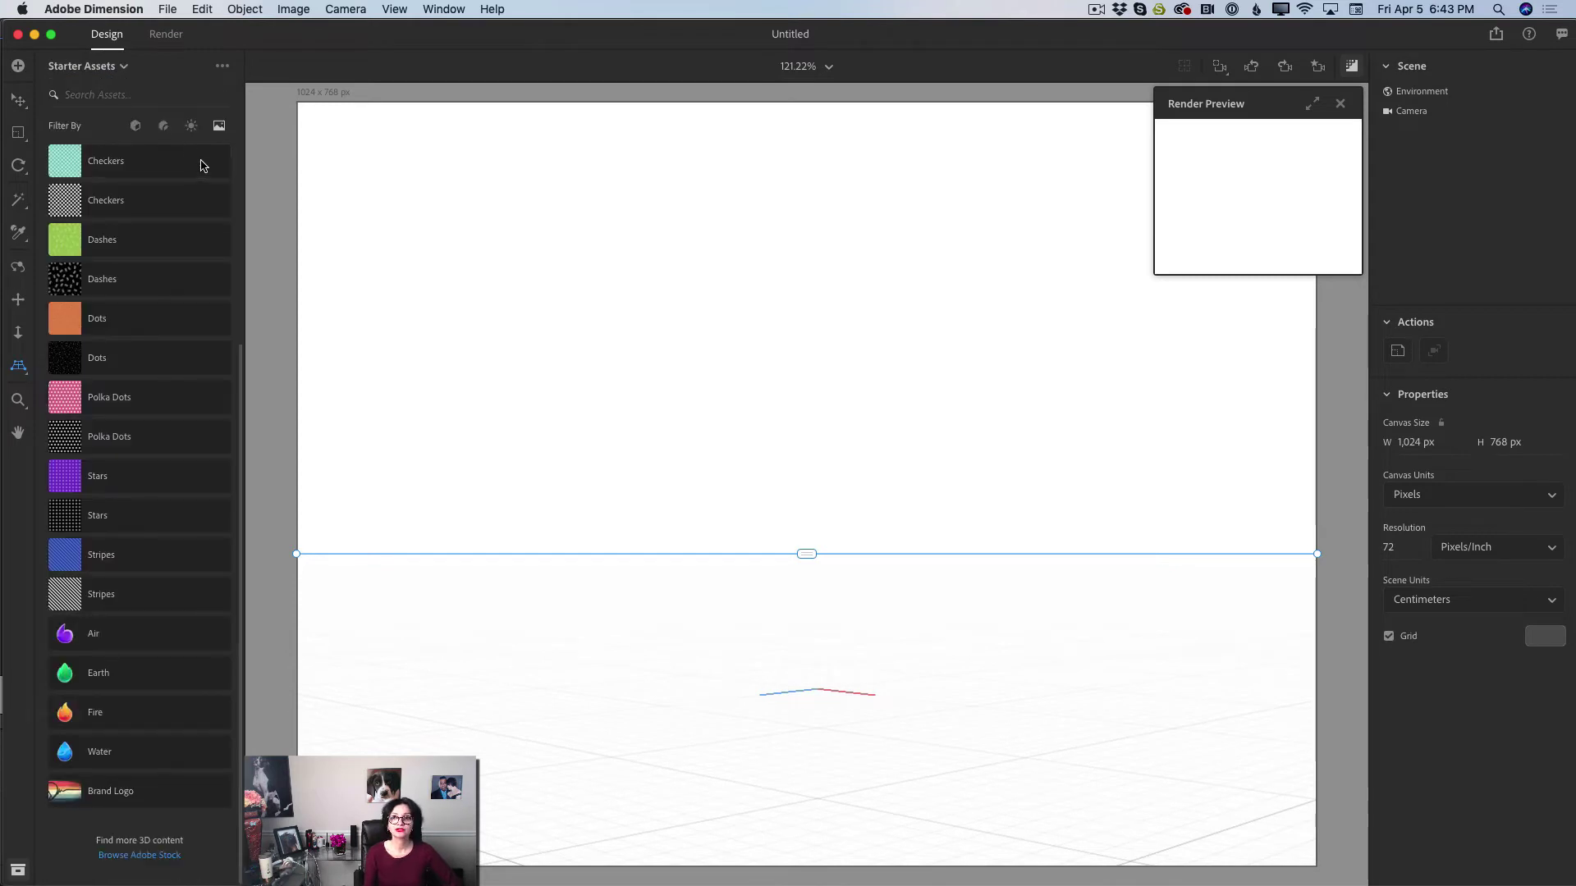
pyautogui.click(135, 125)
pyautogui.scroll(5, 205, 271)
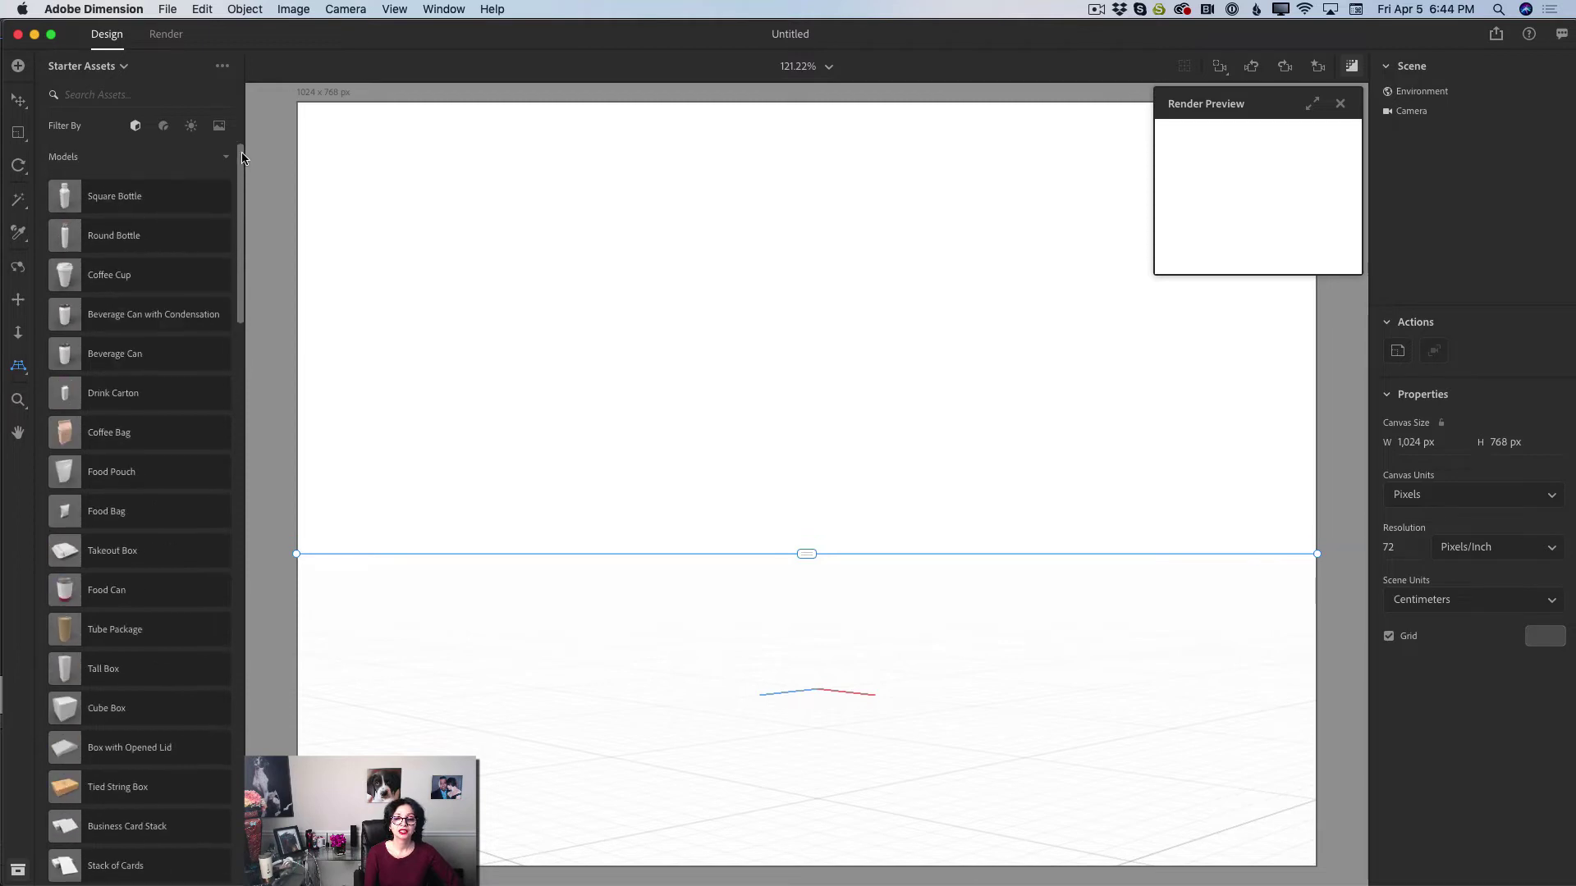
pyautogui.click(138, 283)
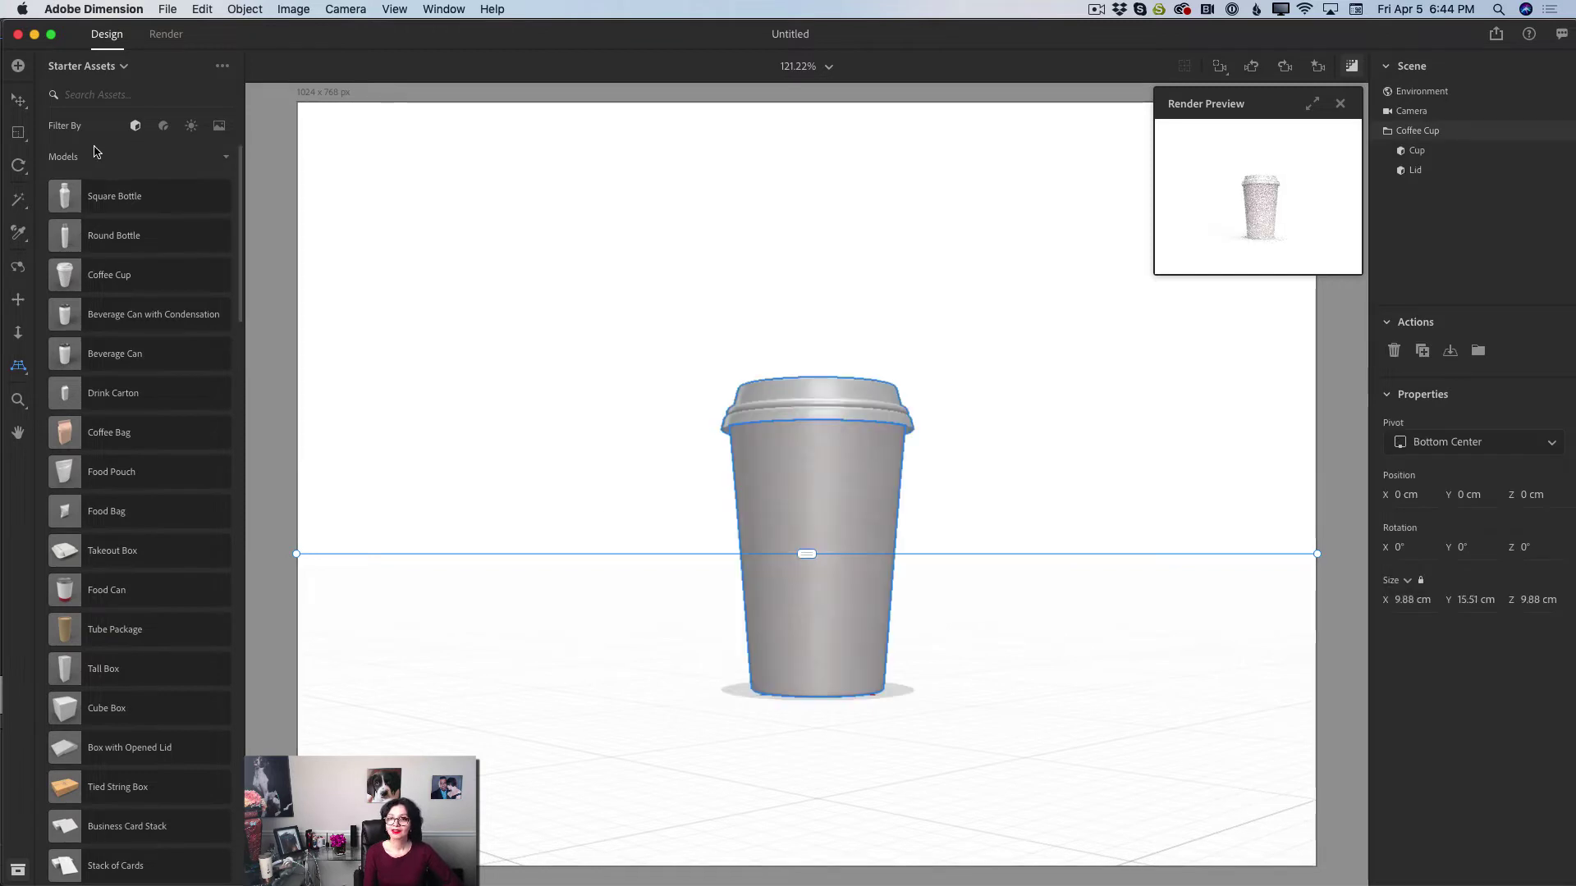
pyautogui.moveTo(810, 691); pyautogui.dragTo(621, 822)
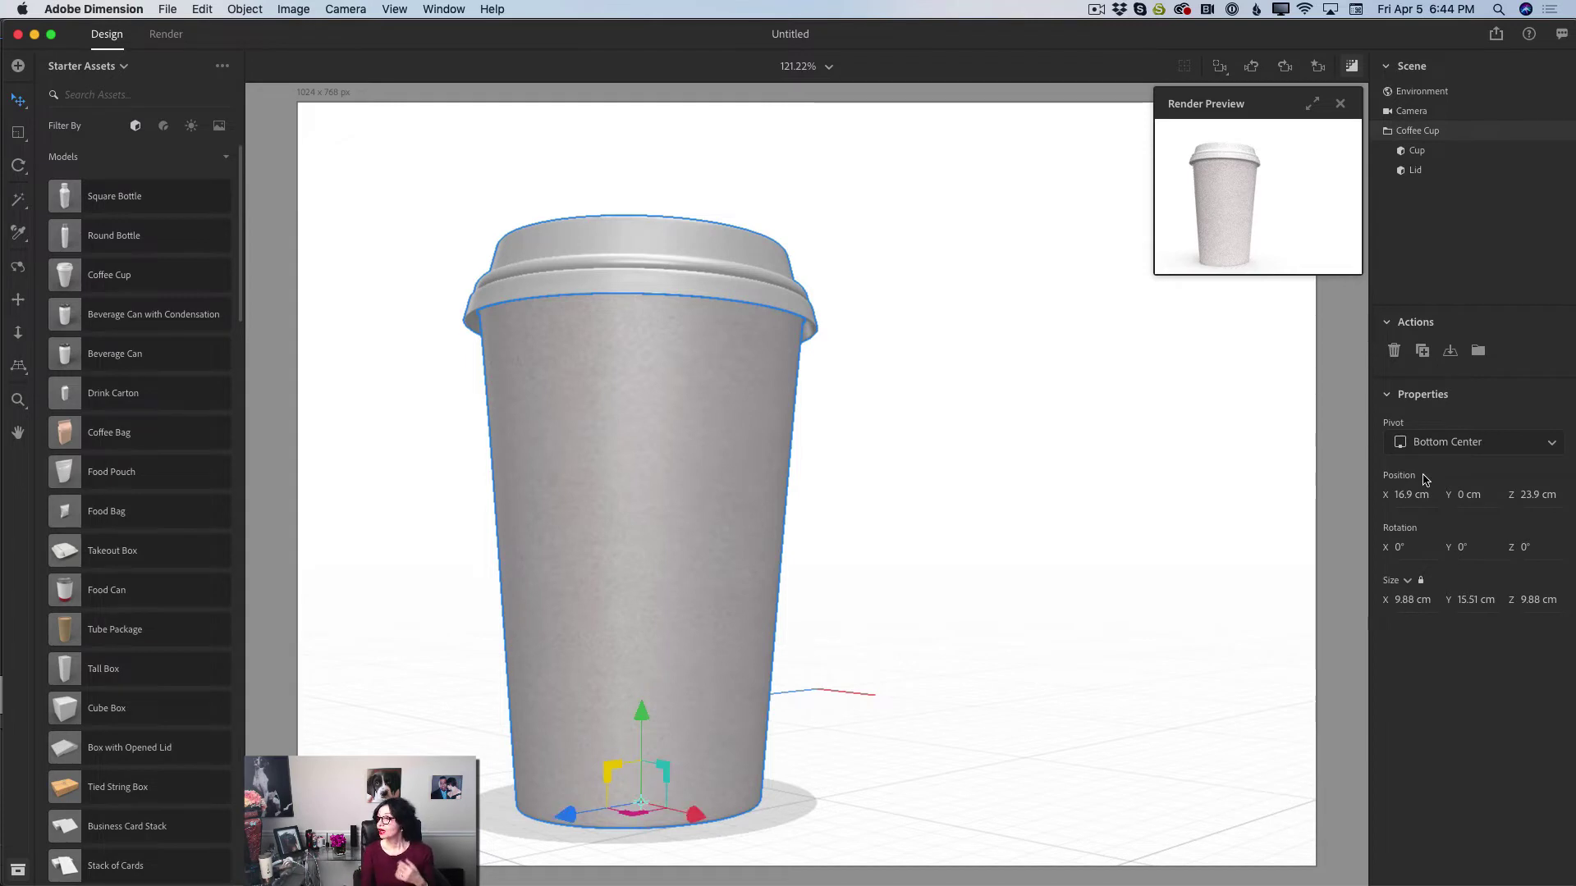
# Try the Center and Top Center pivots on the coffee cup and return the pivot to Bottom Center
pyautogui.click(1422, 444)
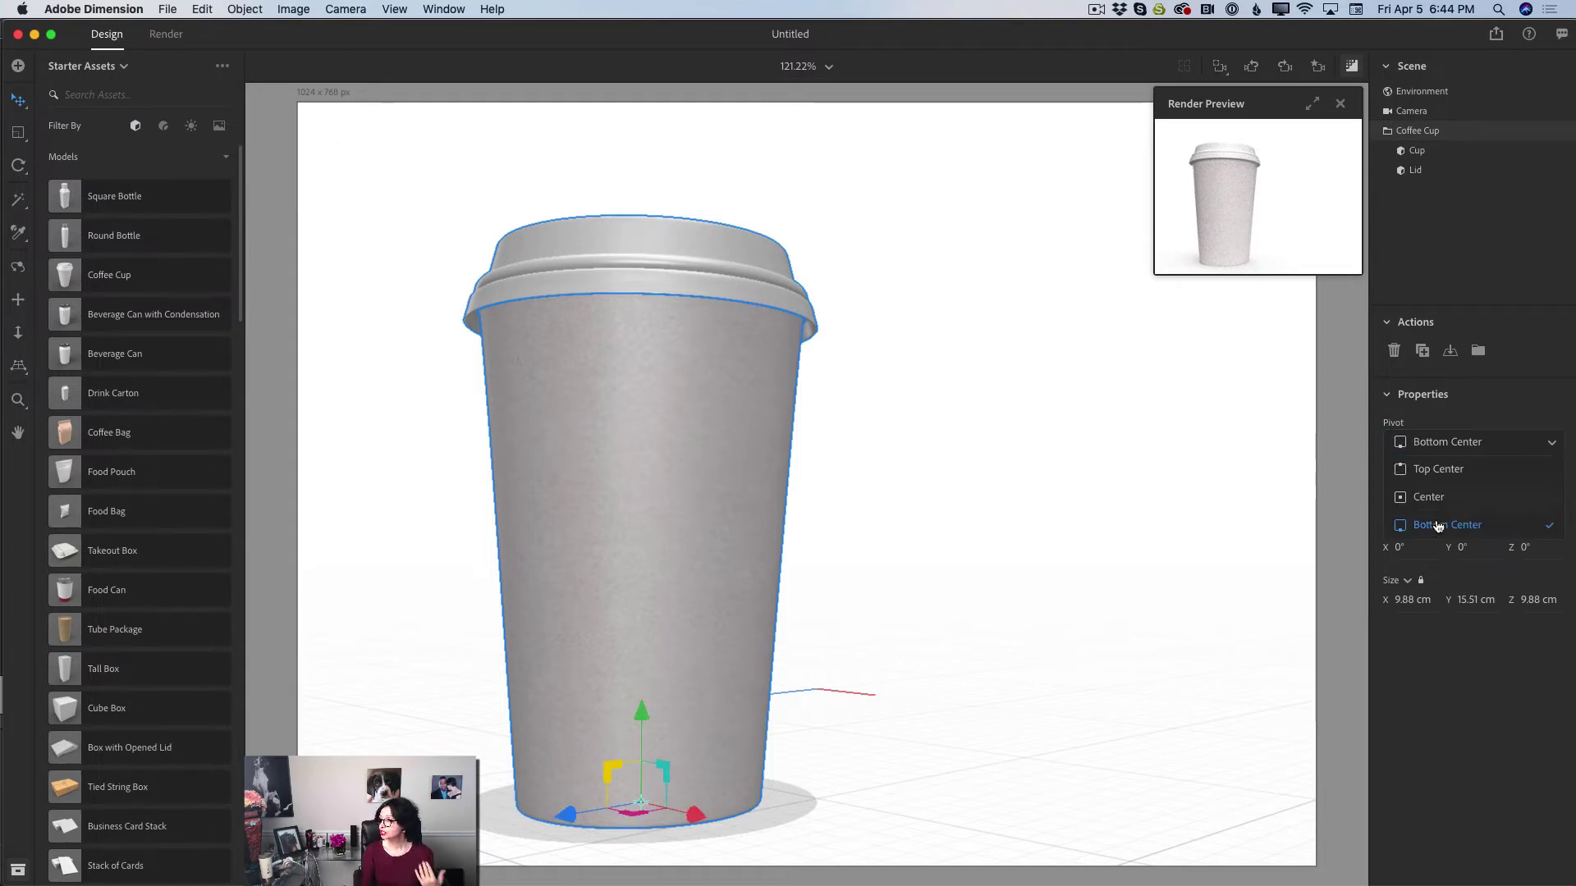
pyautogui.click(1438, 498)
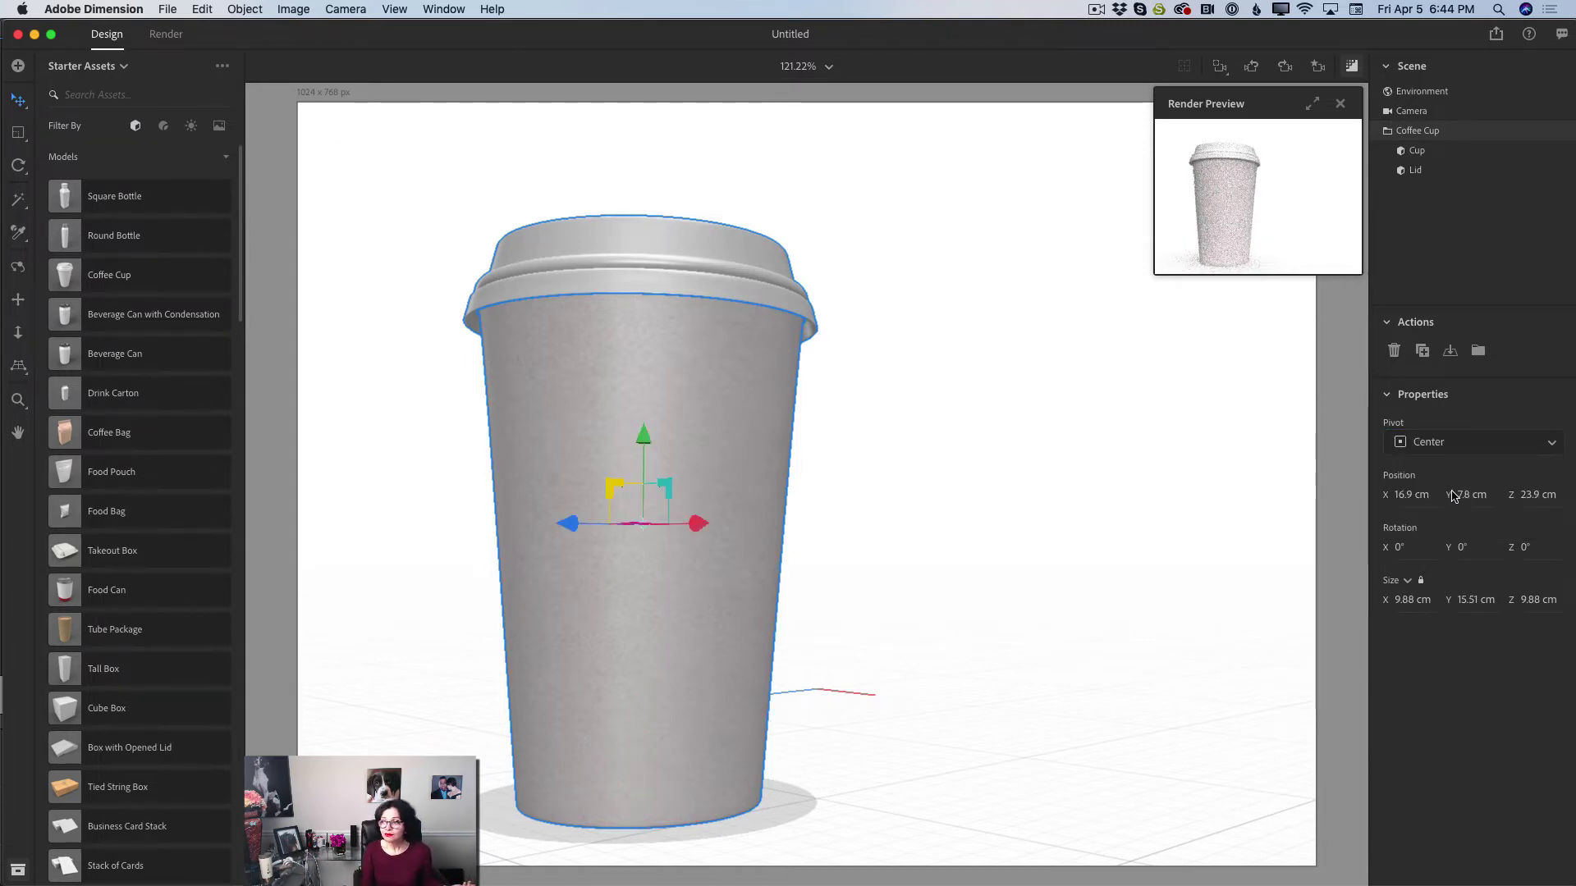
pyautogui.click(1449, 443)
pyautogui.click(1448, 472)
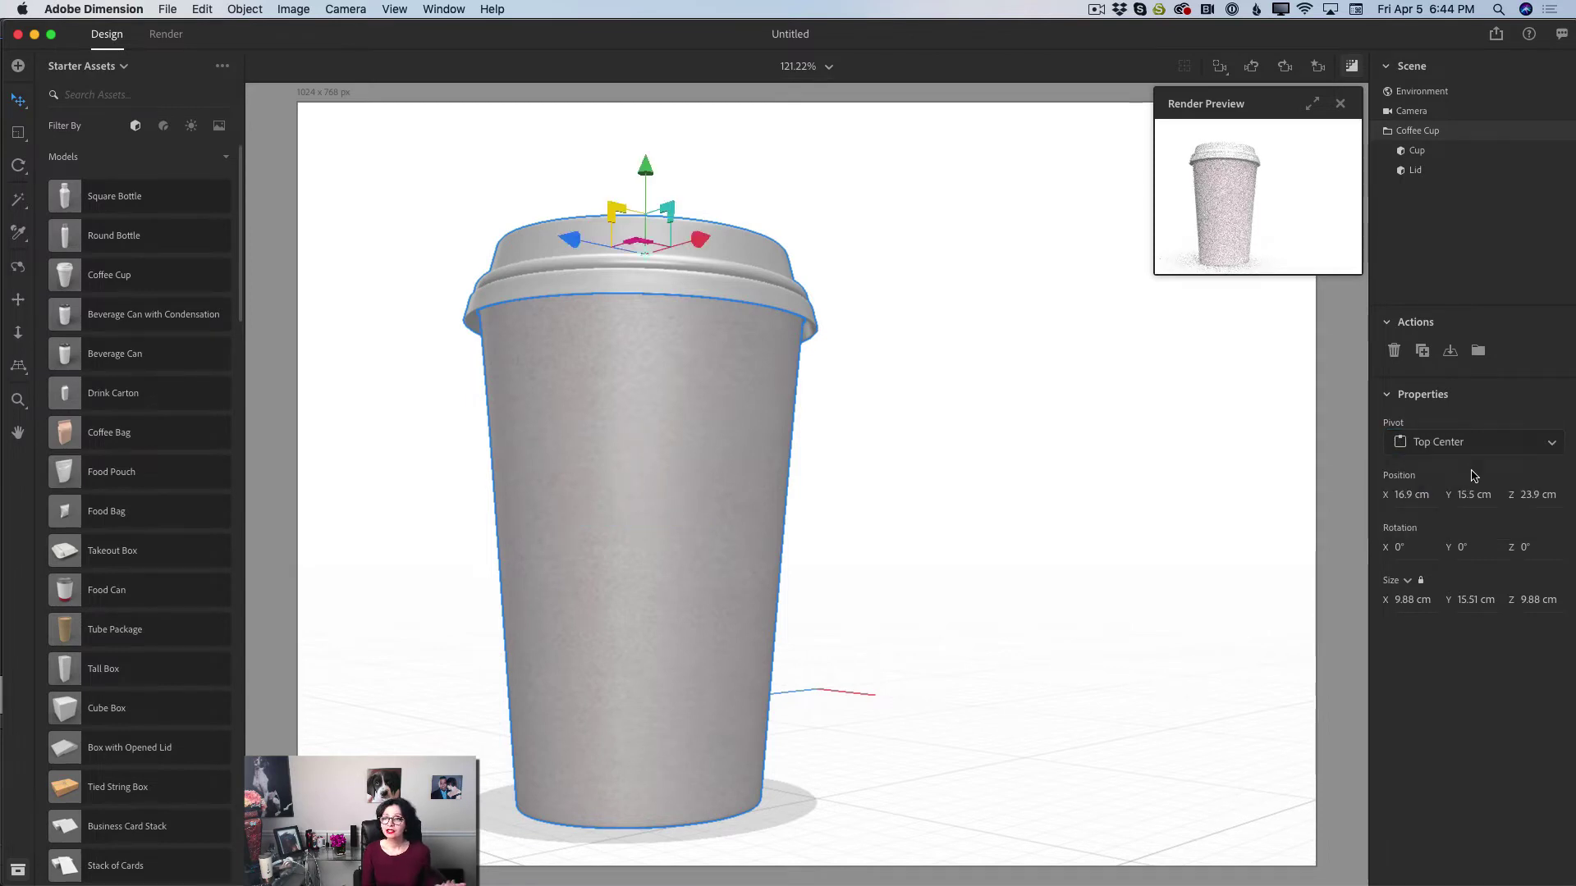
pyautogui.click(1464, 443)
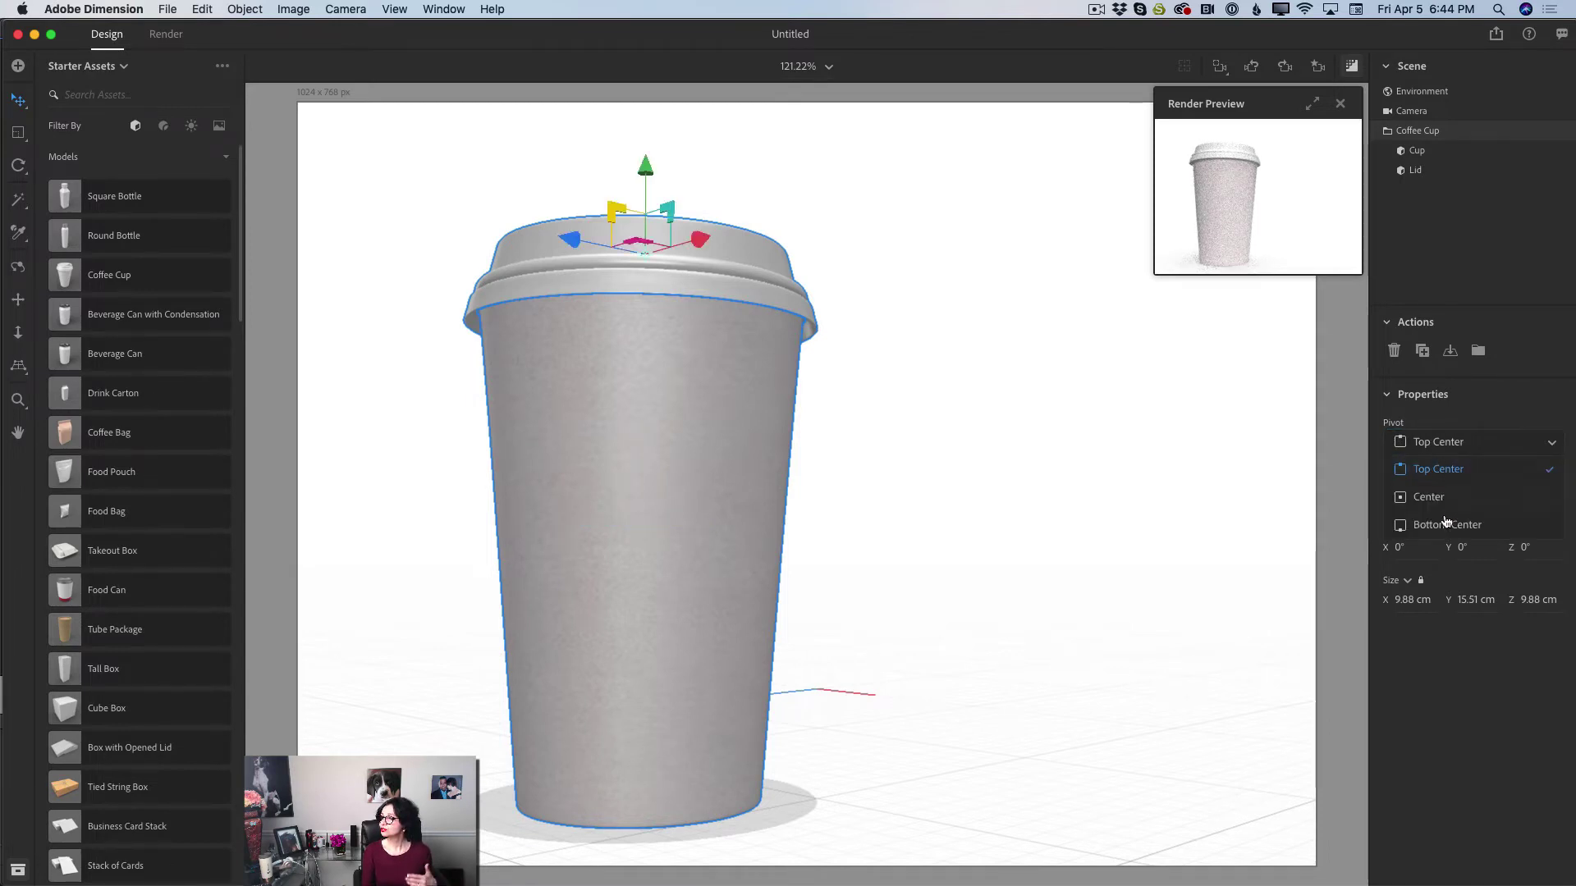
pyautogui.click(1446, 526)
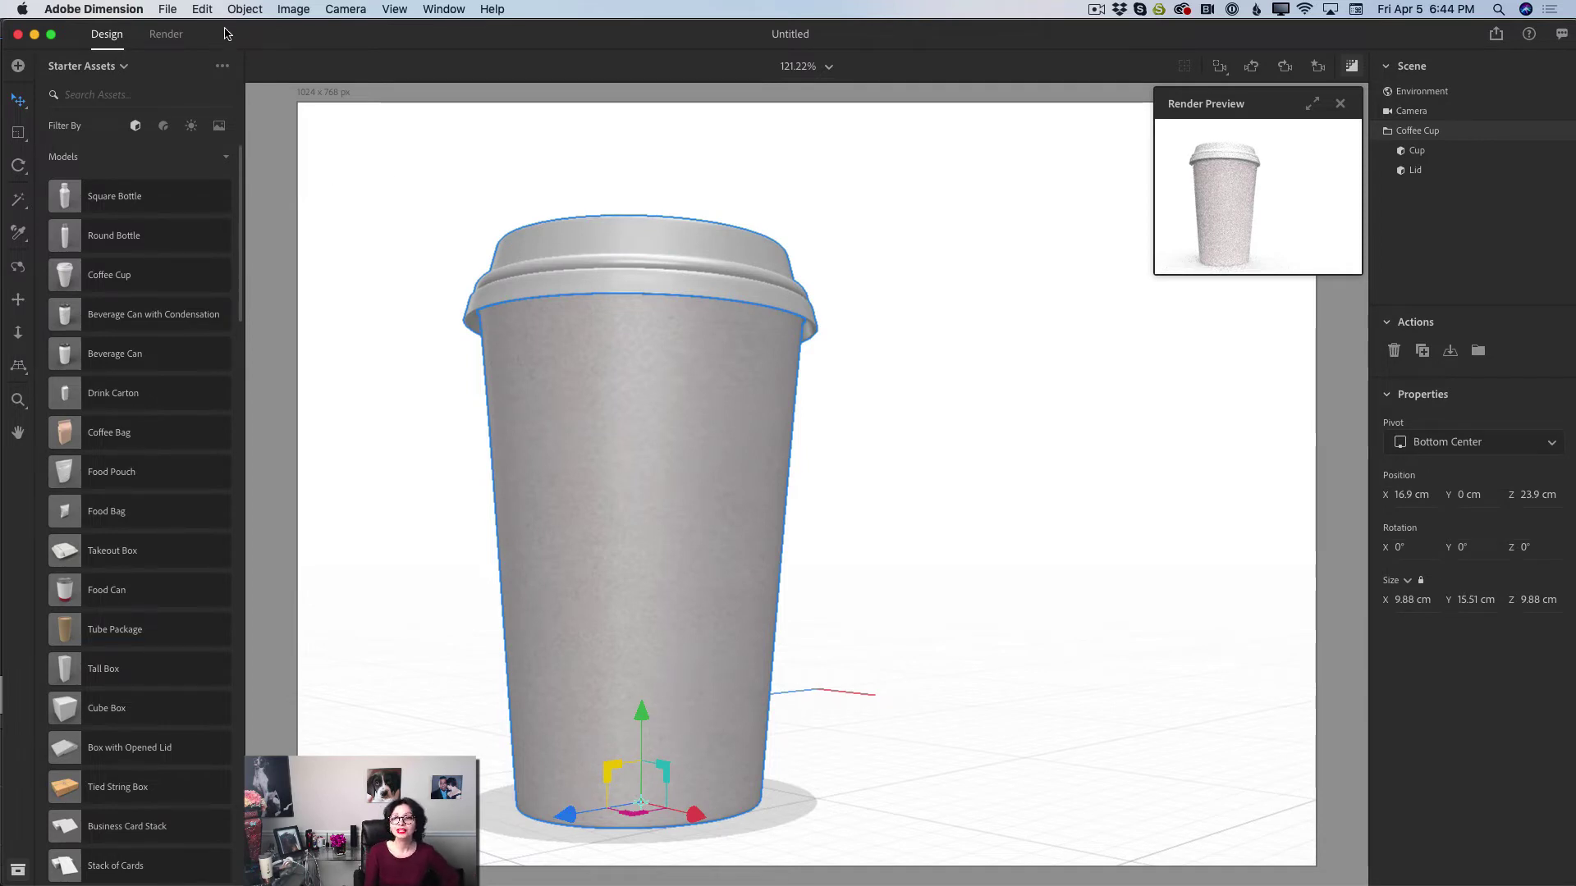
# Copy and paste the coffee cup, moving the copy behind and beside the original to about X 19.8 cm, Z 13.8 cm
pyautogui.click(203, 10)
pyautogui.click(222, 89)
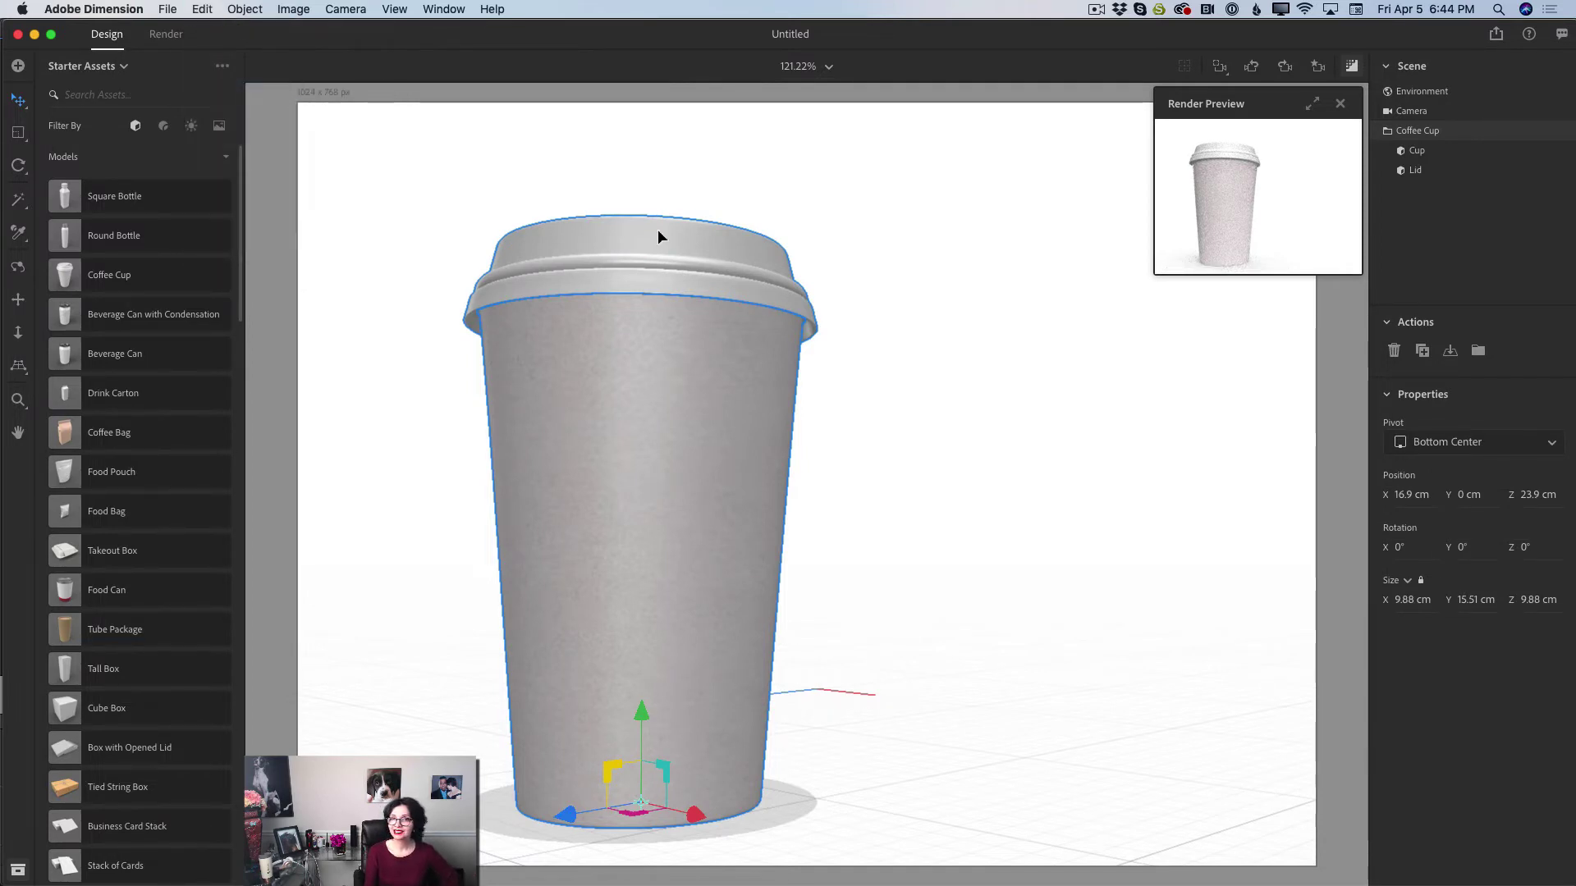
pyautogui.click(889, 408)
pyautogui.click(202, 10)
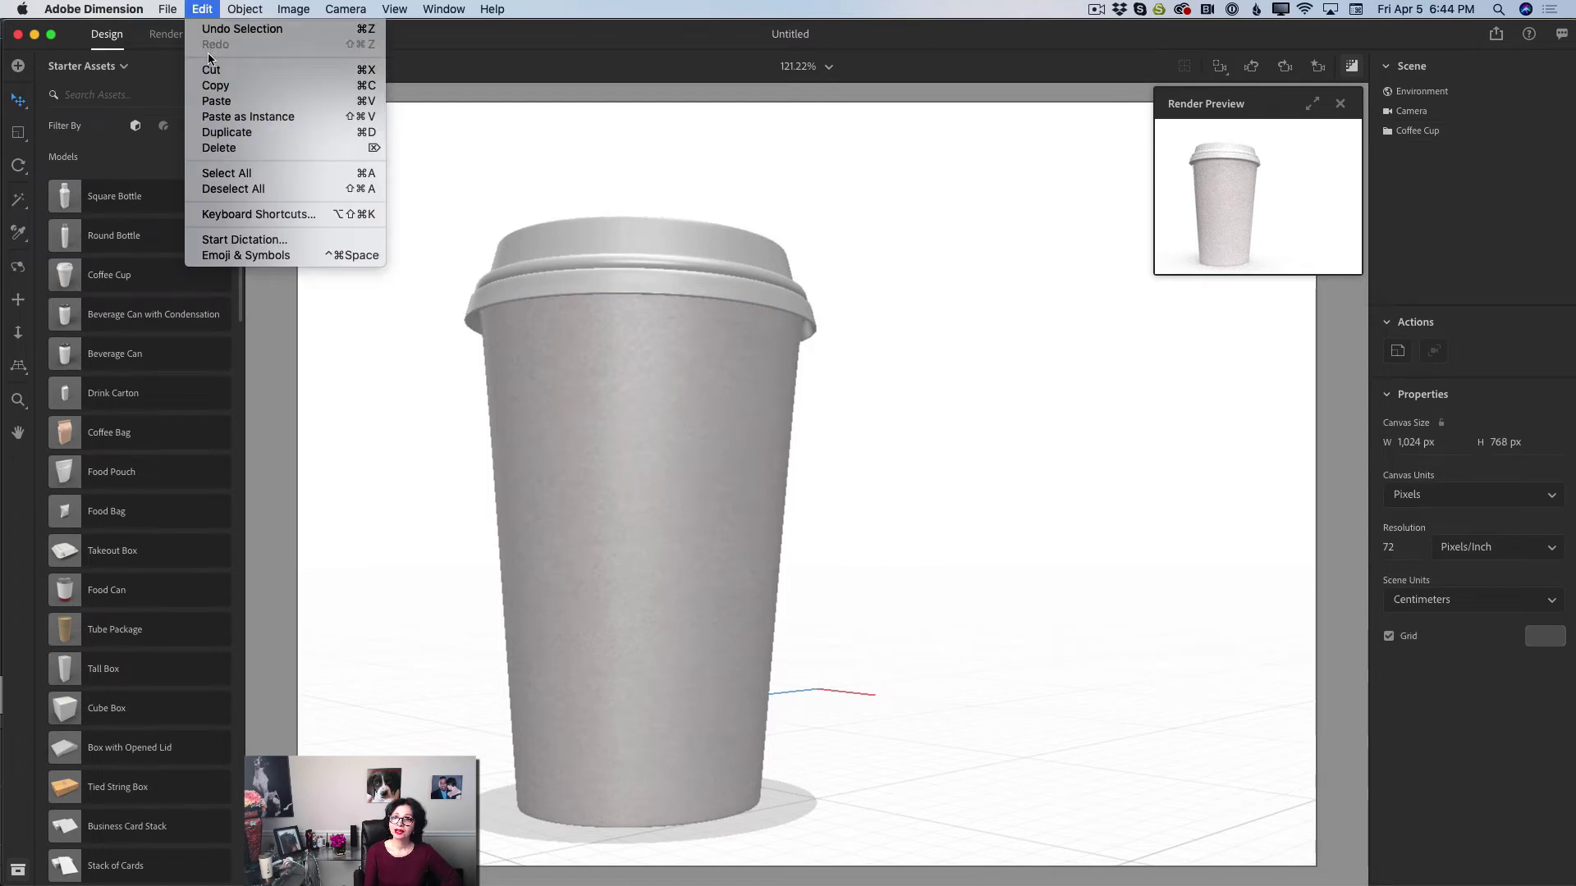
pyautogui.click(217, 101)
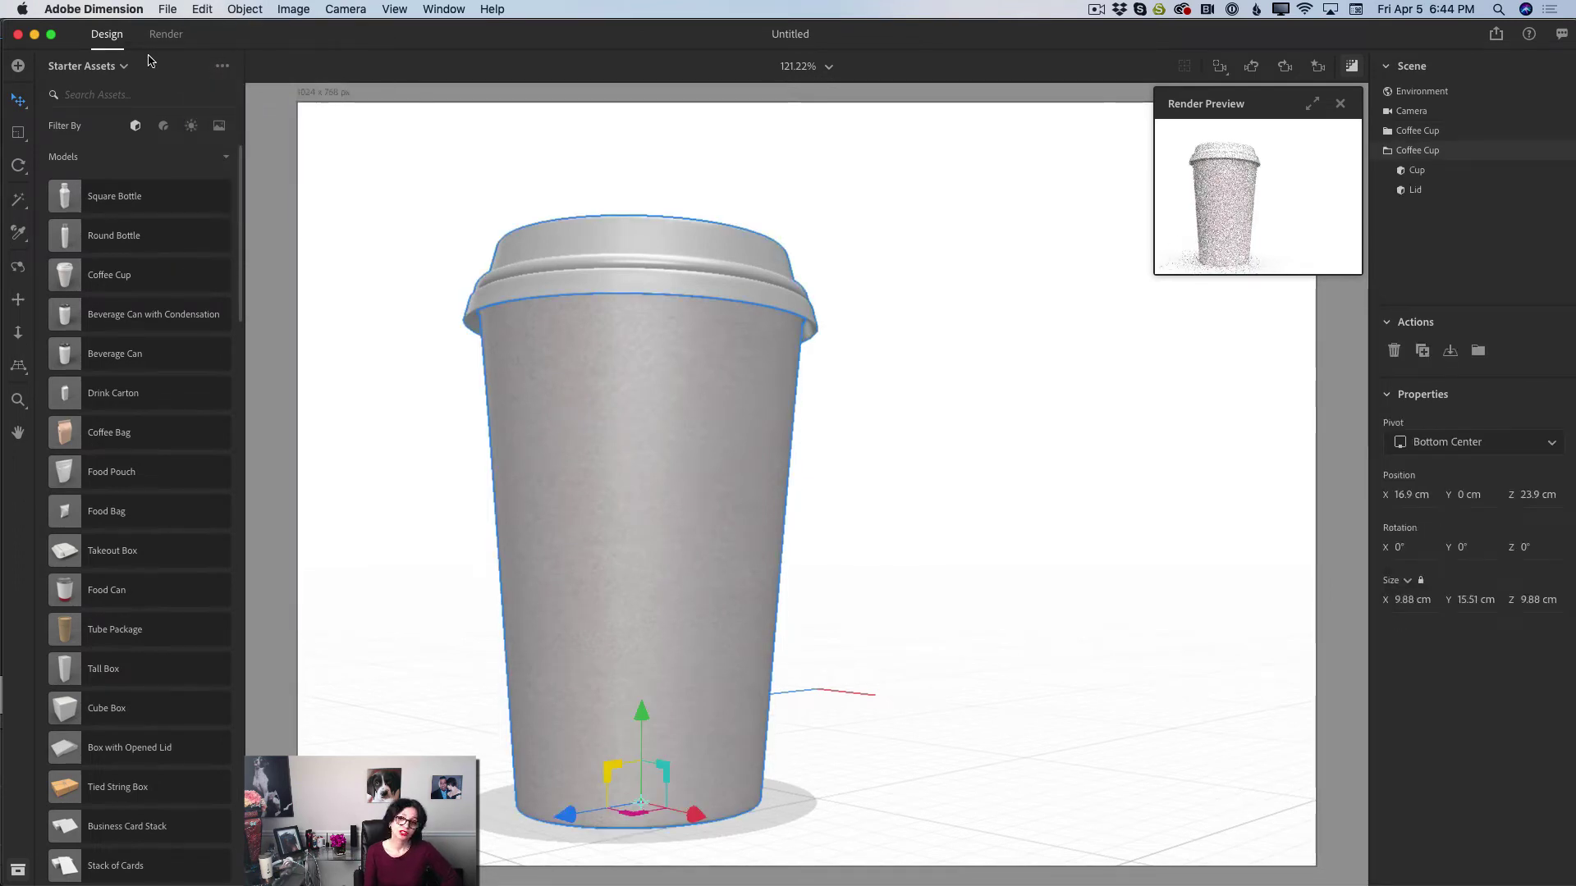
pyautogui.moveTo(634, 815); pyautogui.dragTo(879, 800)
pyautogui.moveTo(912, 771); pyautogui.dragTo(957, 780)
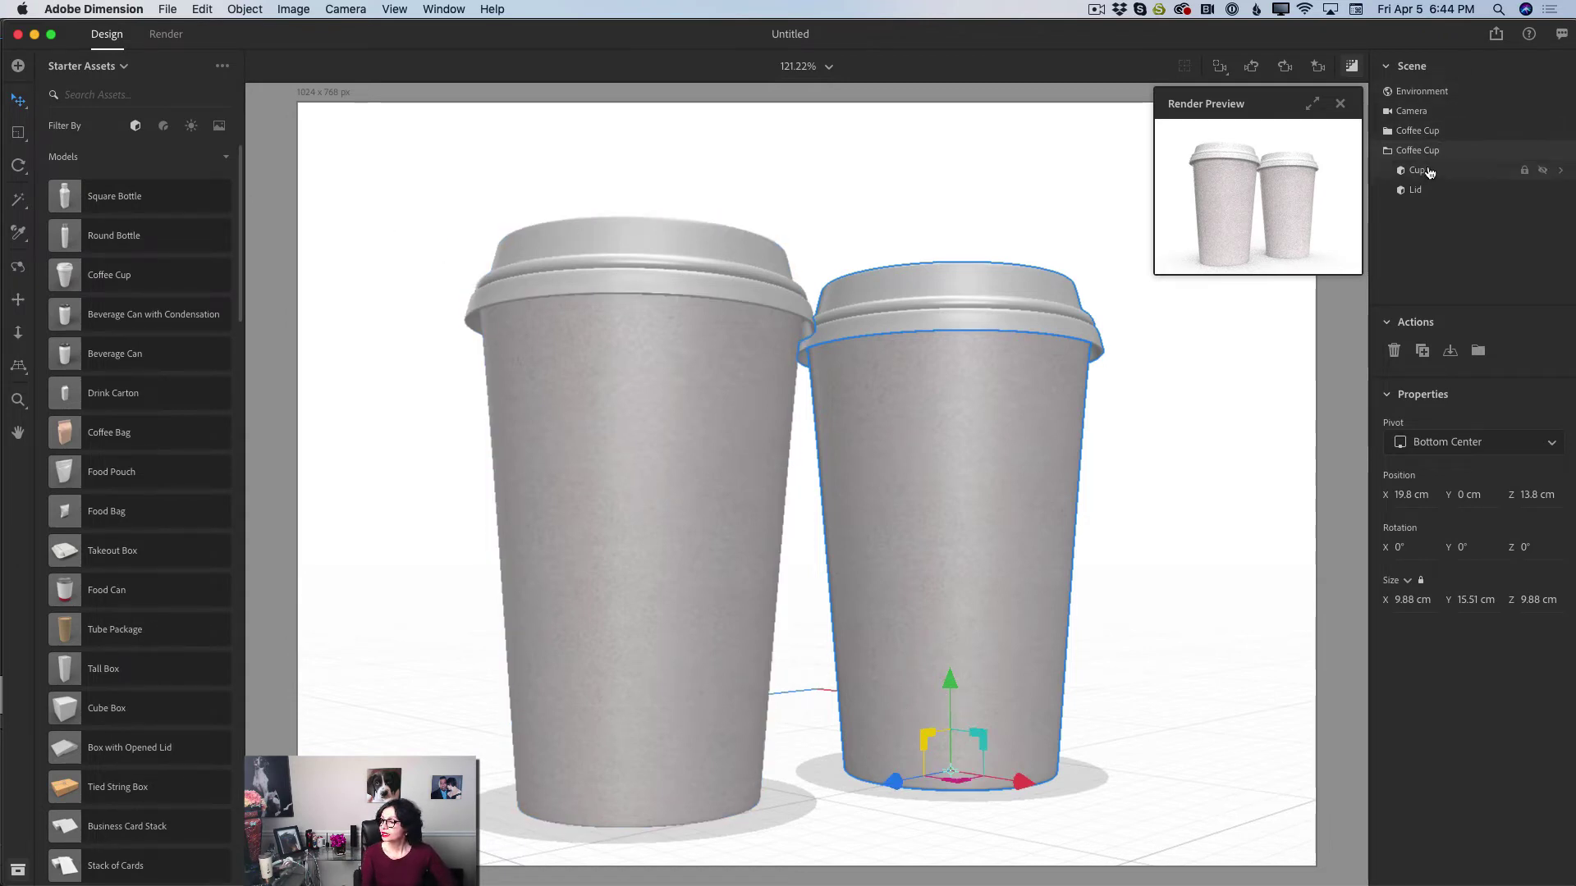
# Apply the 3d Printed Mesh material to the front coffee cup's body and set its Tile to 6
pyautogui.click(676, 341)
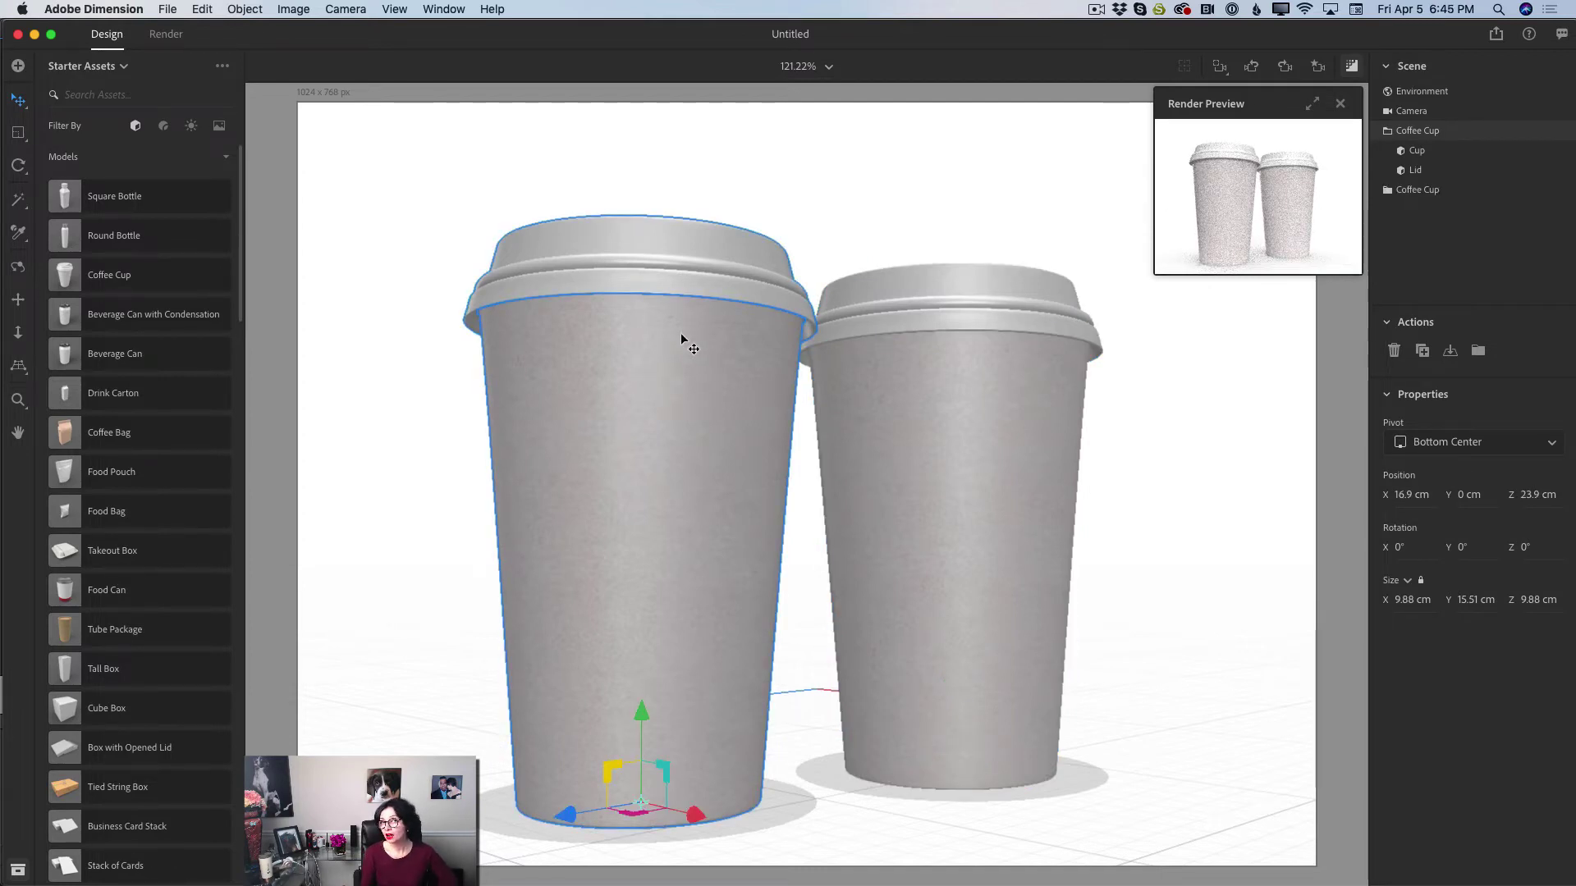
pyautogui.click(1426, 154)
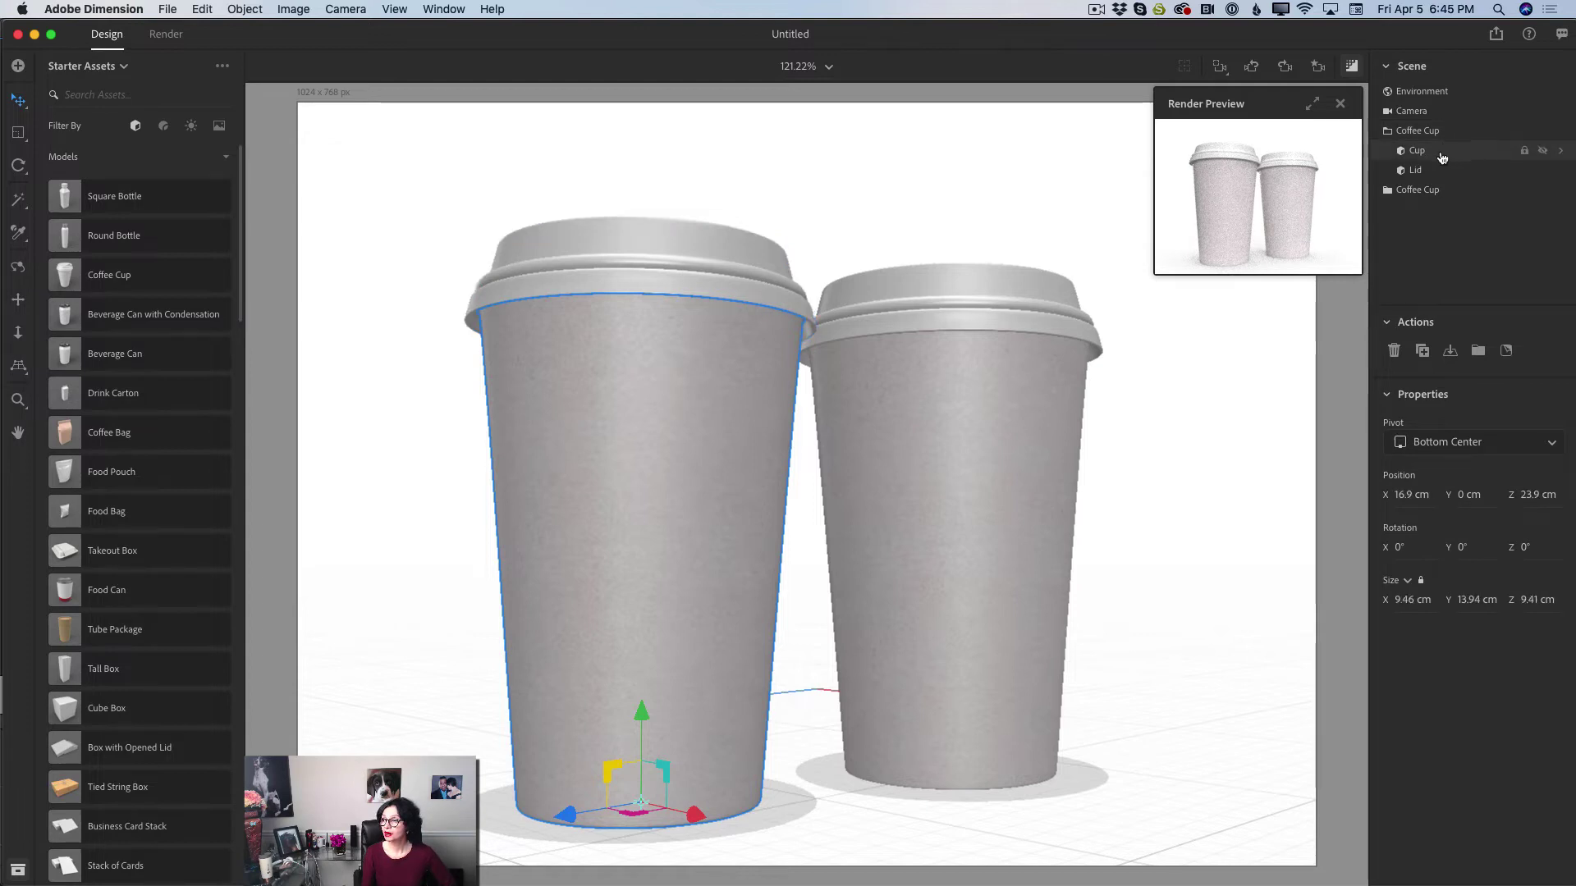
pyautogui.click(164, 125)
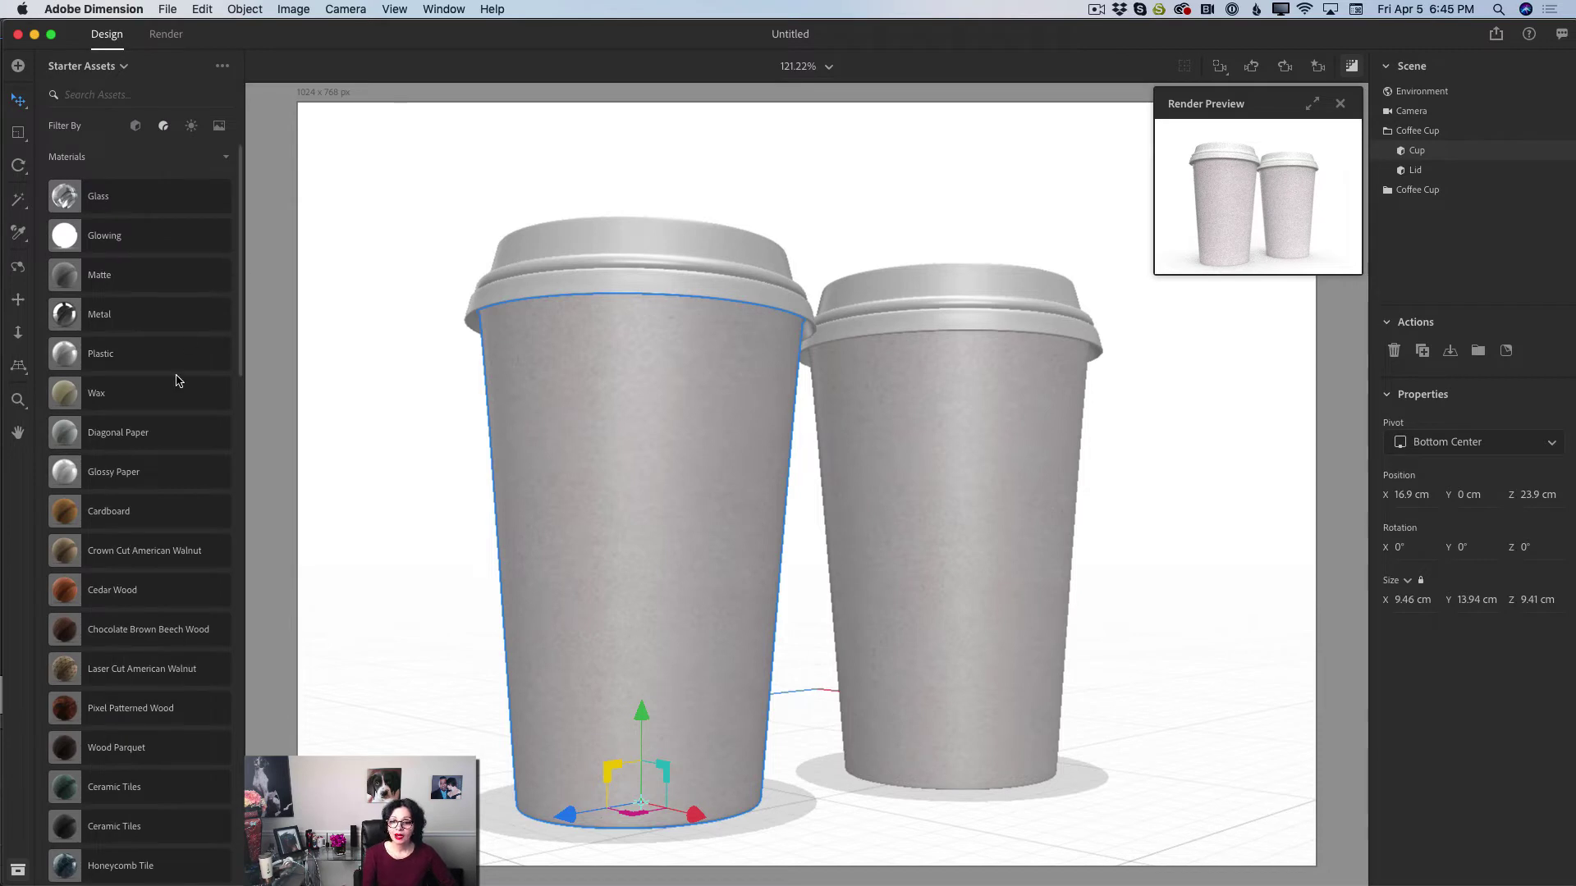
pyautogui.moveTo(240, 334); pyautogui.dragTo(304, 604)
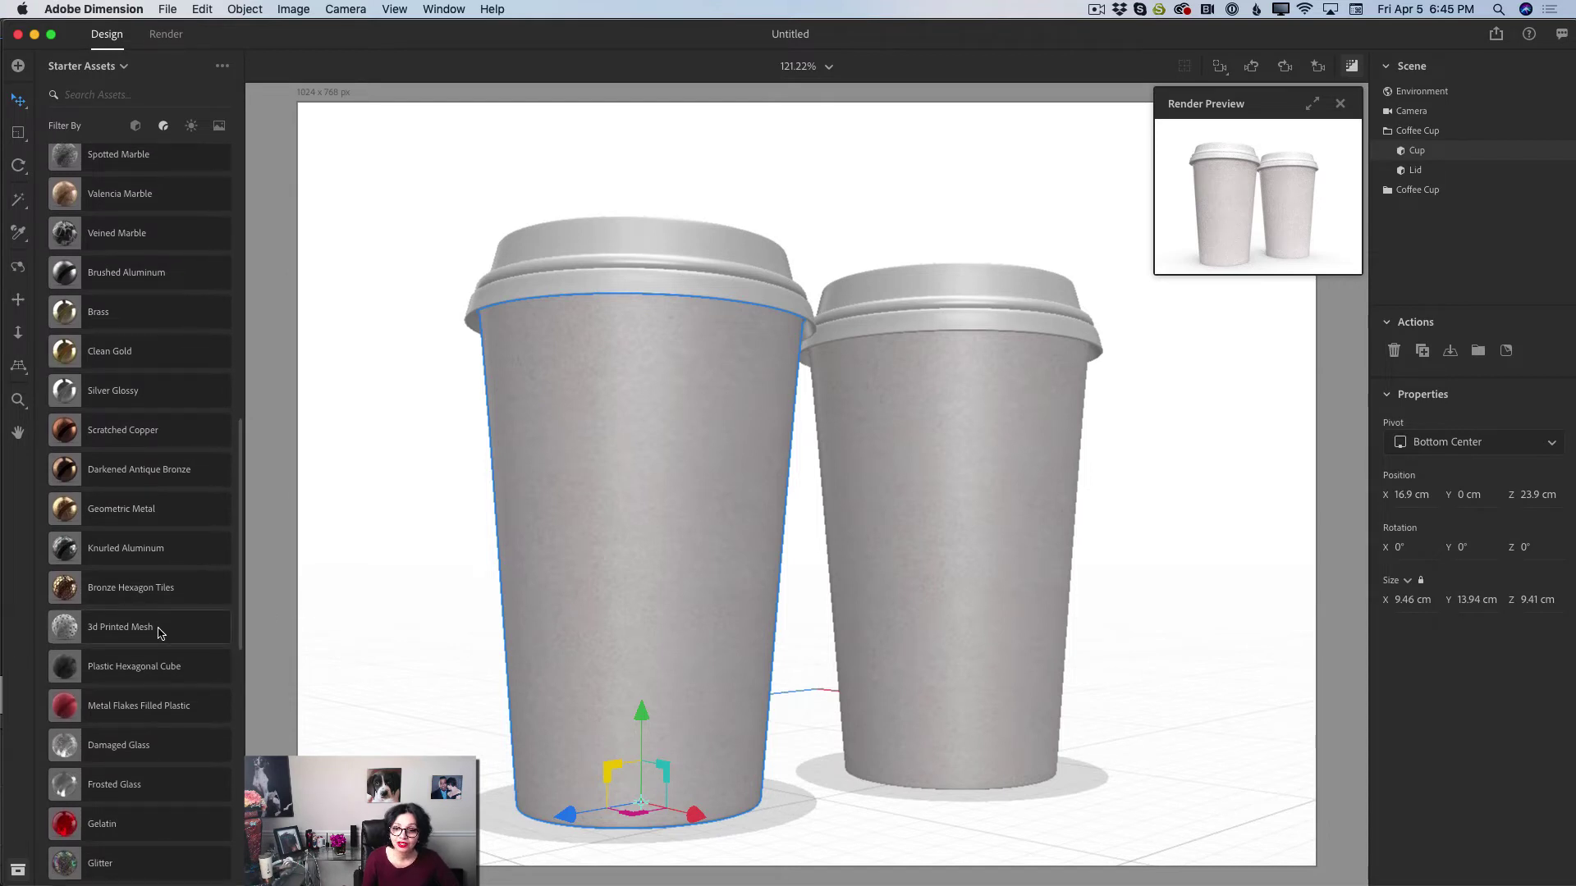
pyautogui.click(208, 637)
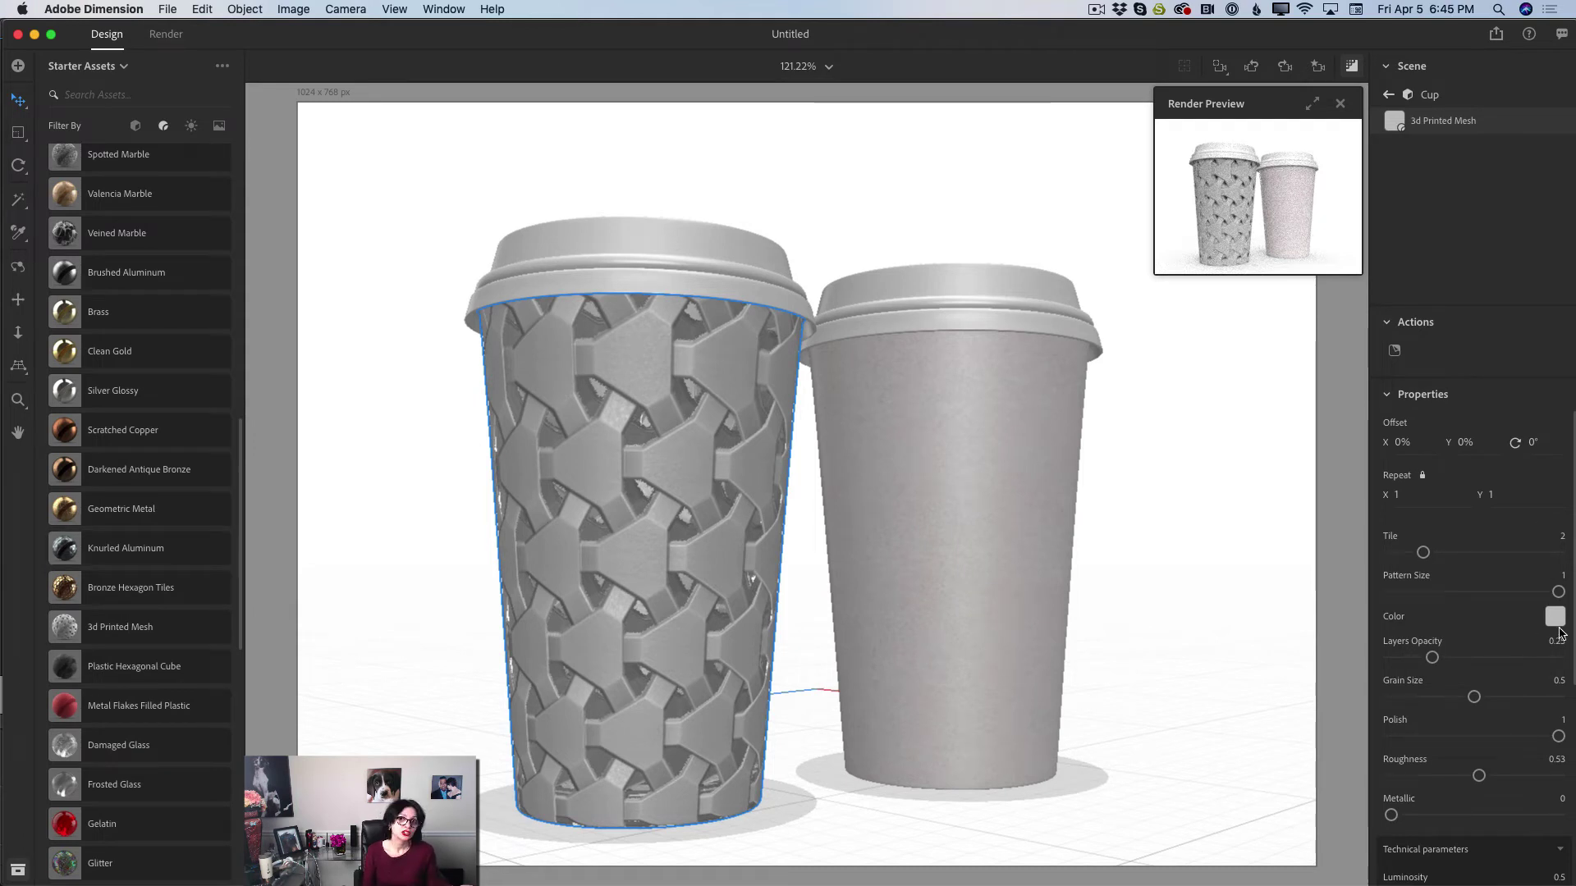
pyautogui.moveTo(1422, 552); pyautogui.dragTo(1491, 552)
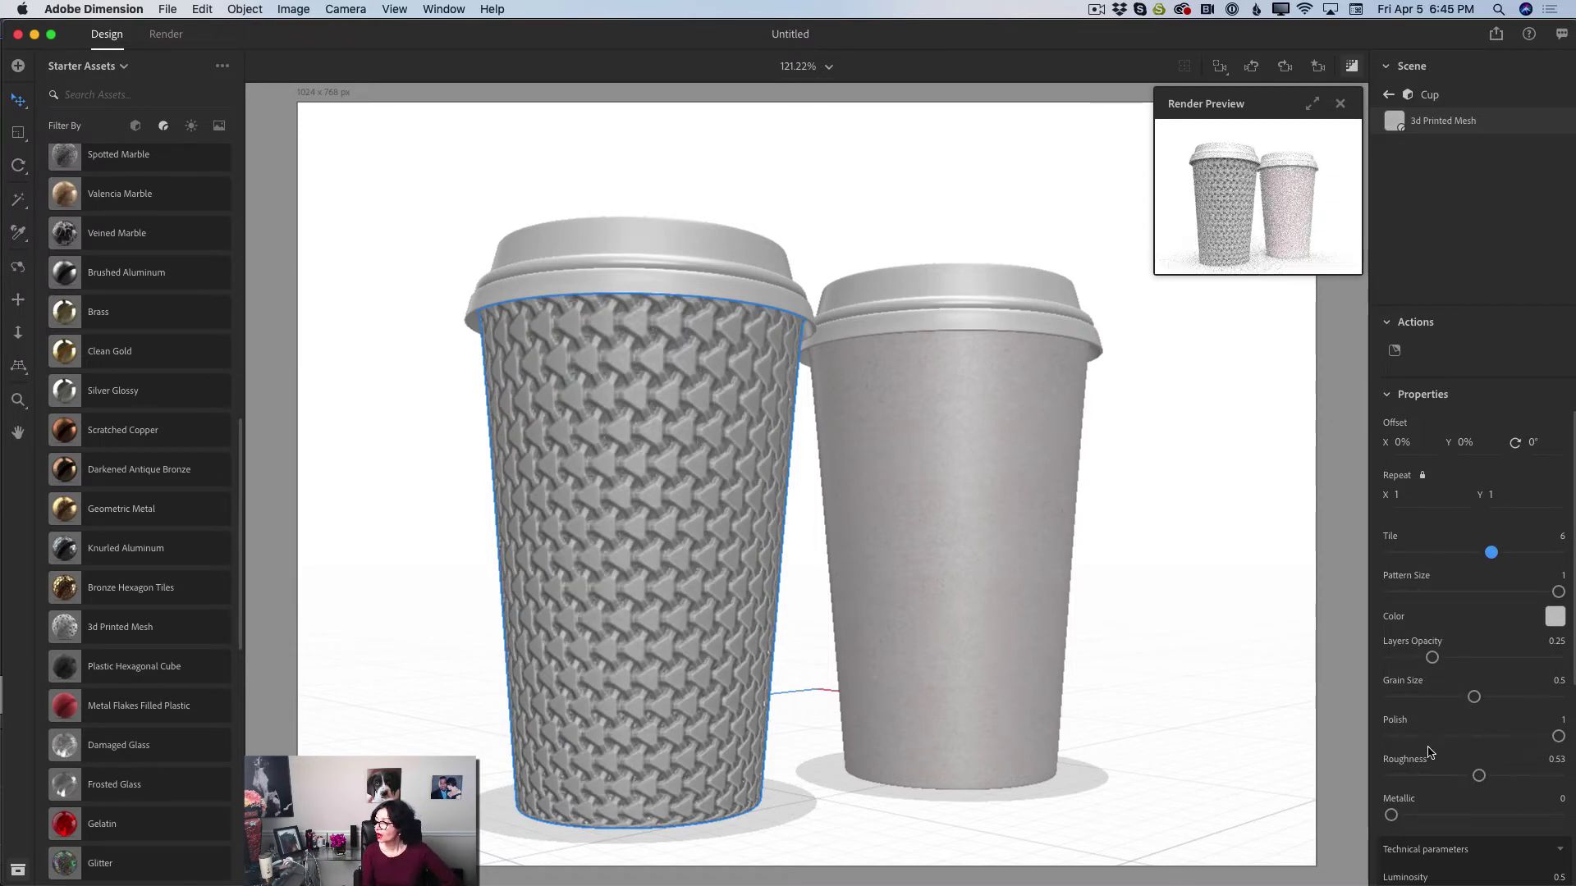
pyautogui.moveTo(1570, 544); pyautogui.dragTo(1539, 703)
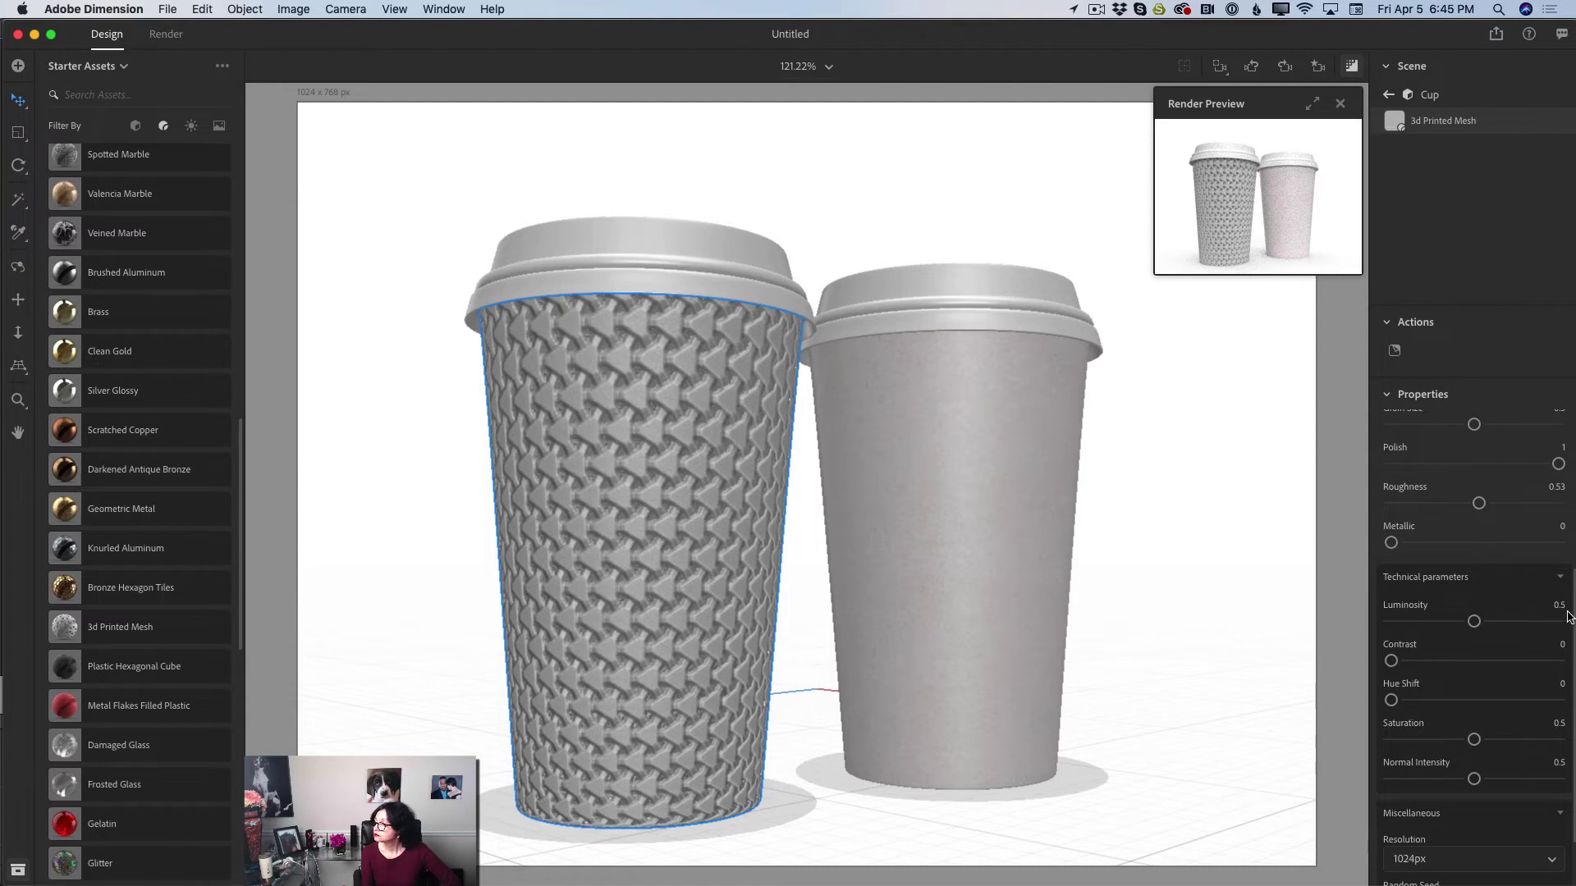
pyautogui.scroll(6, 1559, 617)
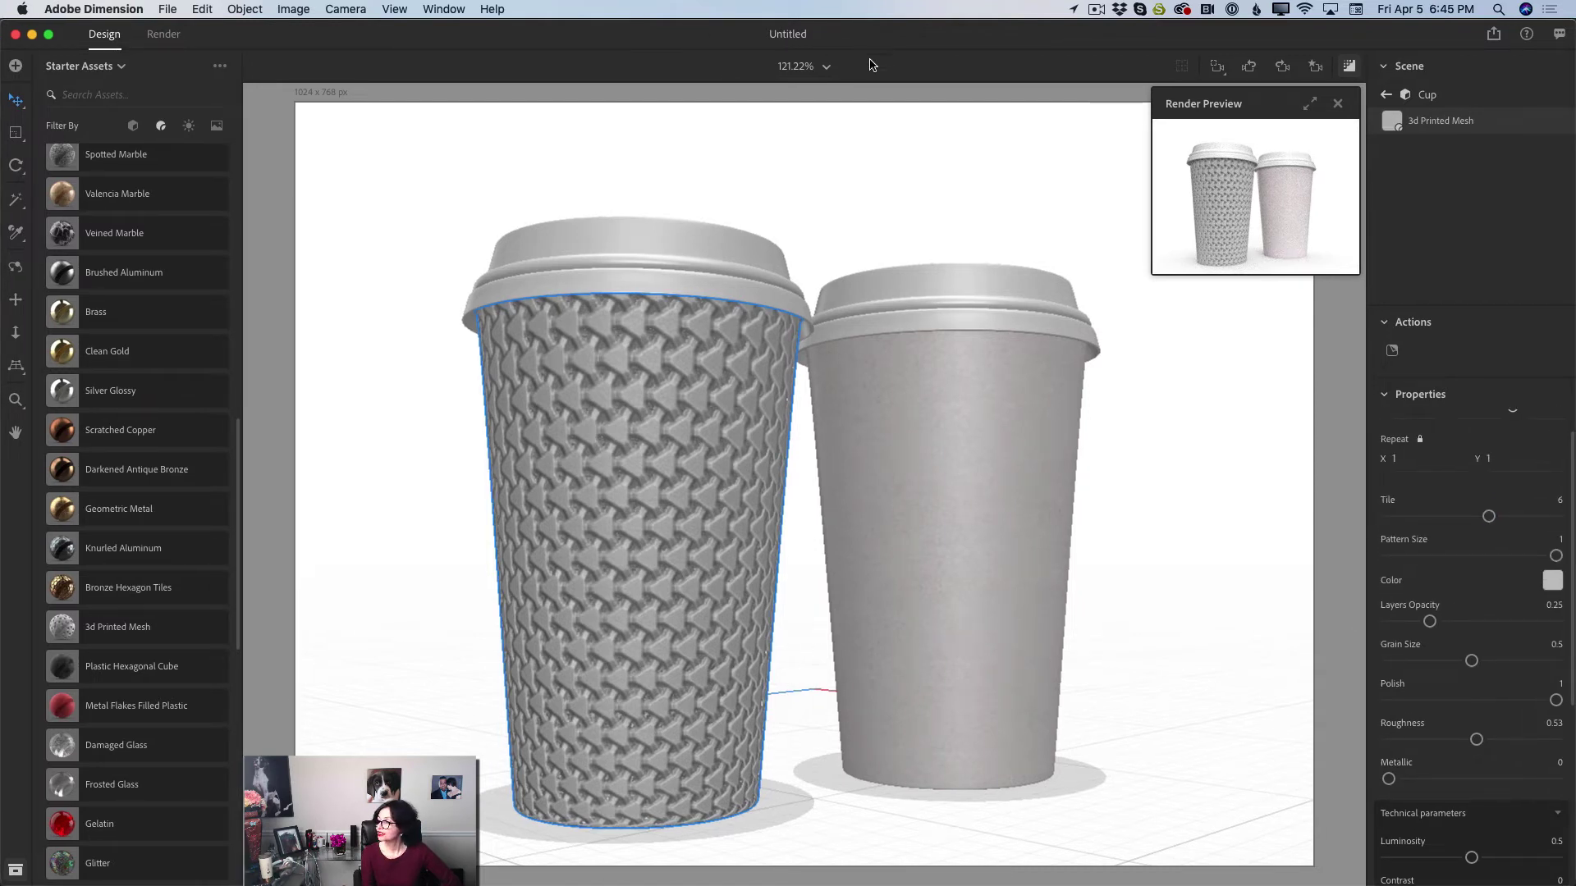
pyautogui.click(1386, 94)
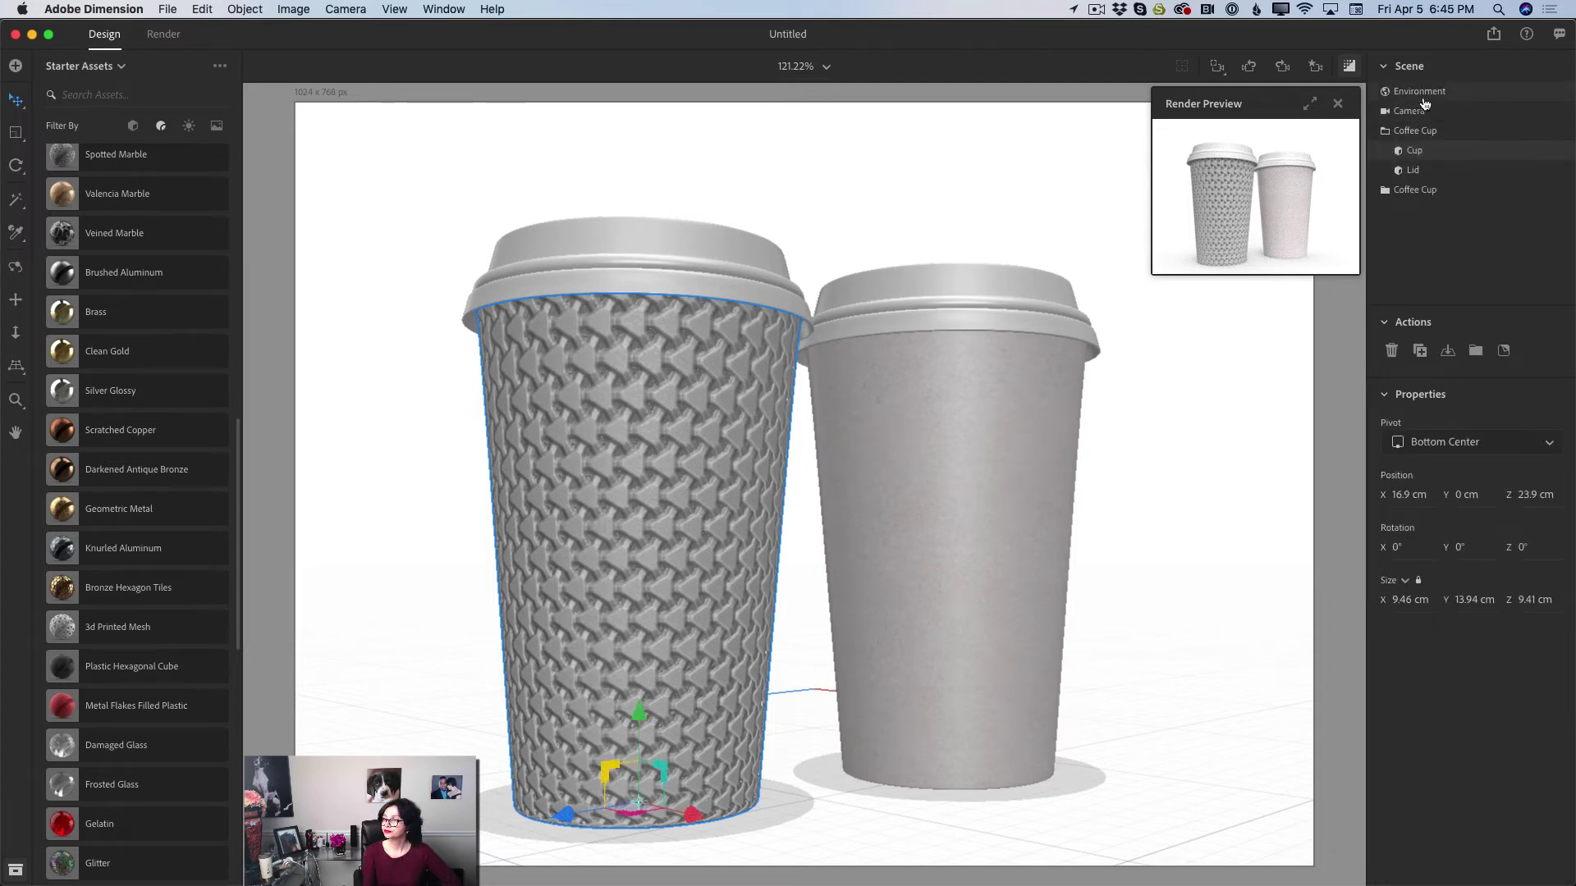
# Apply the Plastic material to the front cup's lid with Roughness 41% and Metallic 6%
pyautogui.click(1416, 170)
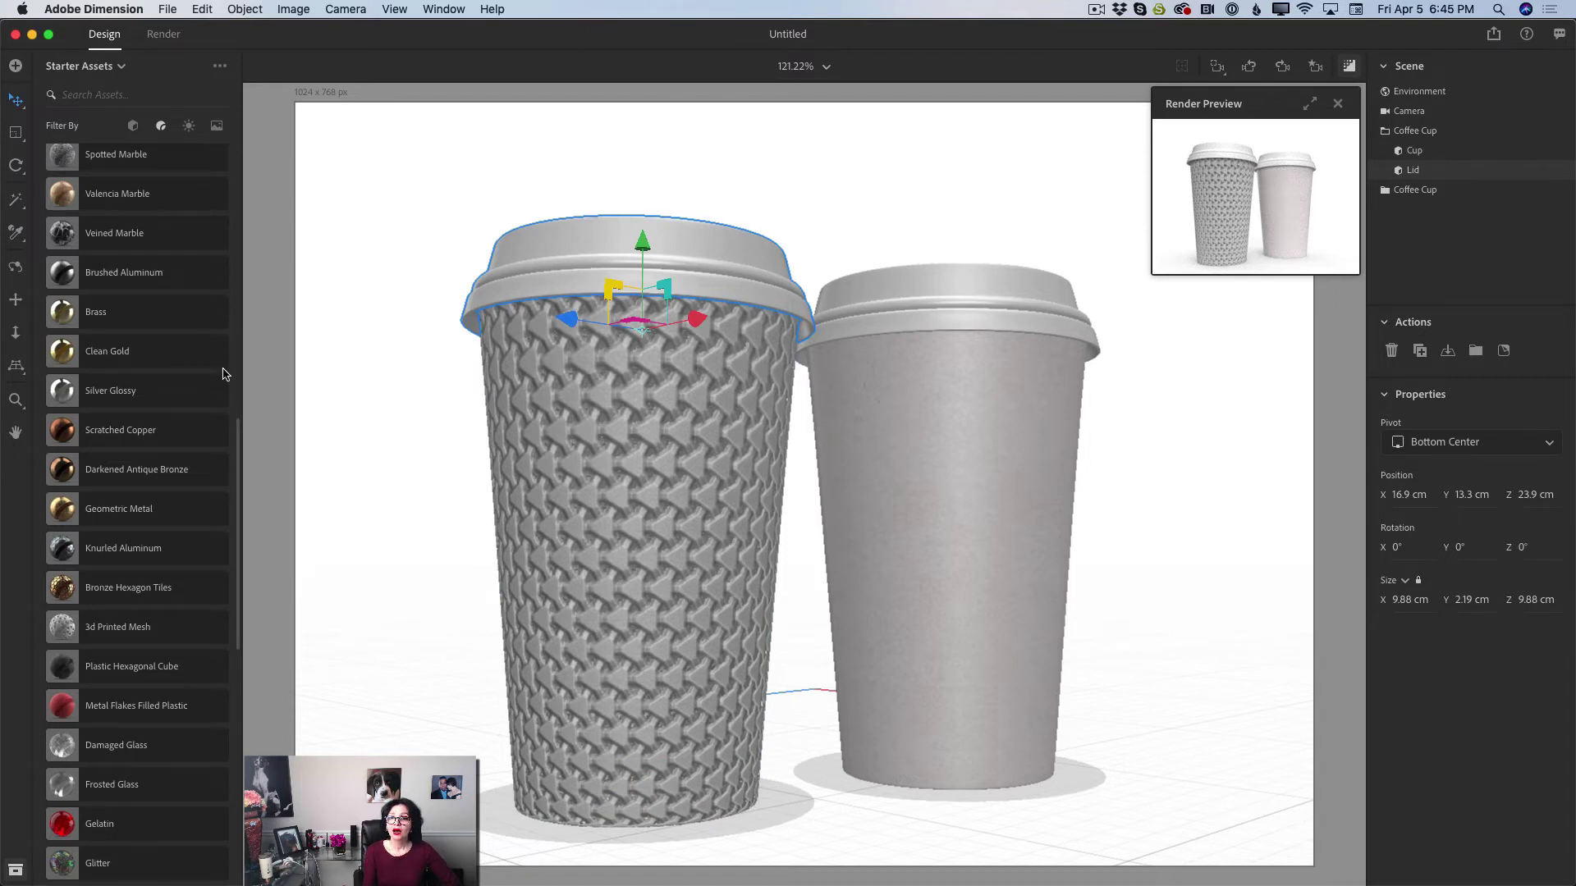
pyautogui.scroll(10, 240, 443)
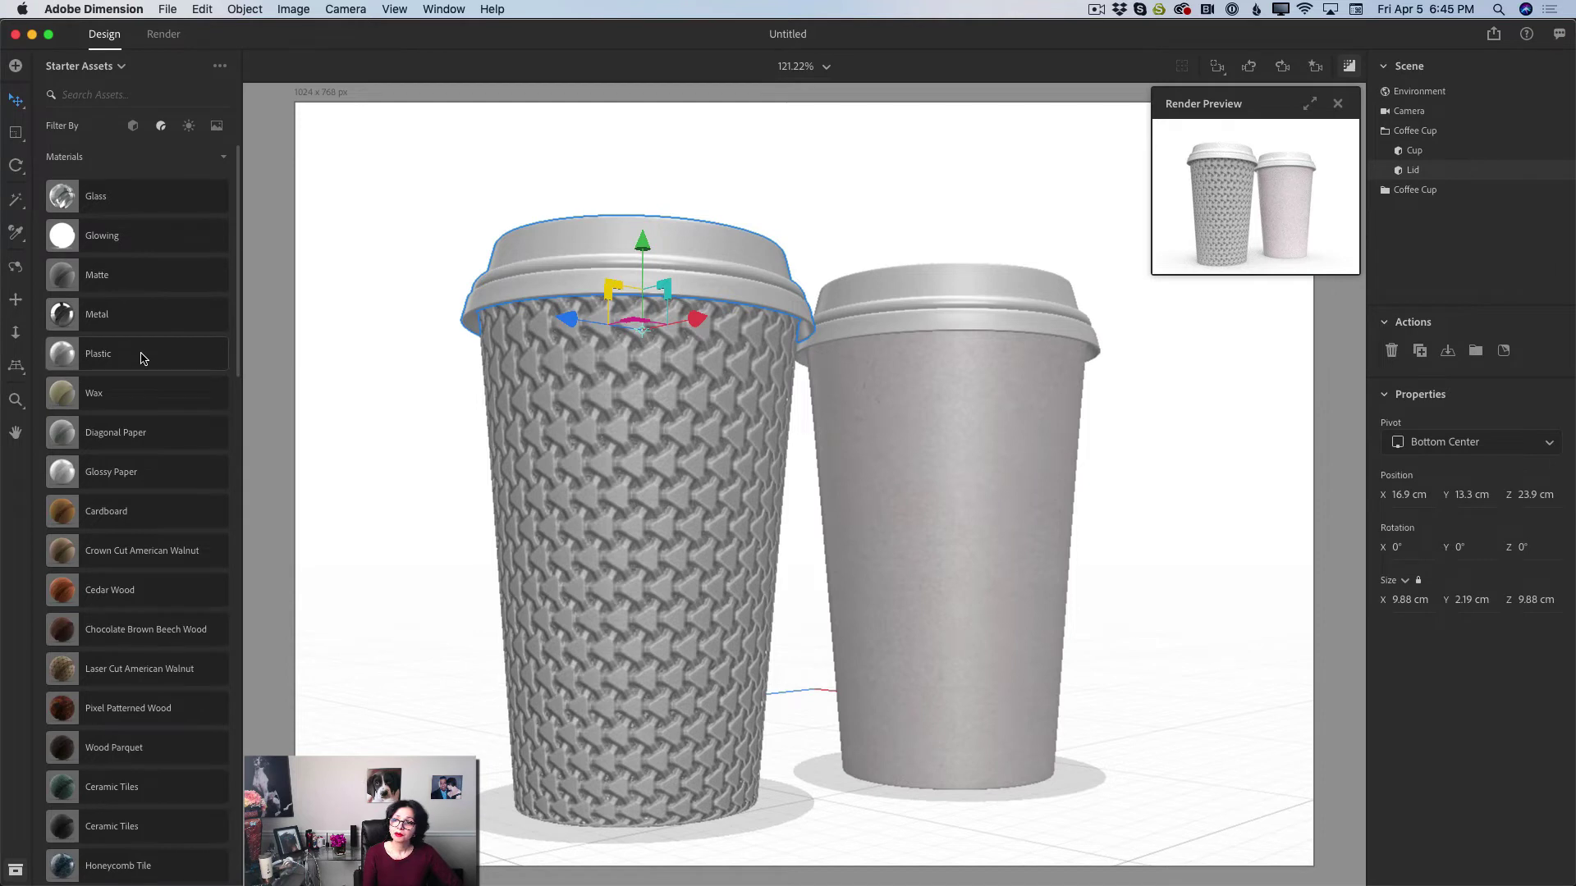
pyautogui.click(141, 358)
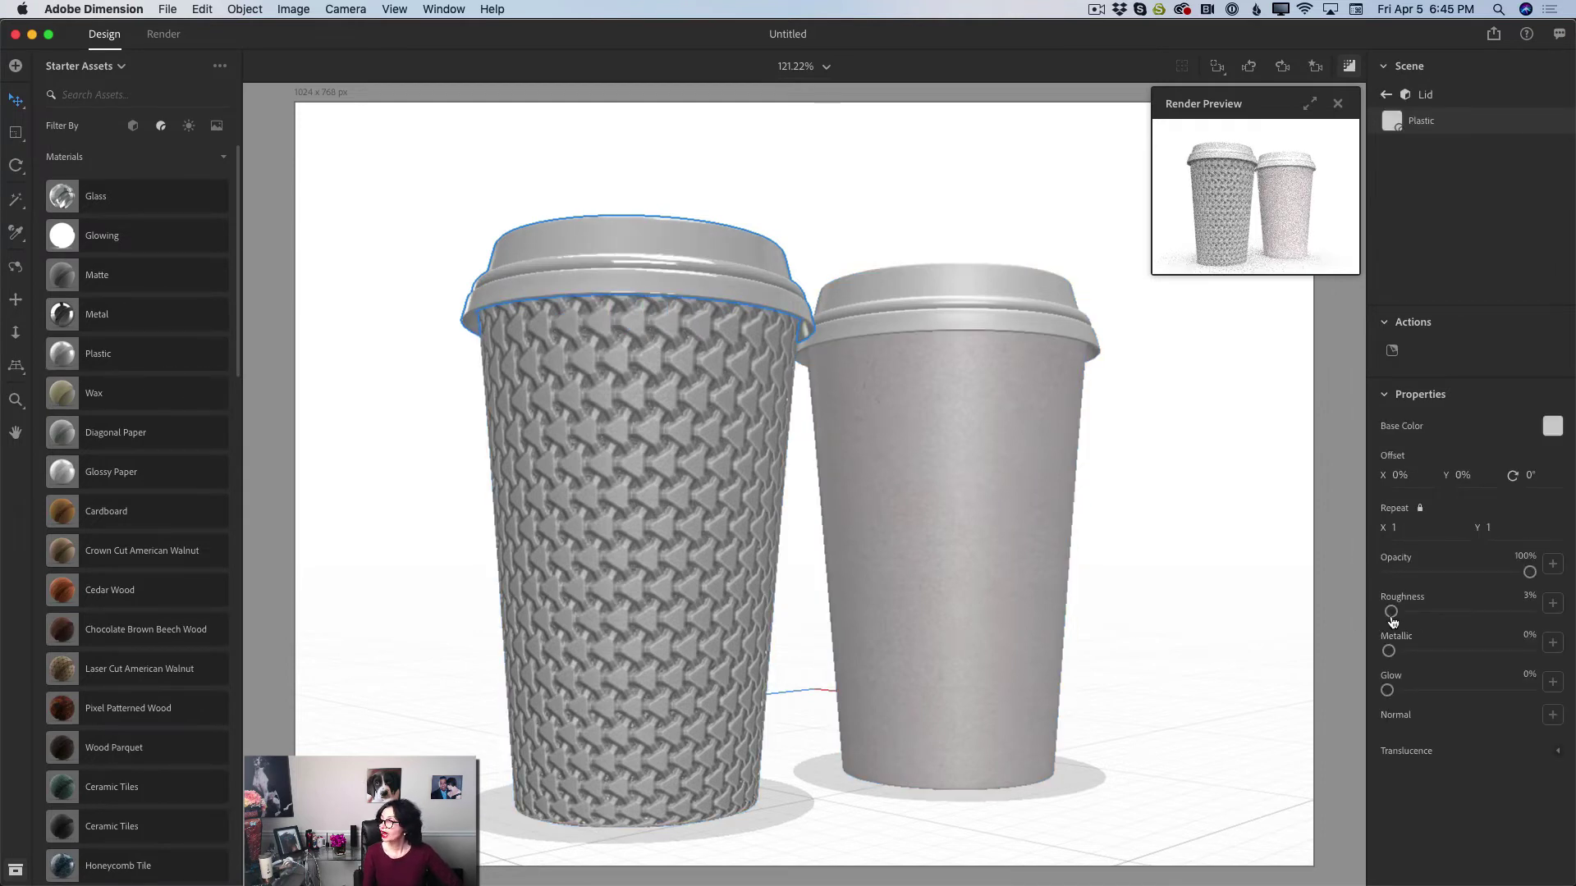
pyautogui.moveTo(1399, 609); pyautogui.dragTo(1445, 612)
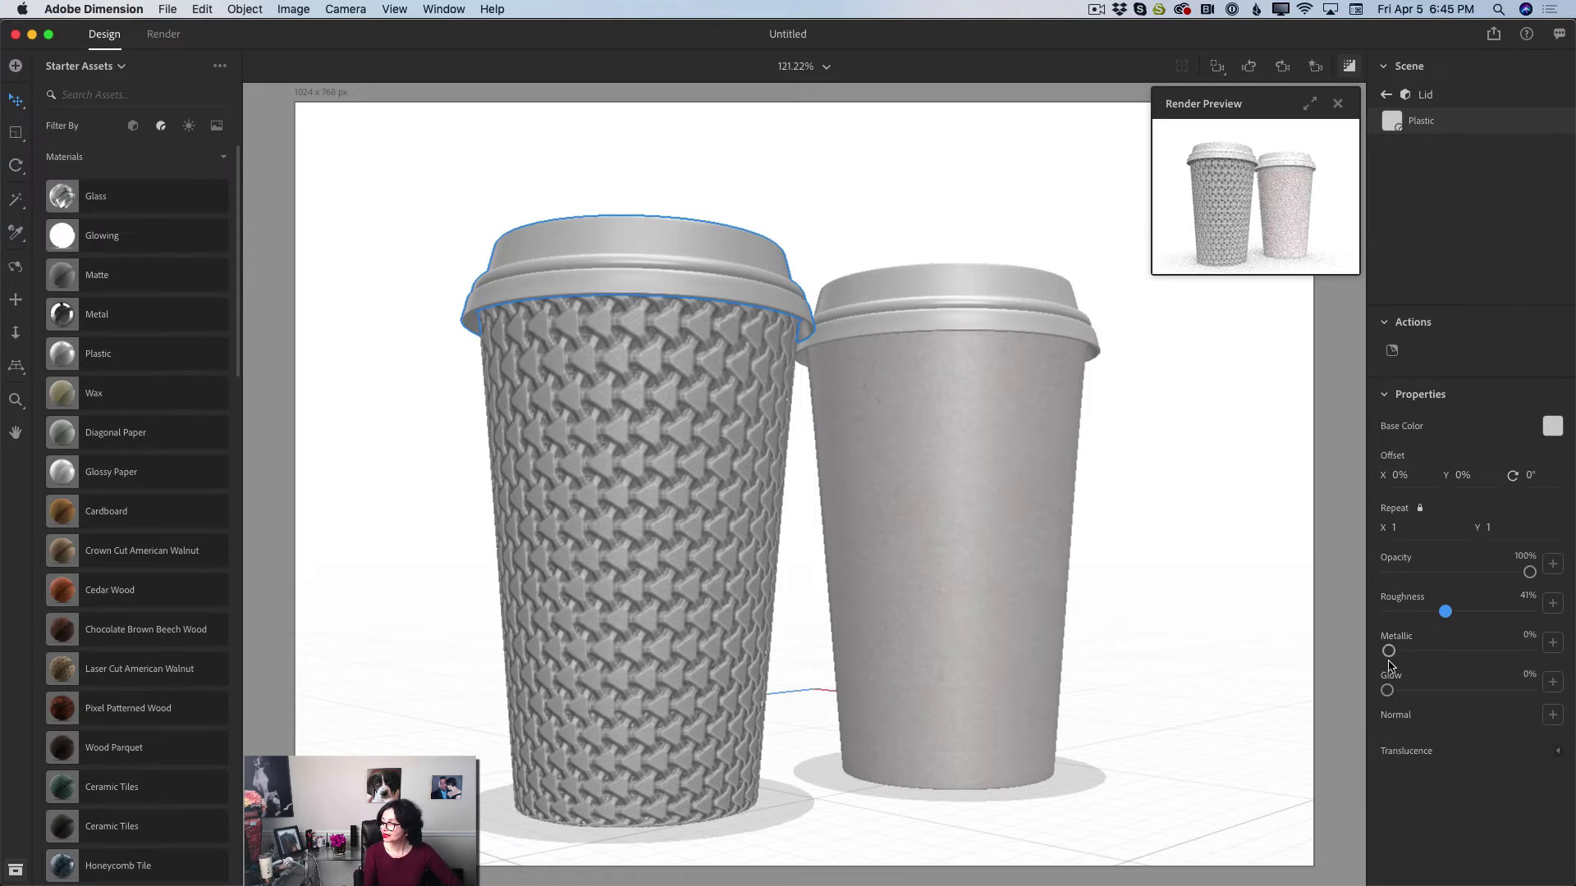
pyautogui.moveTo(1388, 650); pyautogui.dragTo(1398, 650)
# Set the front lid's base color to bright yellow, RGB 251, 255, 0
pyautogui.click(1552, 427)
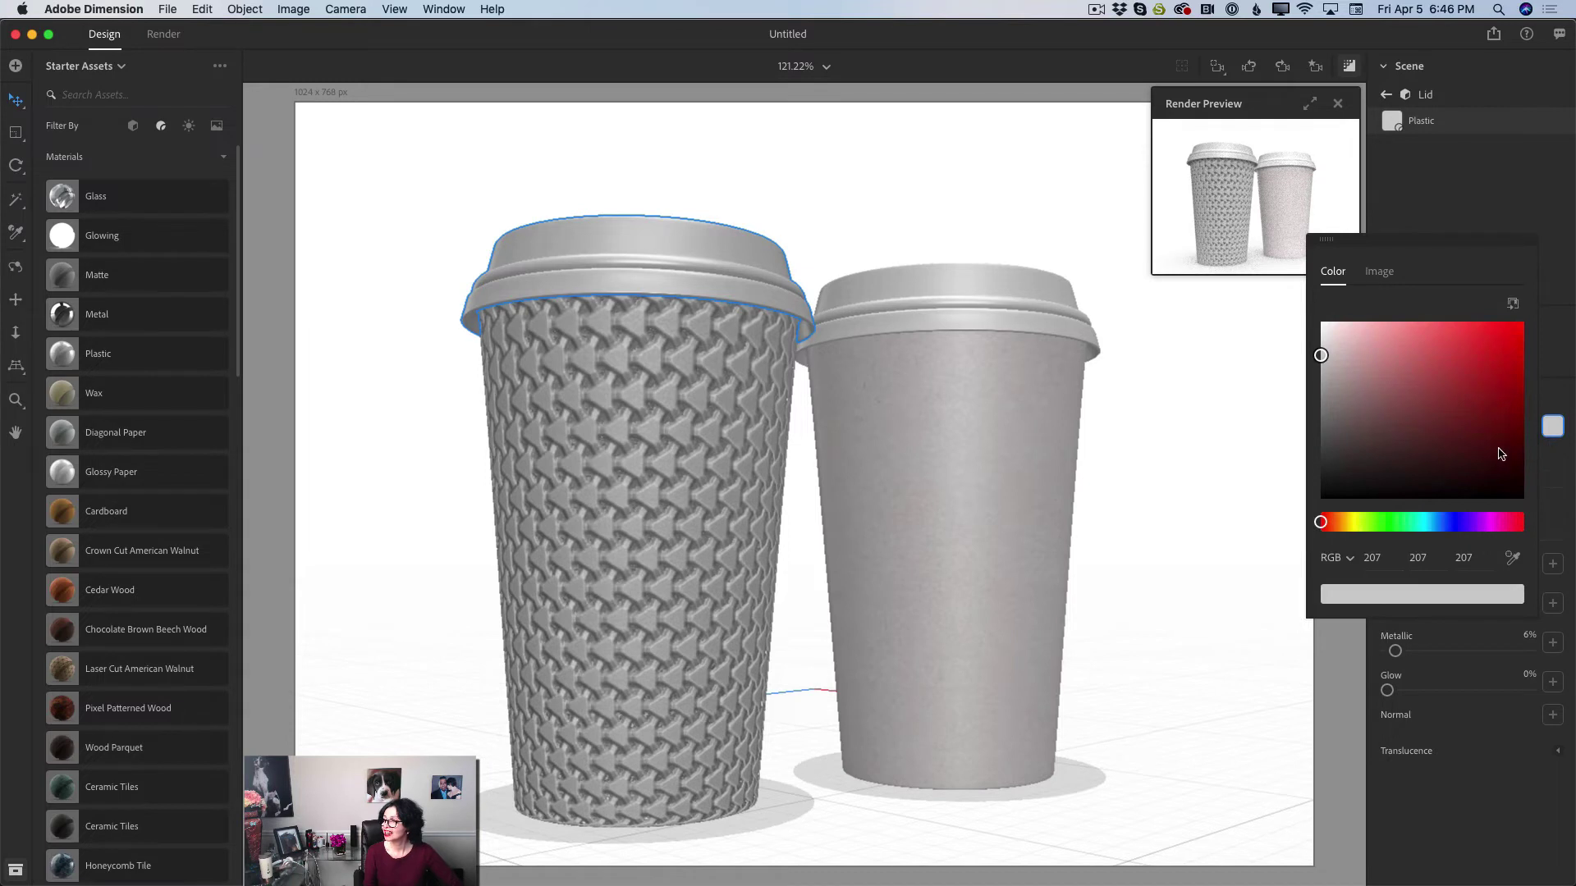
pyautogui.click(1352, 523)
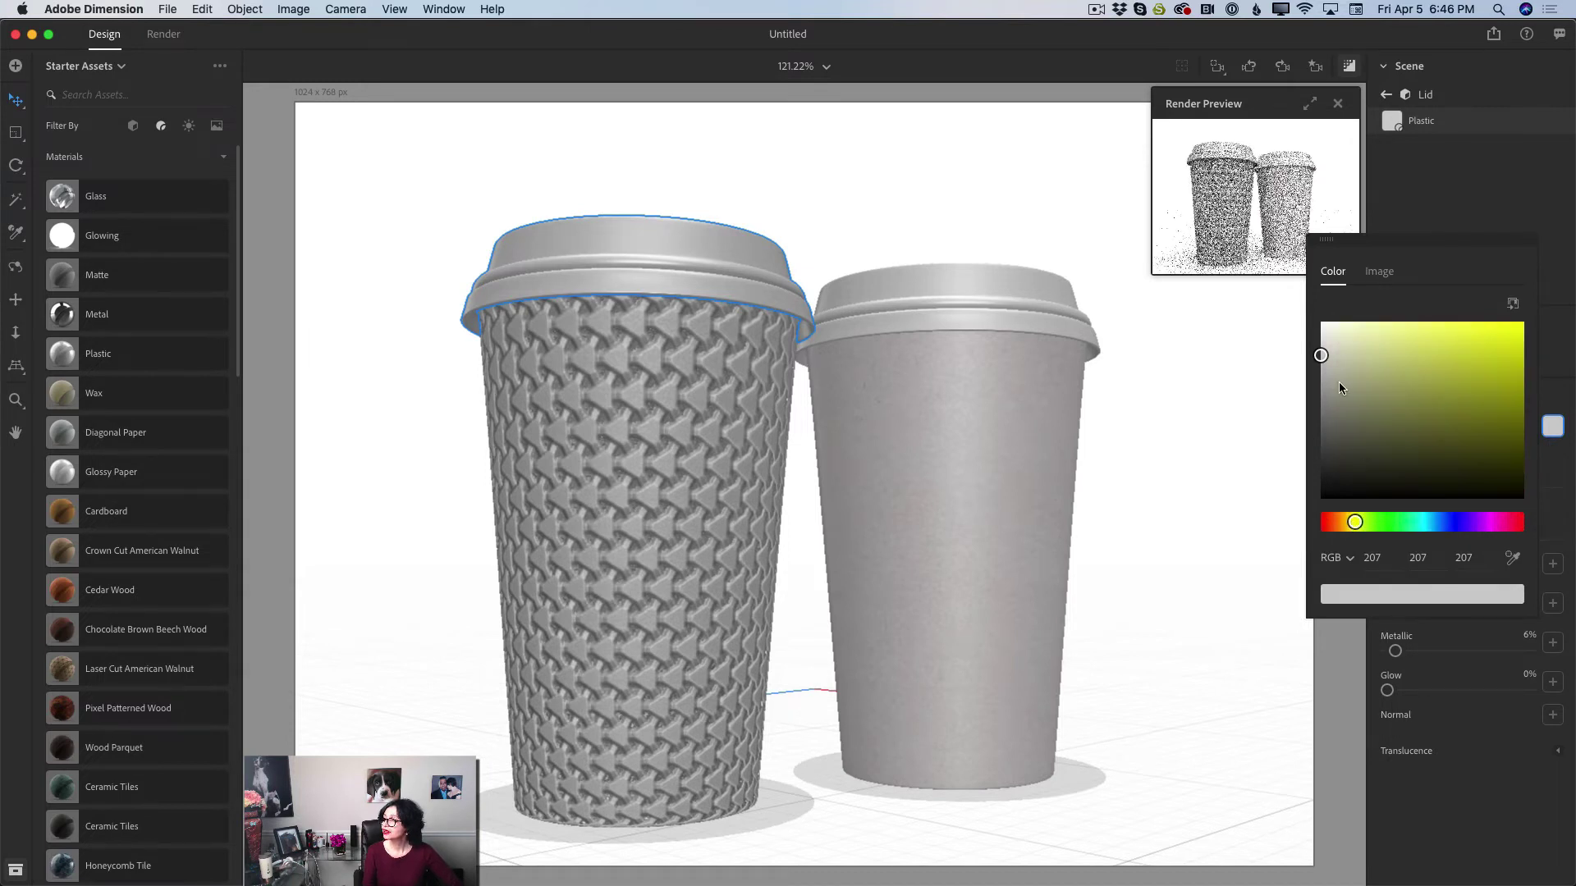
pyautogui.moveTo(1355, 350)
pyautogui.mouseDown()
pyautogui.moveTo(1487, 342)
pyautogui.moveTo(1524, 321)
pyautogui.mouseUp()
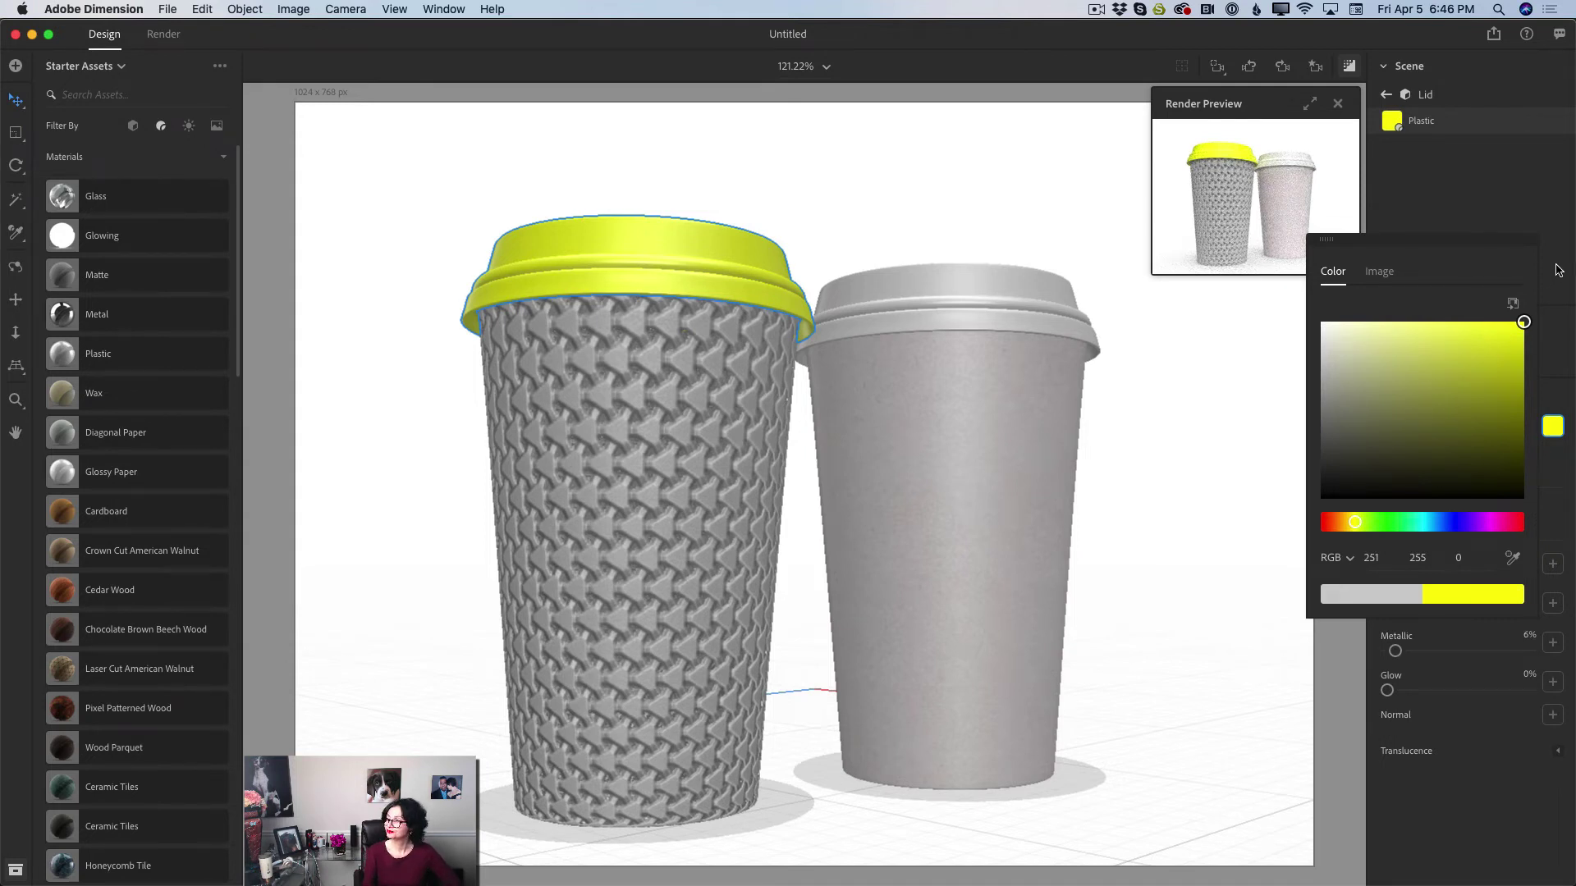
# Apply the Geometric Metal material to the rear cup's body and raise its Roughness to about 0.55
pyautogui.click(963, 451)
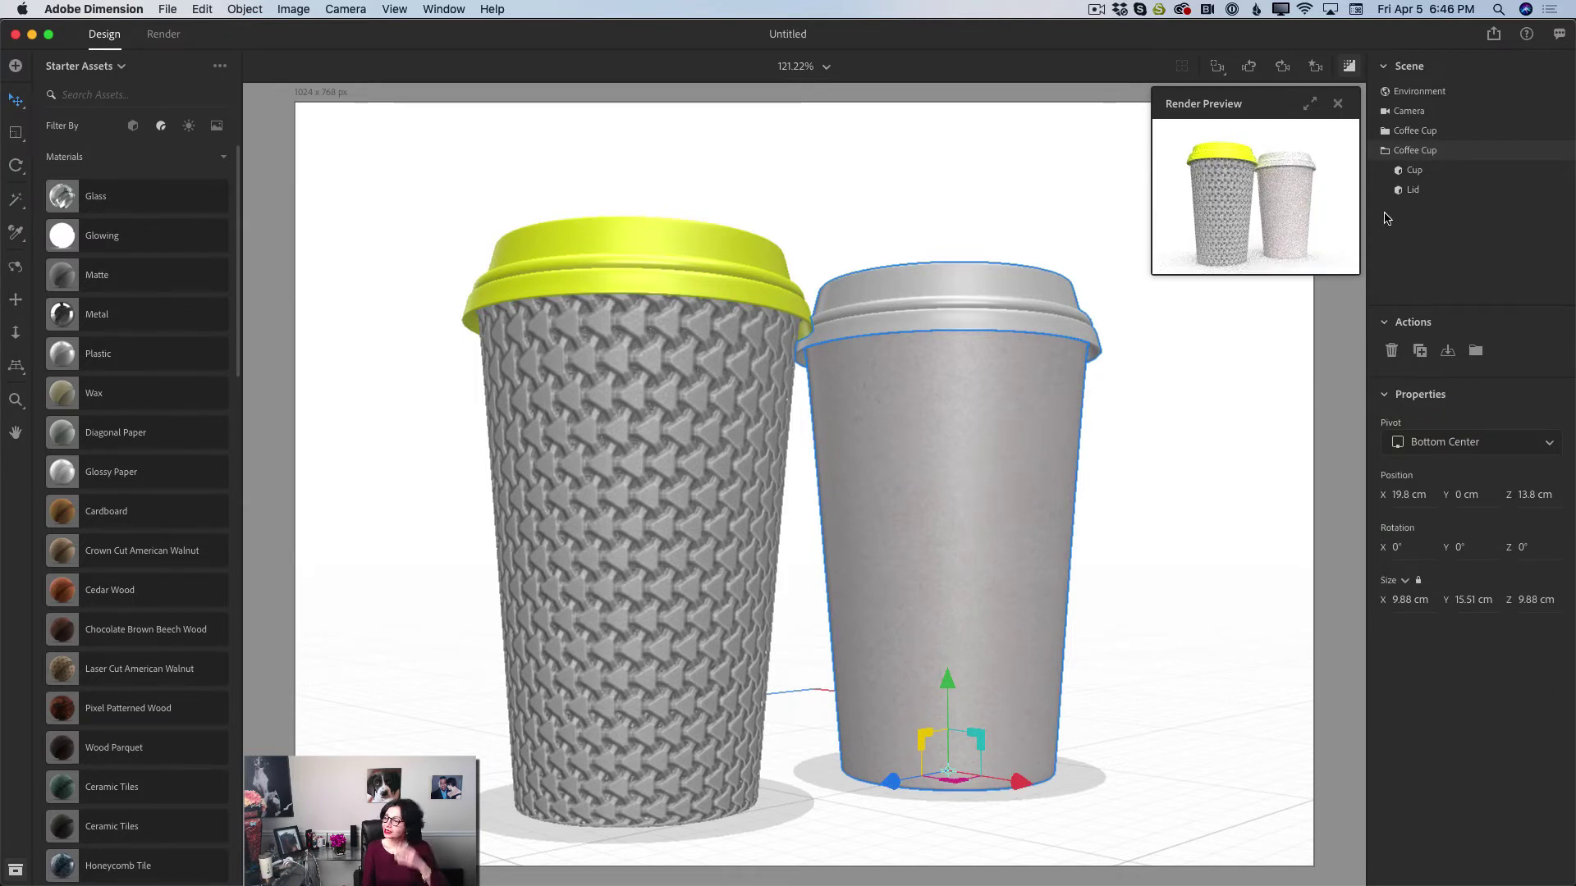
pyautogui.click(1417, 171)
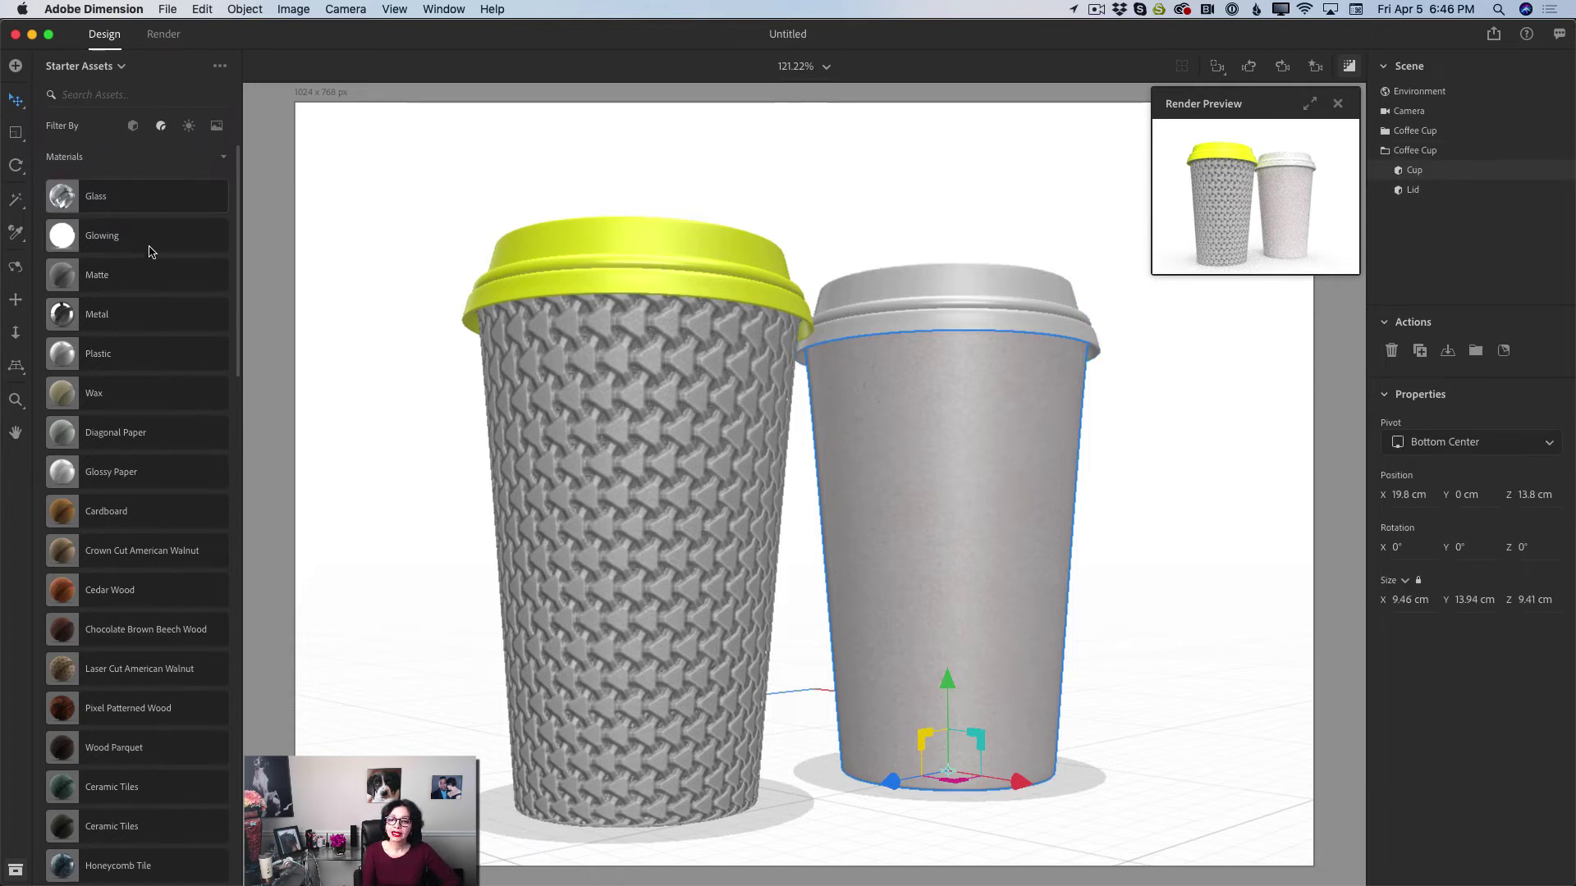
pyautogui.moveTo(236, 282); pyautogui.dragTo(264, 482)
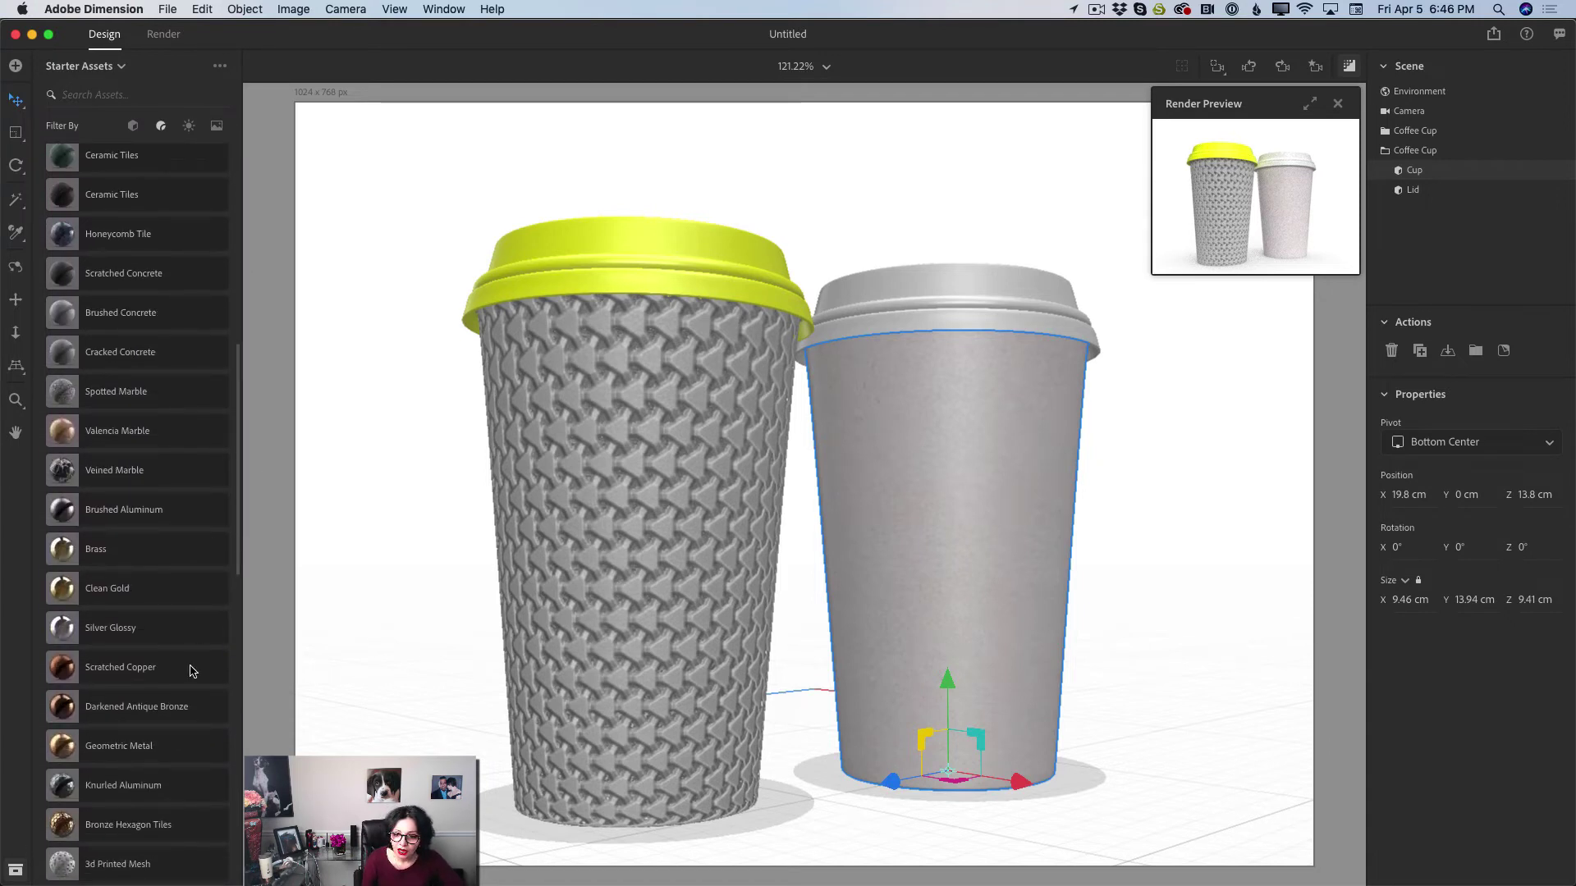
pyautogui.click(154, 746)
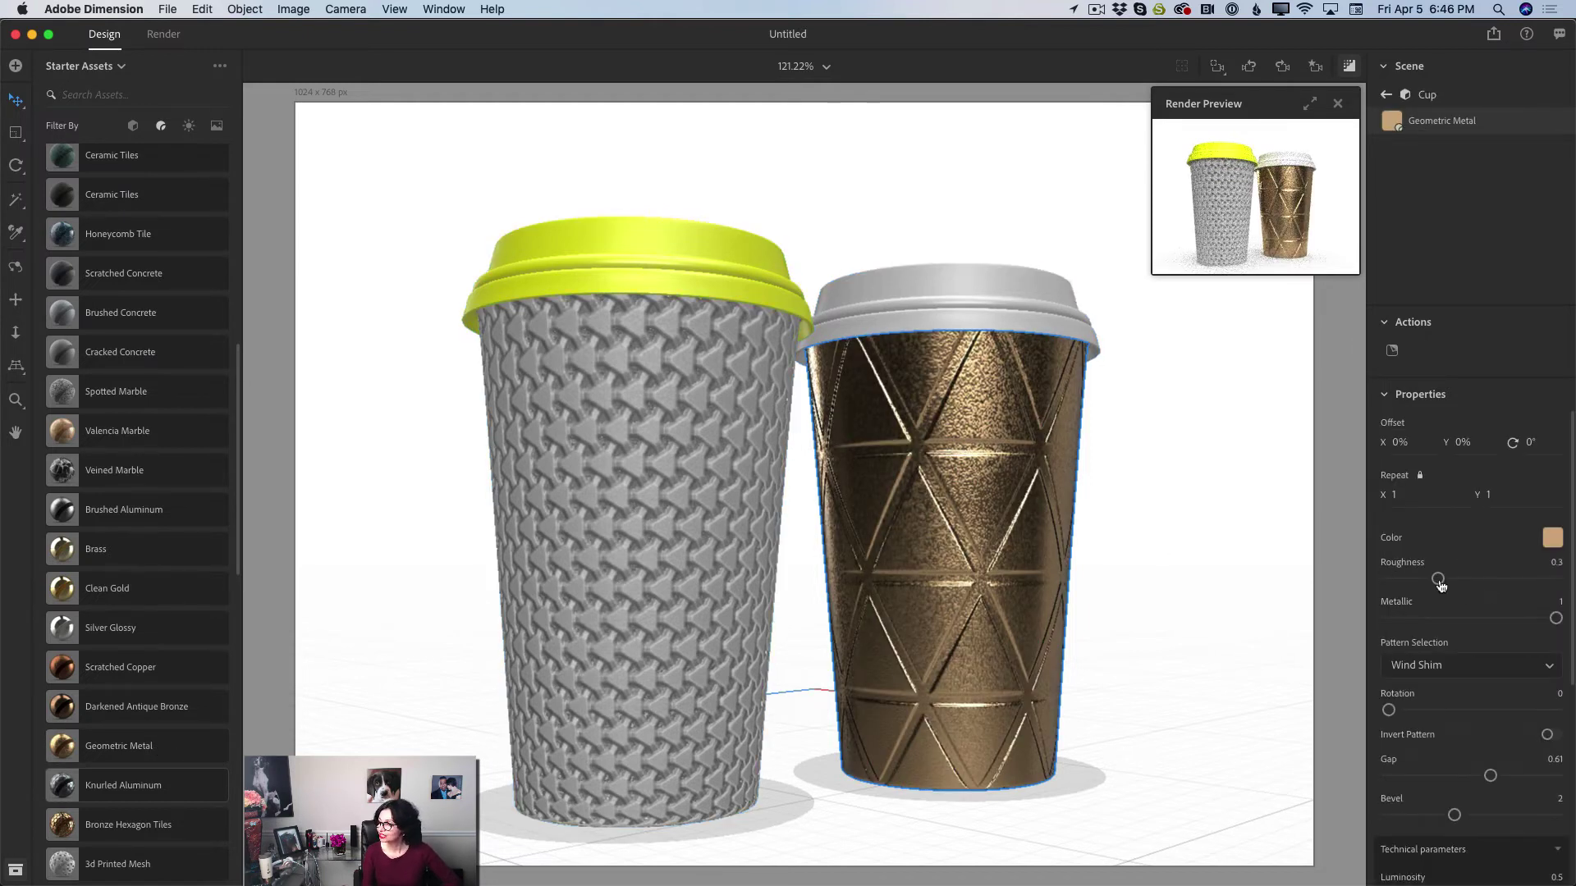
pyautogui.moveTo(1437, 580); pyautogui.dragTo(1487, 579)
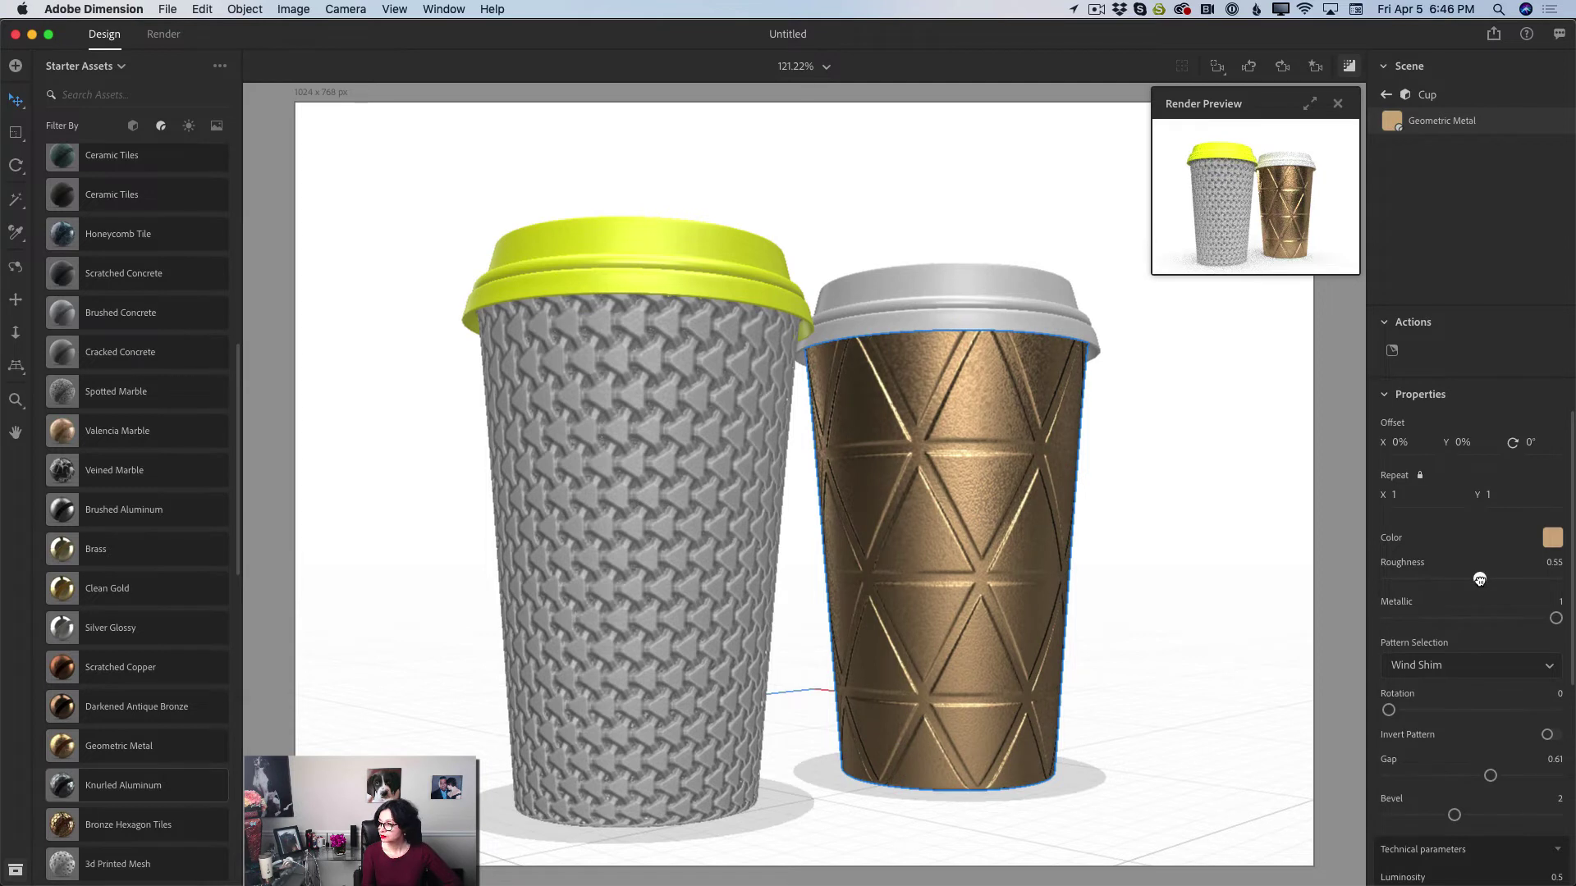
# Set the Geometric Metal material's Gap to 0.92 and Bevel to 3.03
pyautogui.moveTo(1572, 531); pyautogui.dragTo(1571, 682)
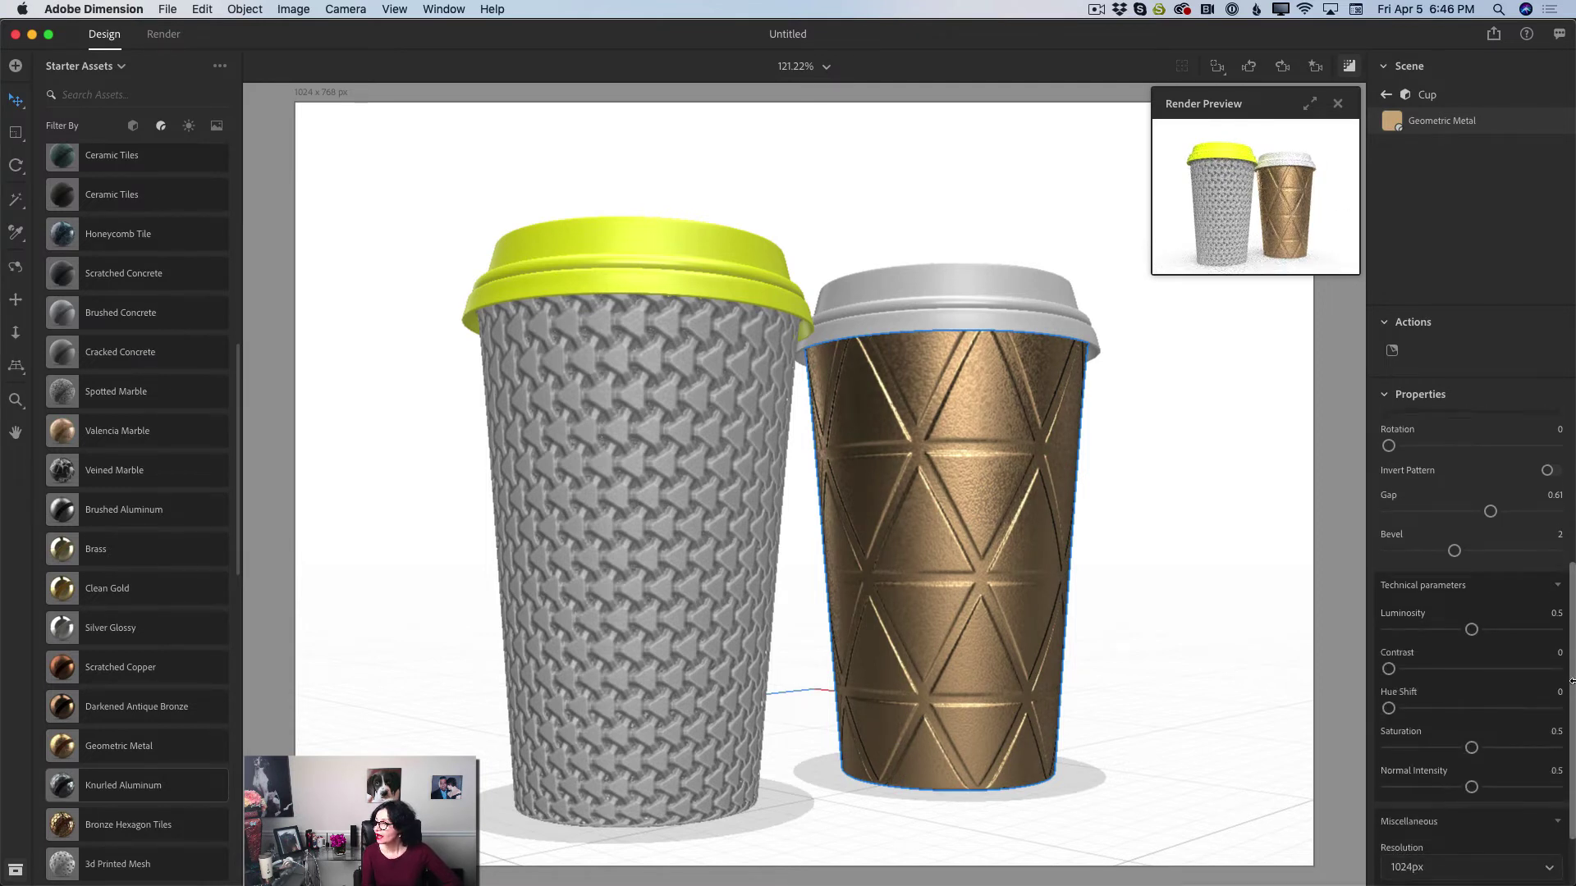
pyautogui.scroll(1, 1501, 544)
pyautogui.moveTo(1490, 532); pyautogui.dragTo(1543, 529)
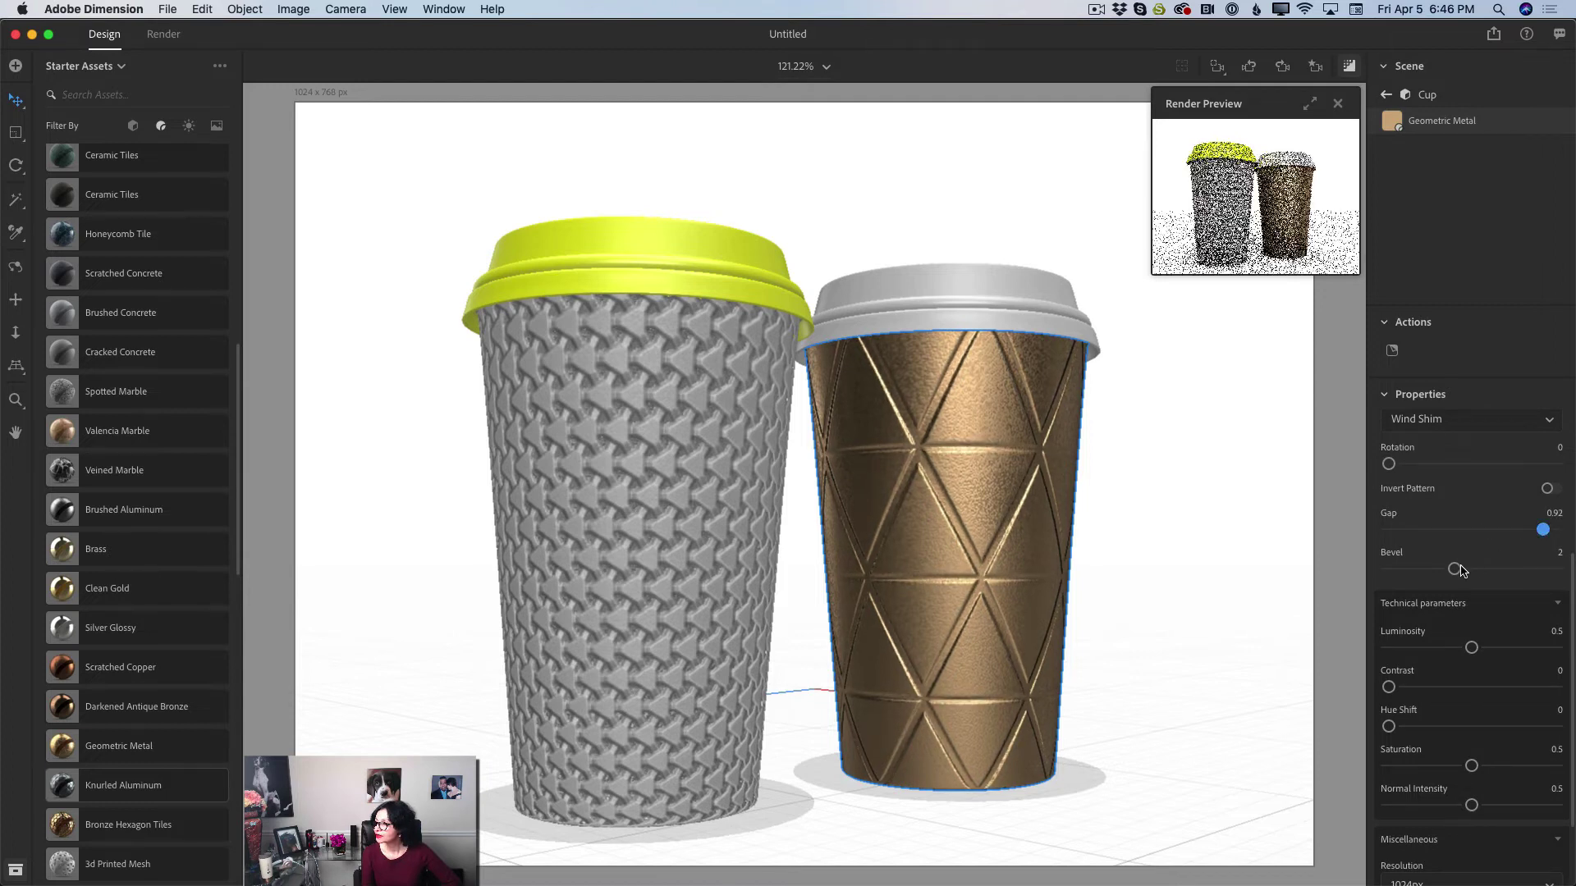
pyautogui.moveTo(1455, 568); pyautogui.dragTo(1489, 568)
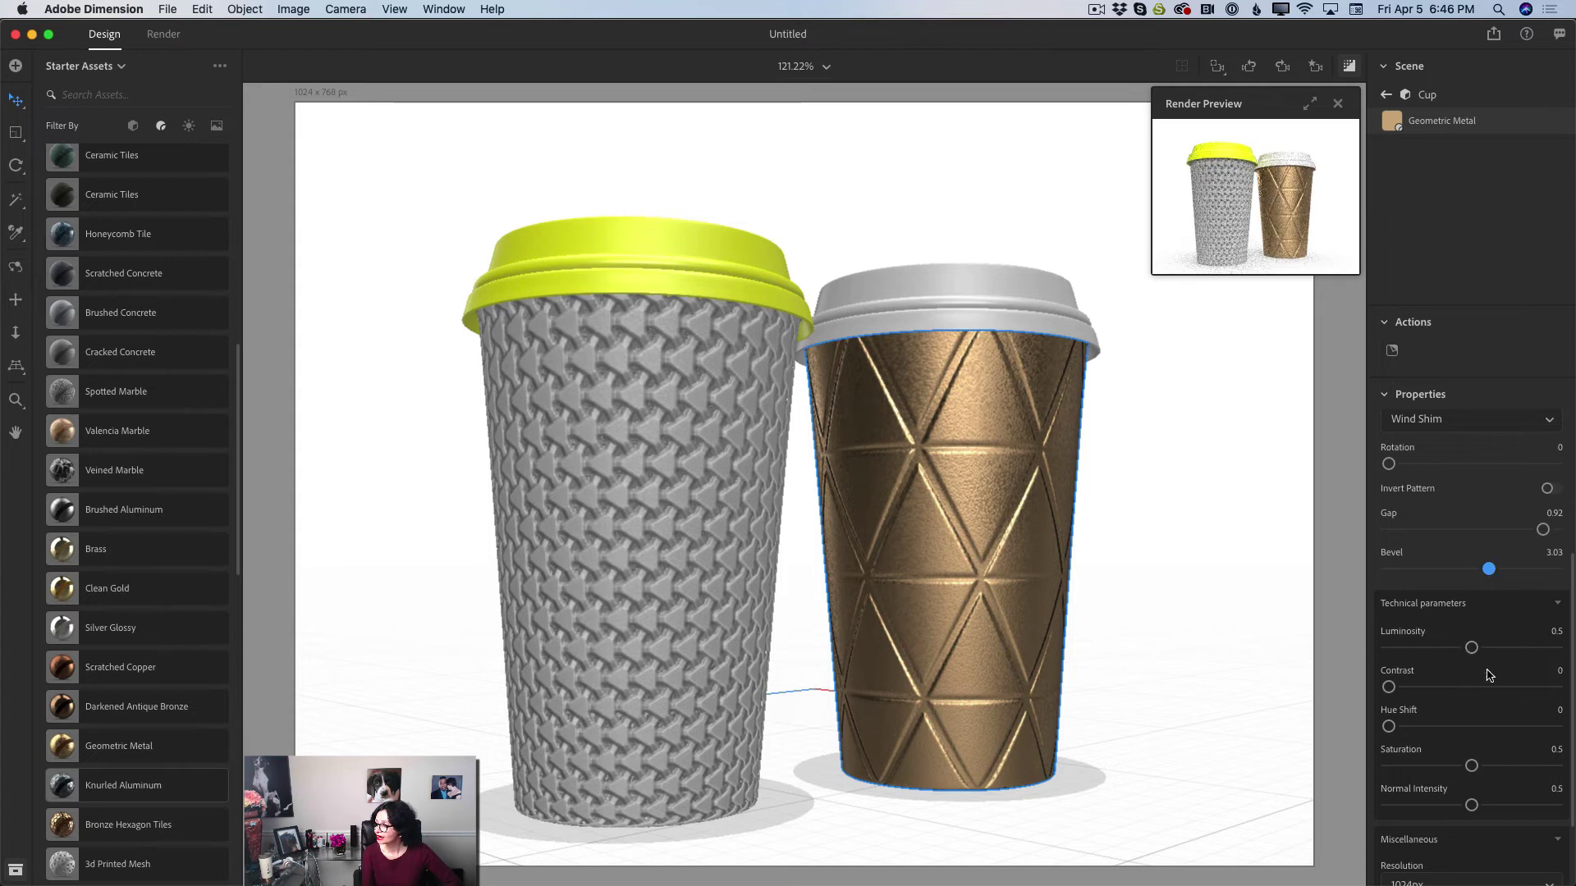
# Randomize the Geometric Metal material's random seed twice and return to the scene's object list
pyautogui.scroll(-3, 1526, 656)
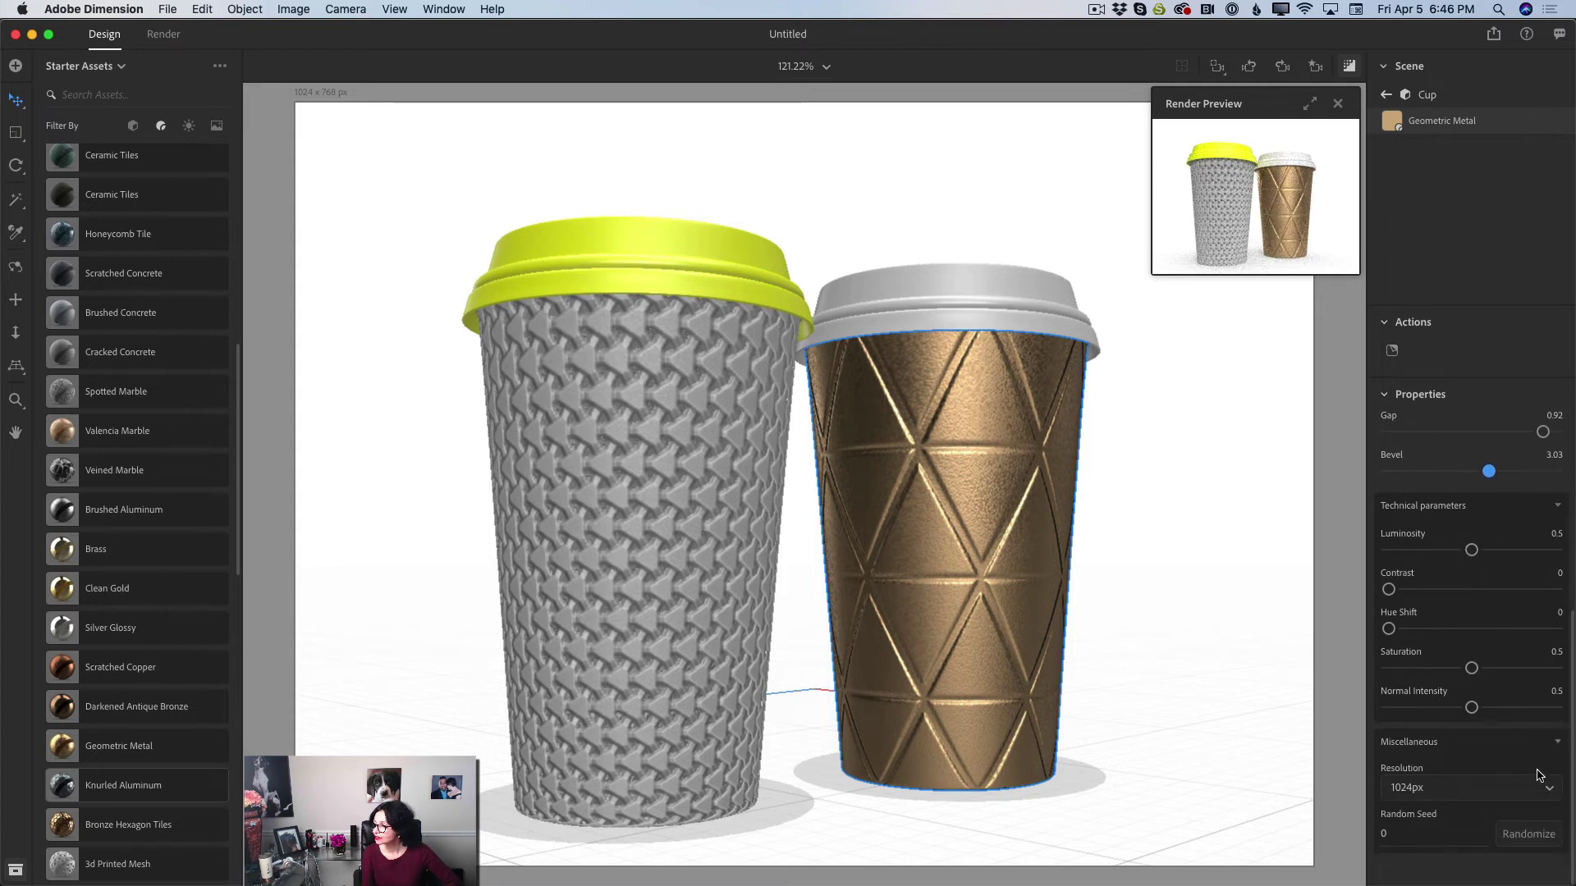
pyautogui.click(1523, 836)
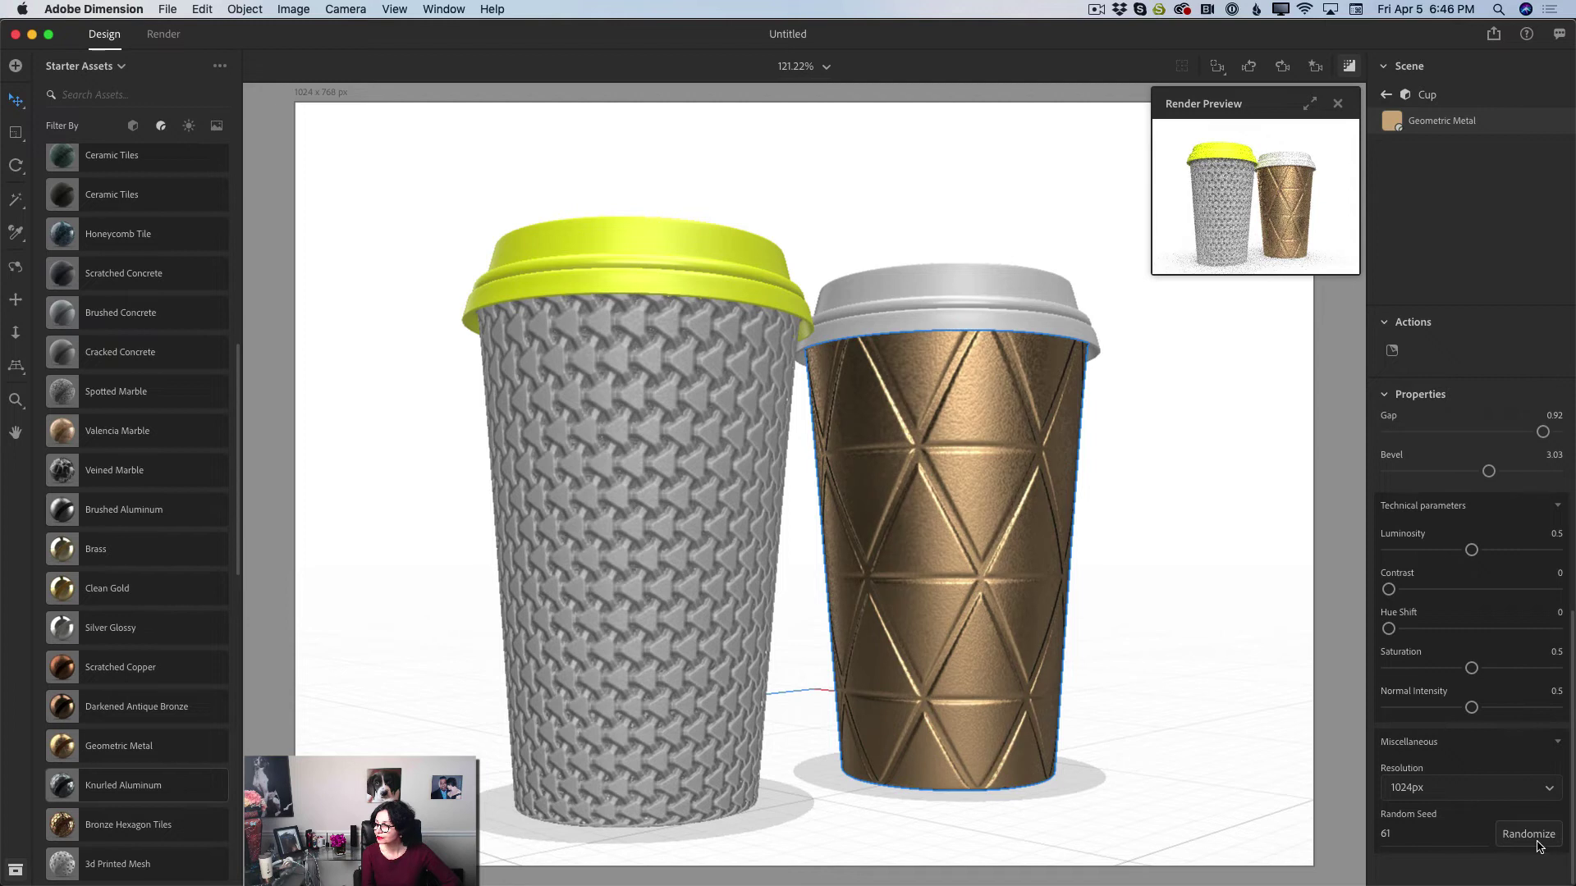
pyautogui.click(1531, 835)
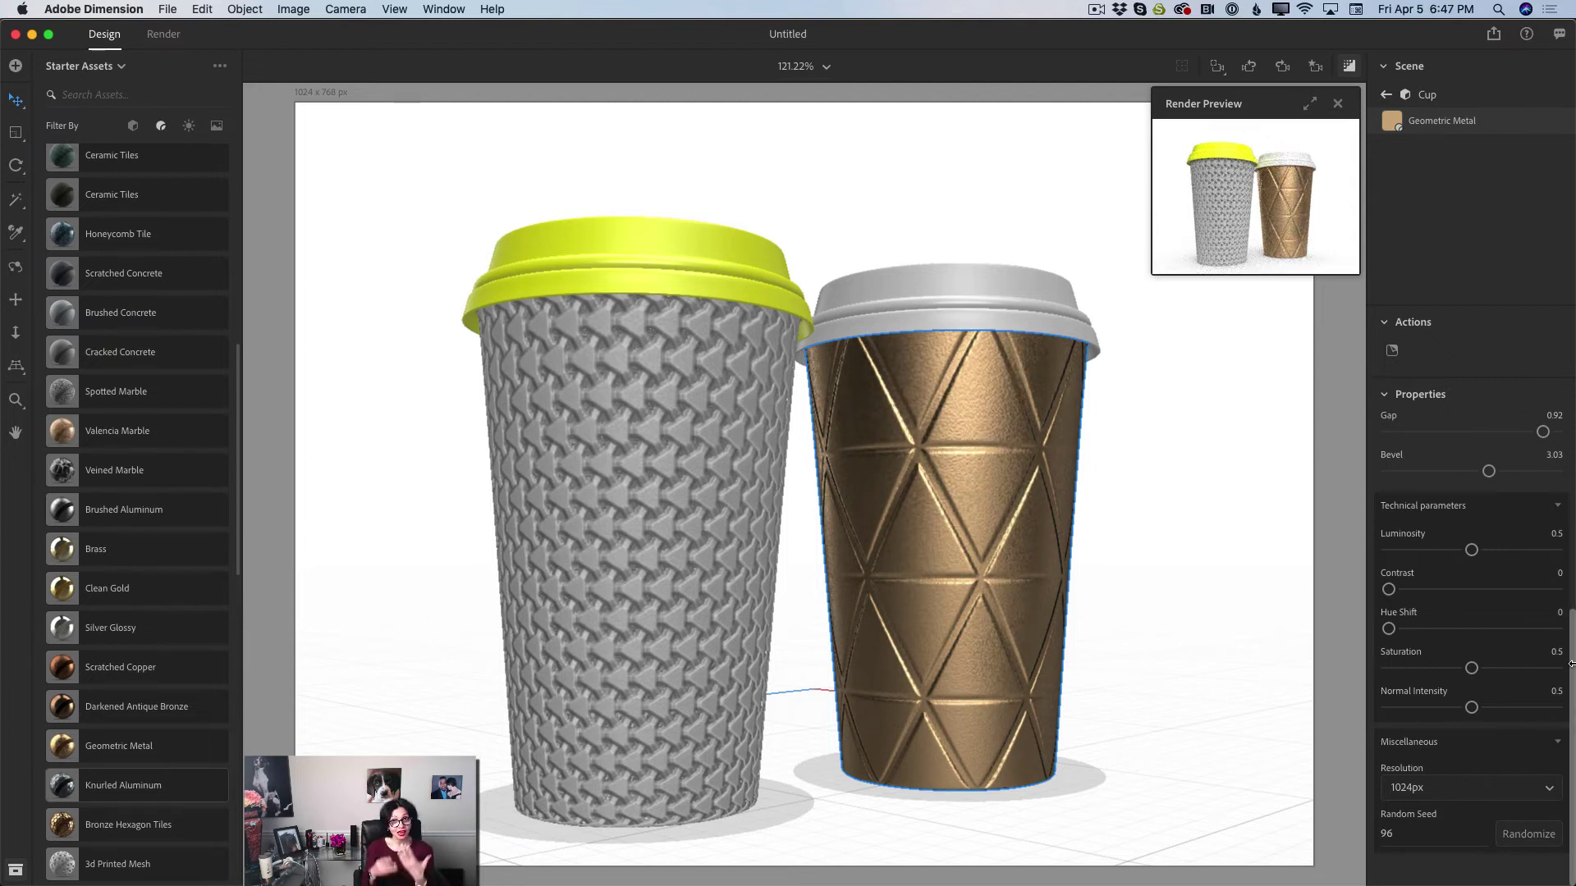
pyautogui.click(1390, 96)
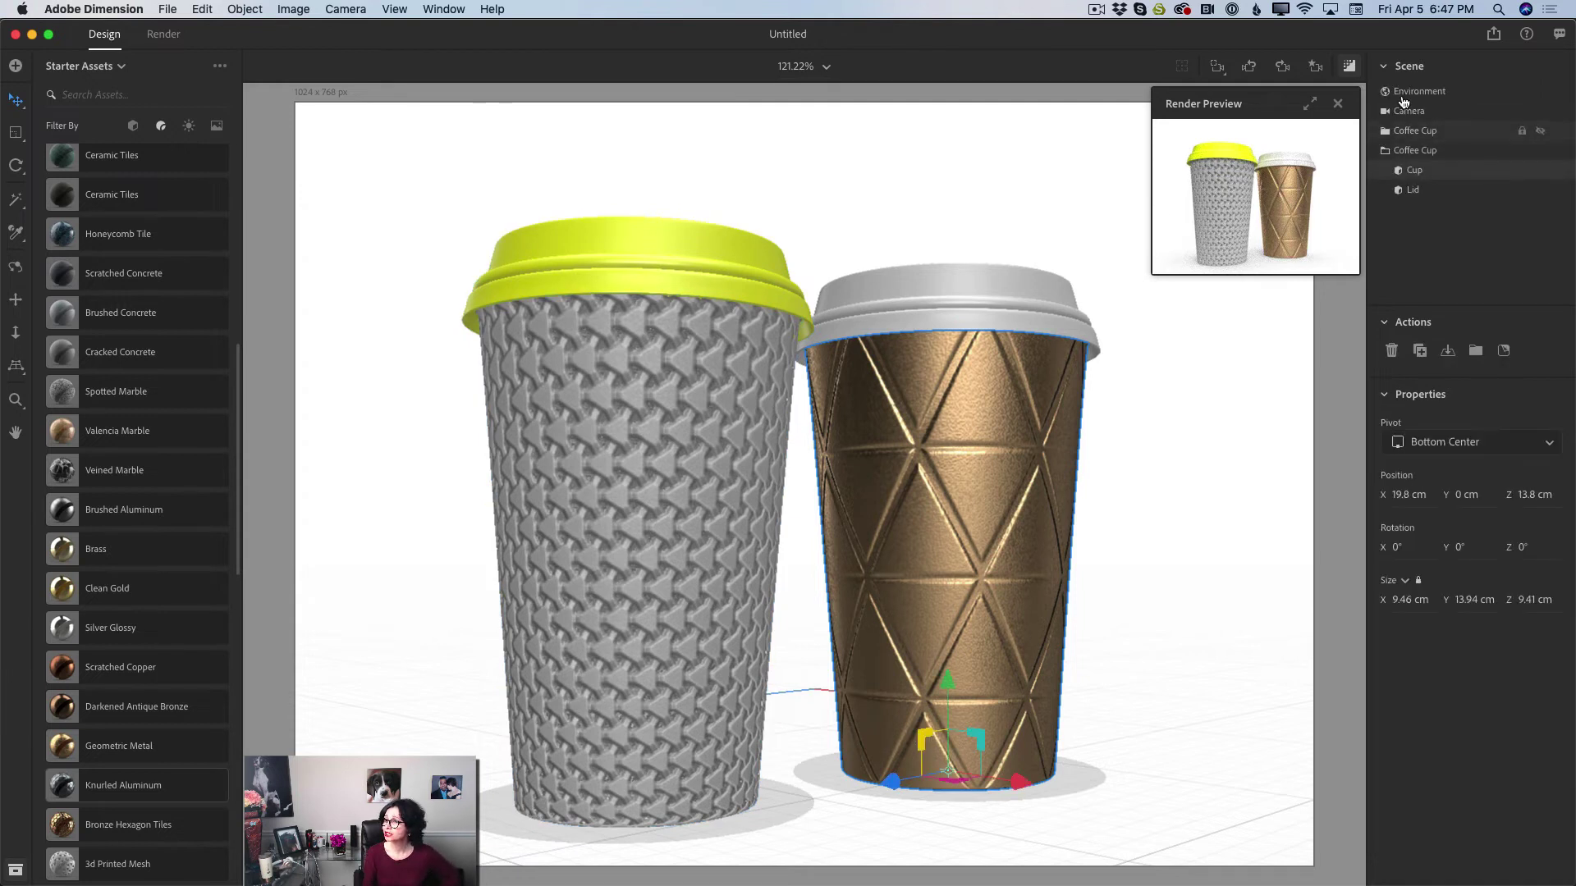
# Apply the Plastic starter material to the rear cup's lid
pyautogui.click(1423, 191)
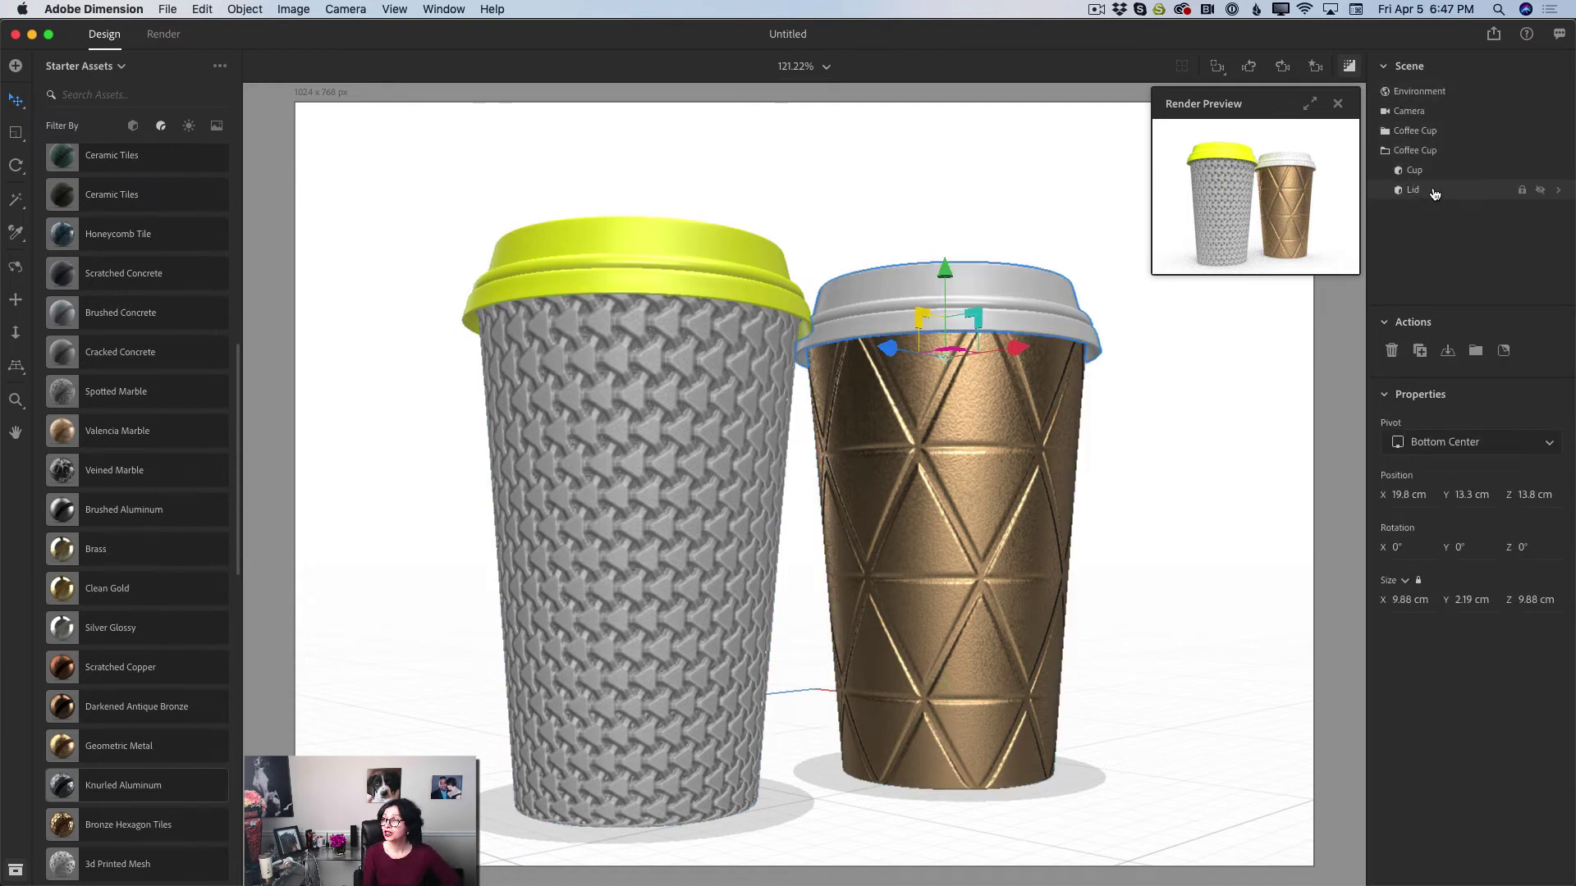
pyautogui.moveTo(239, 364); pyautogui.dragTo(247, 190)
pyautogui.scroll(1, 170, 362)
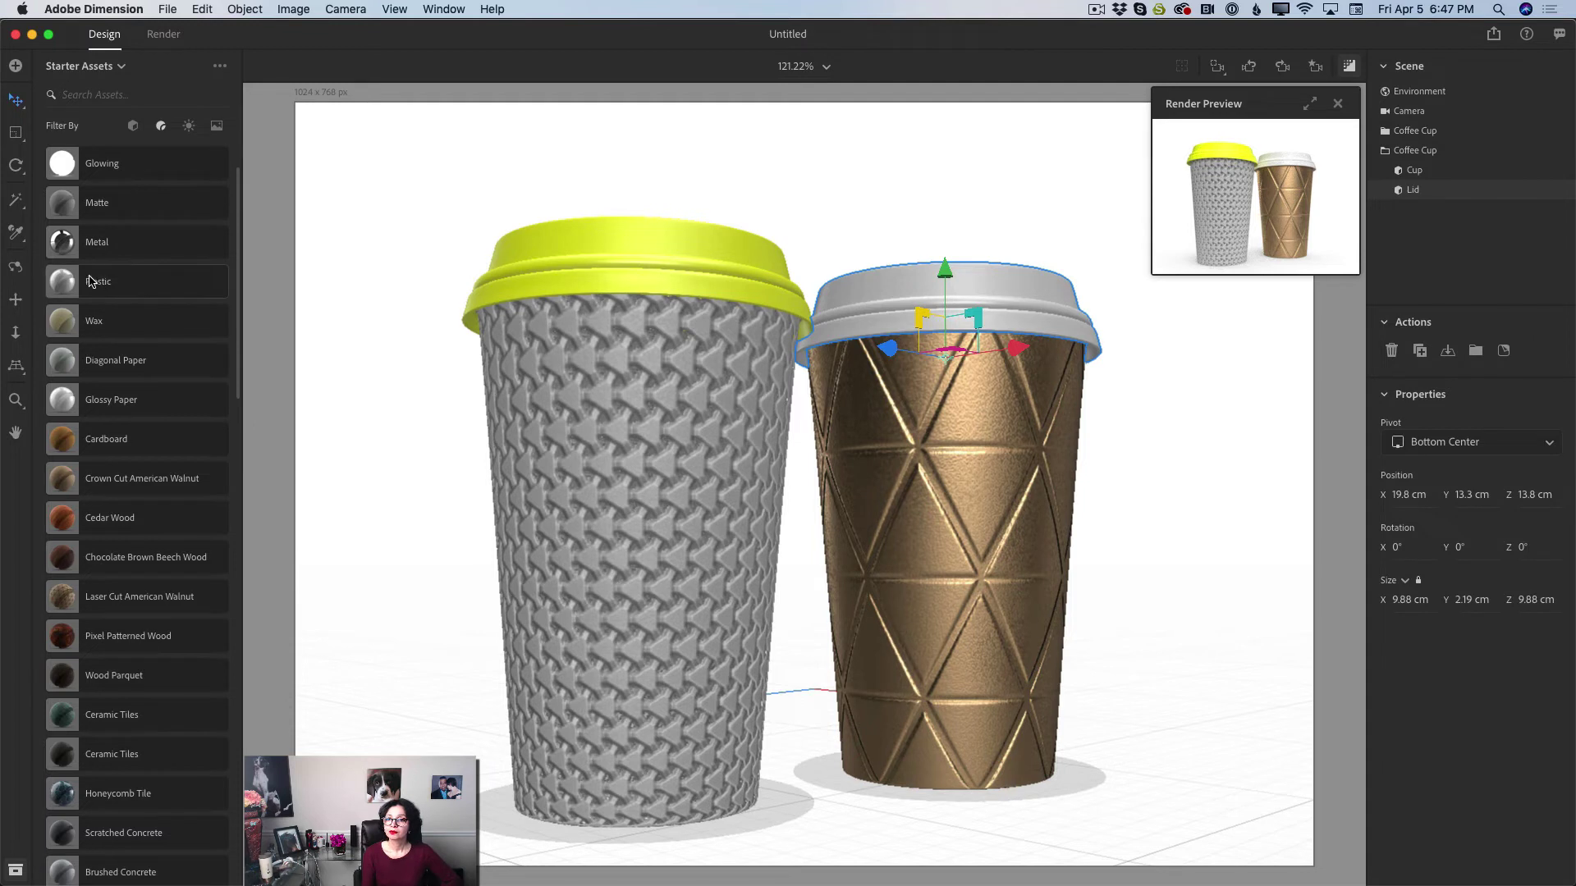
pyautogui.click(112, 286)
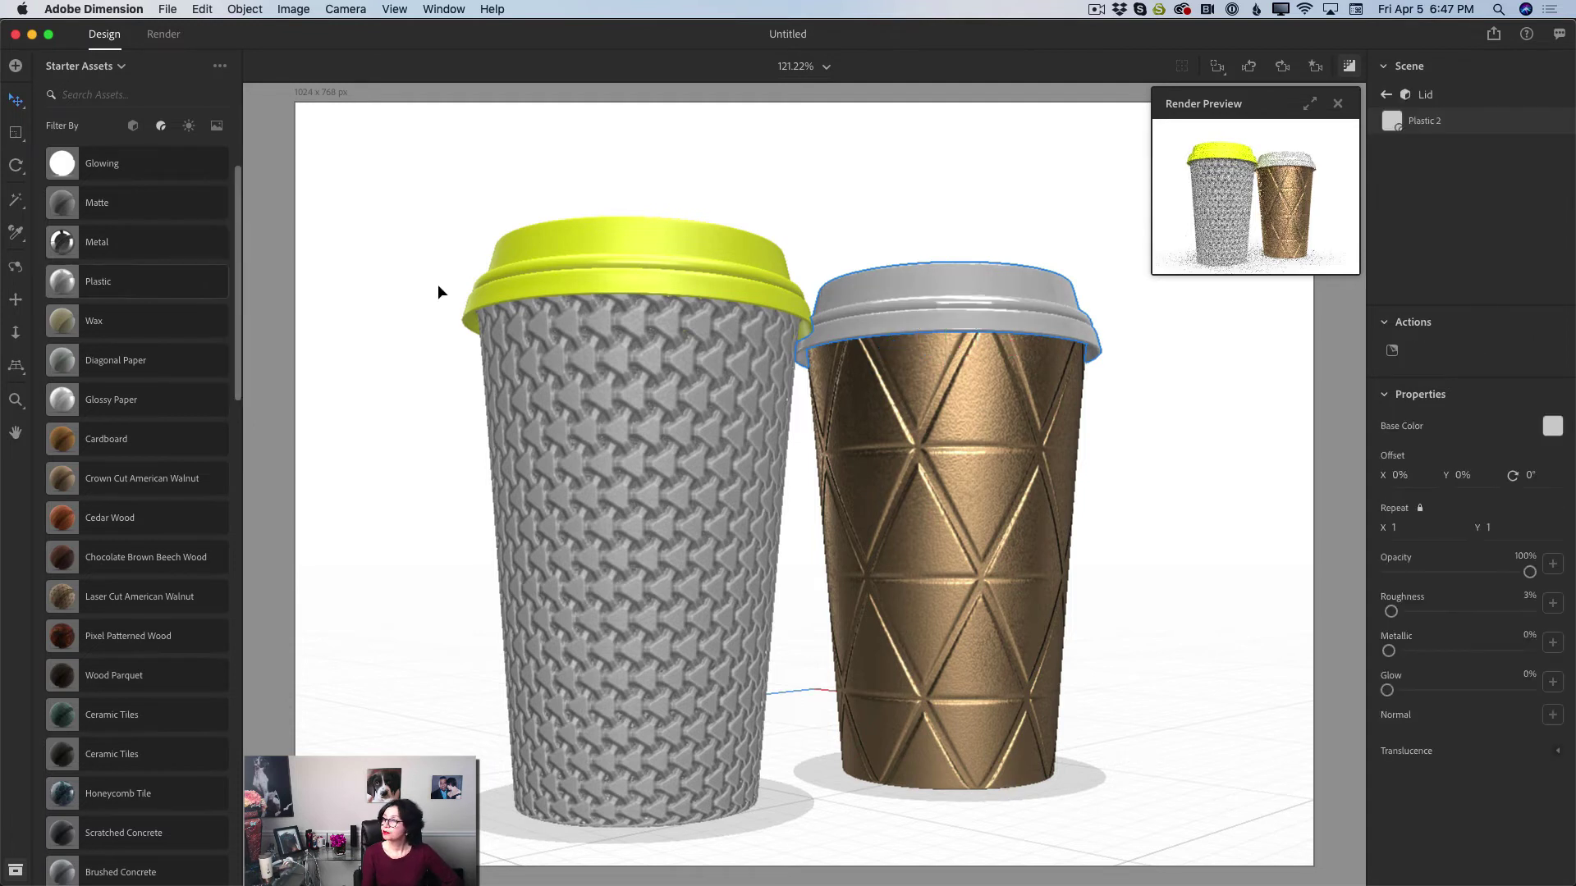
# Set the rear lid's plastic Roughness to 19% and its base color to brown RGB 117, 80, 5, and return to the scene's object list
pyautogui.moveTo(1401, 609); pyautogui.dragTo(1417, 610)
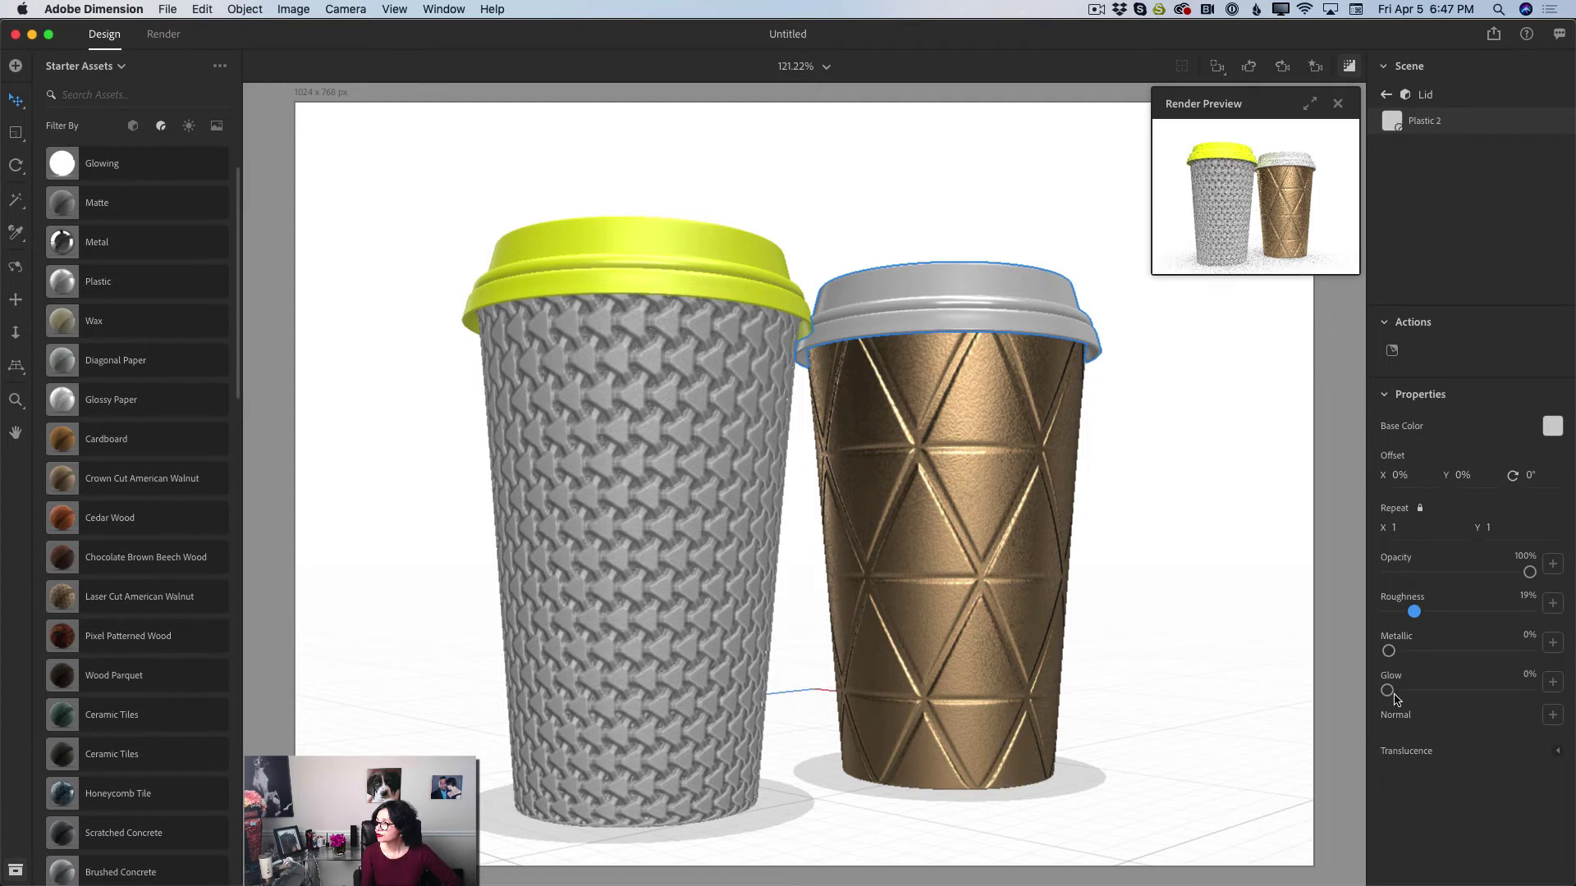
pyautogui.click(1552, 429)
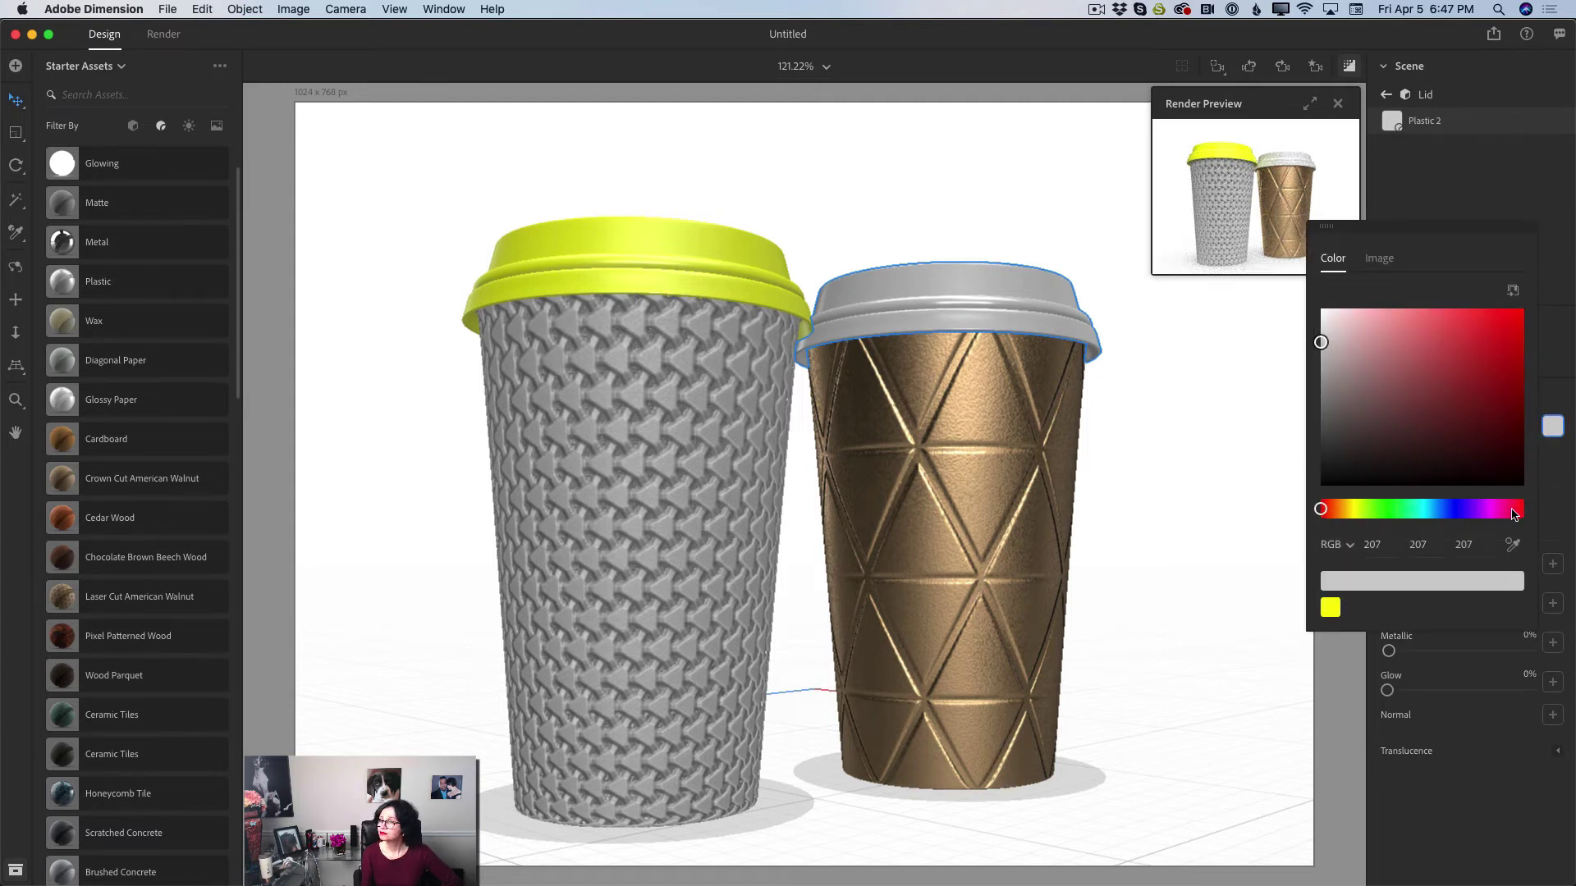
pyautogui.click(1349, 510)
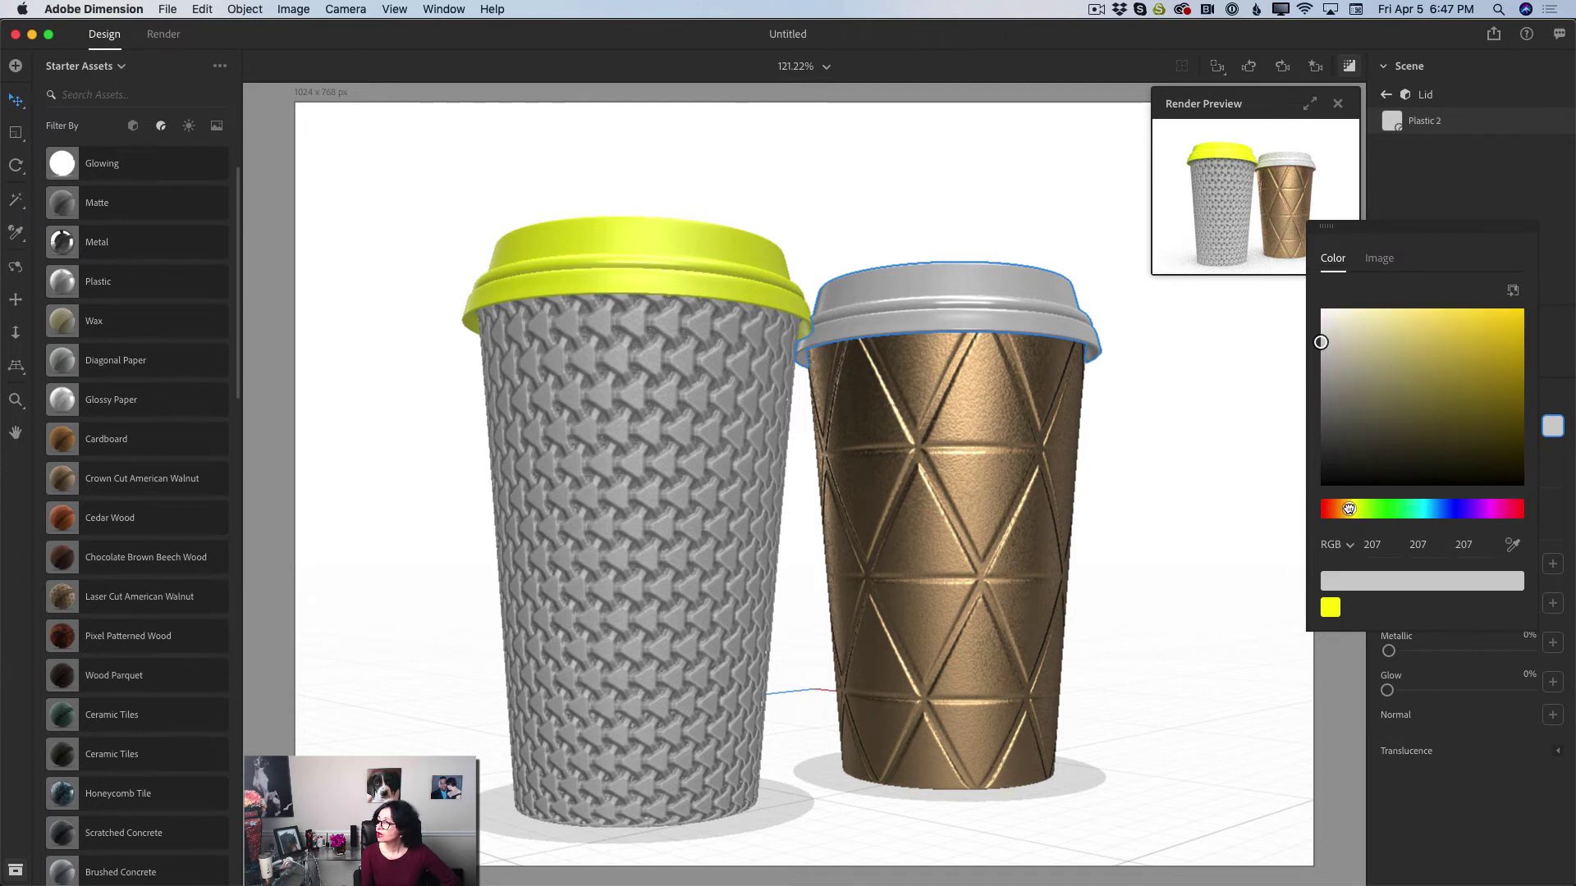
pyautogui.moveTo(1347, 510); pyautogui.dragTo(1342, 510)
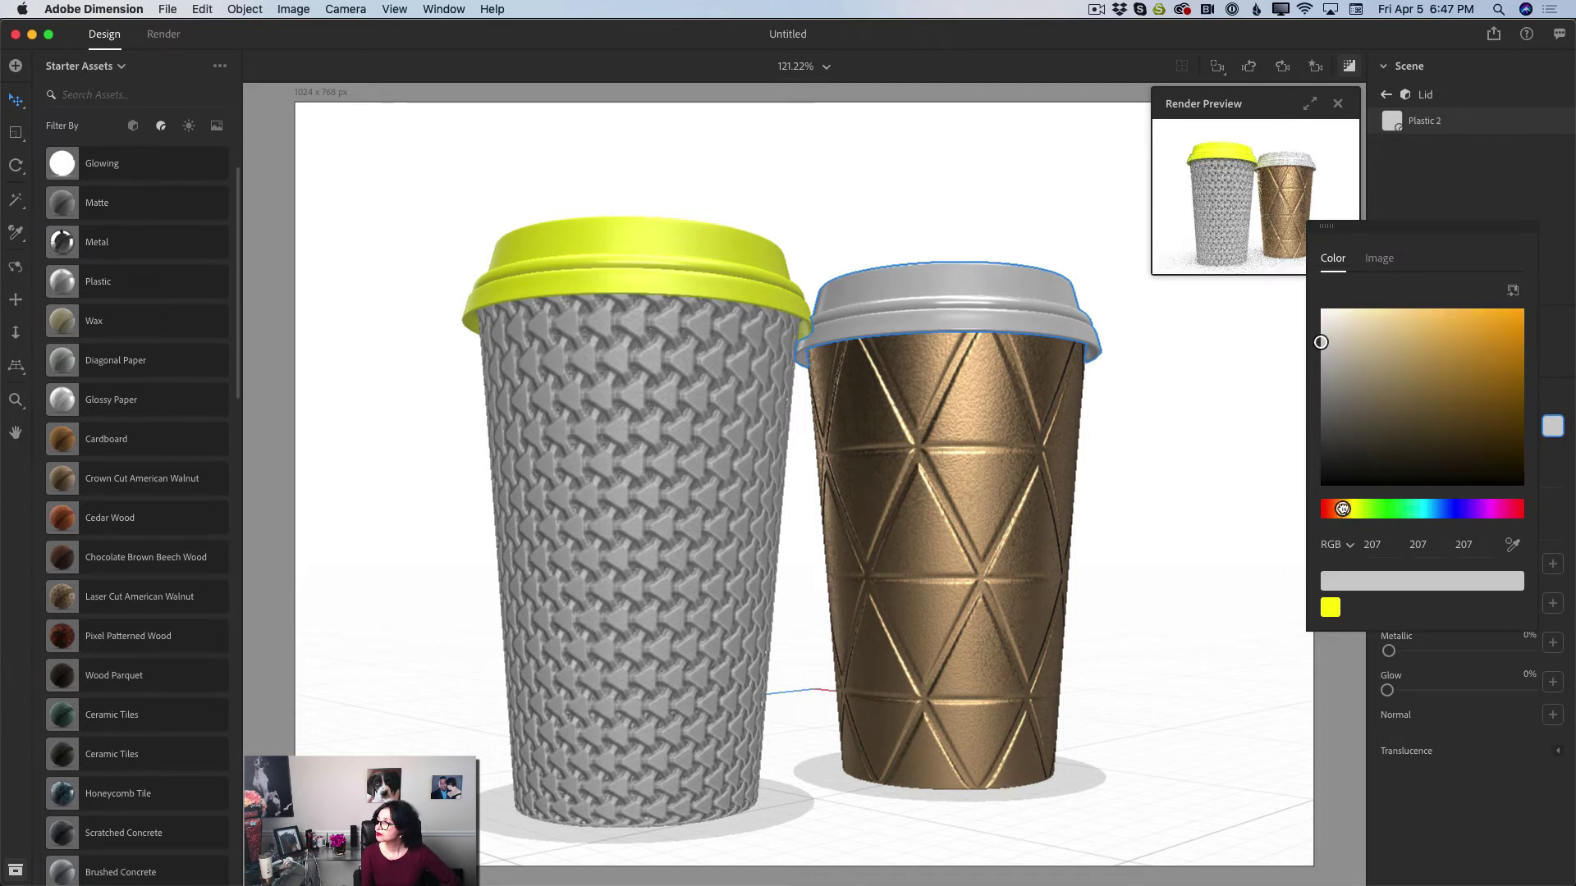
pyautogui.moveTo(1321, 342); pyautogui.dragTo(1516, 404)
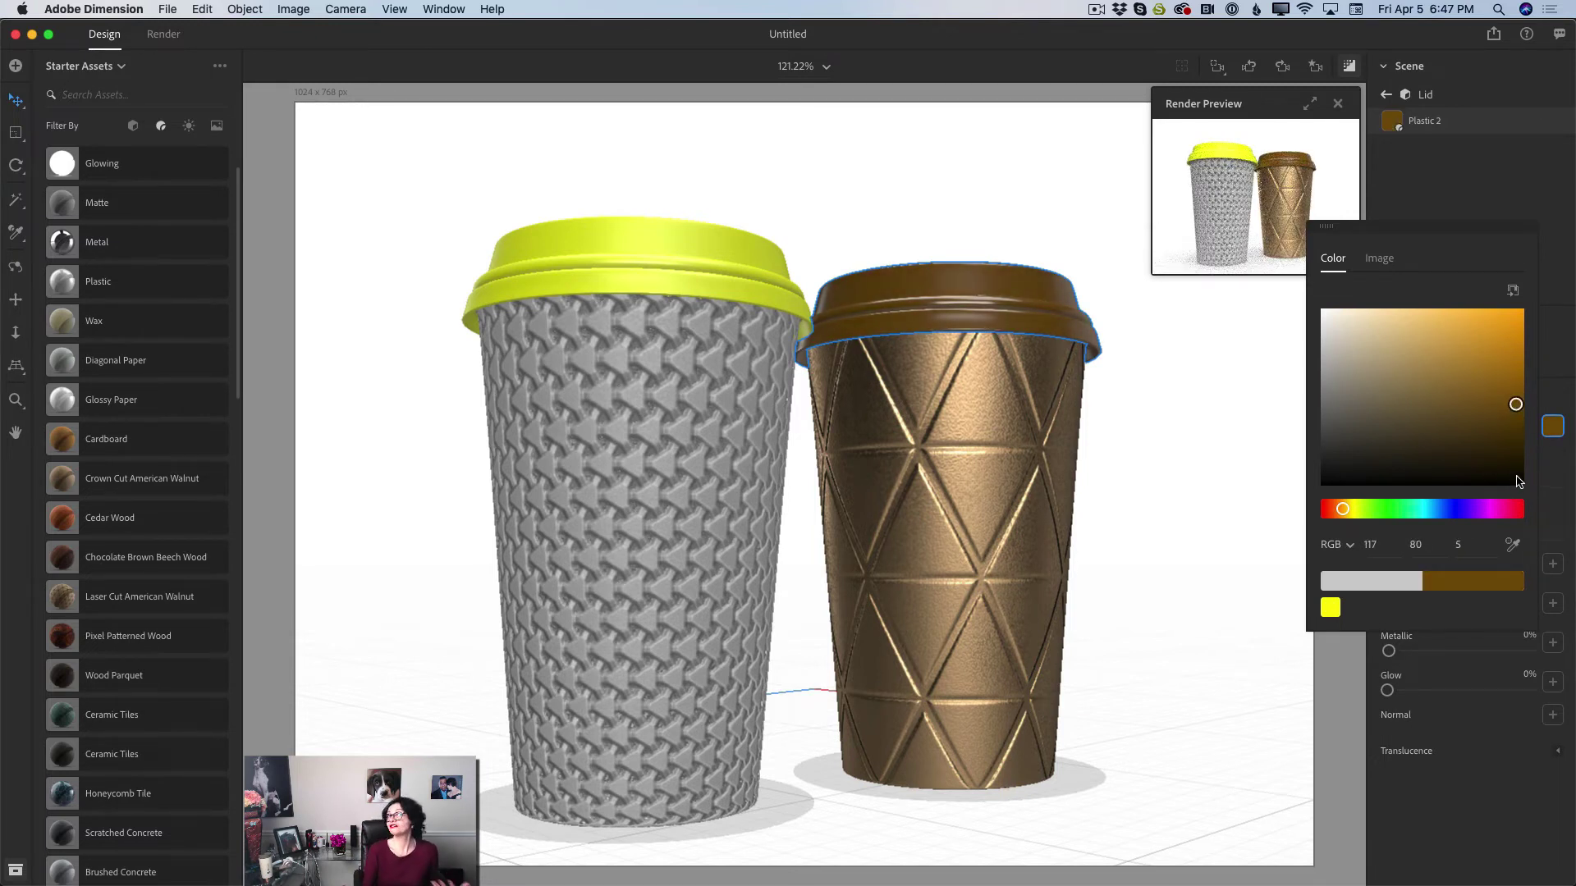
pyautogui.click(1385, 94)
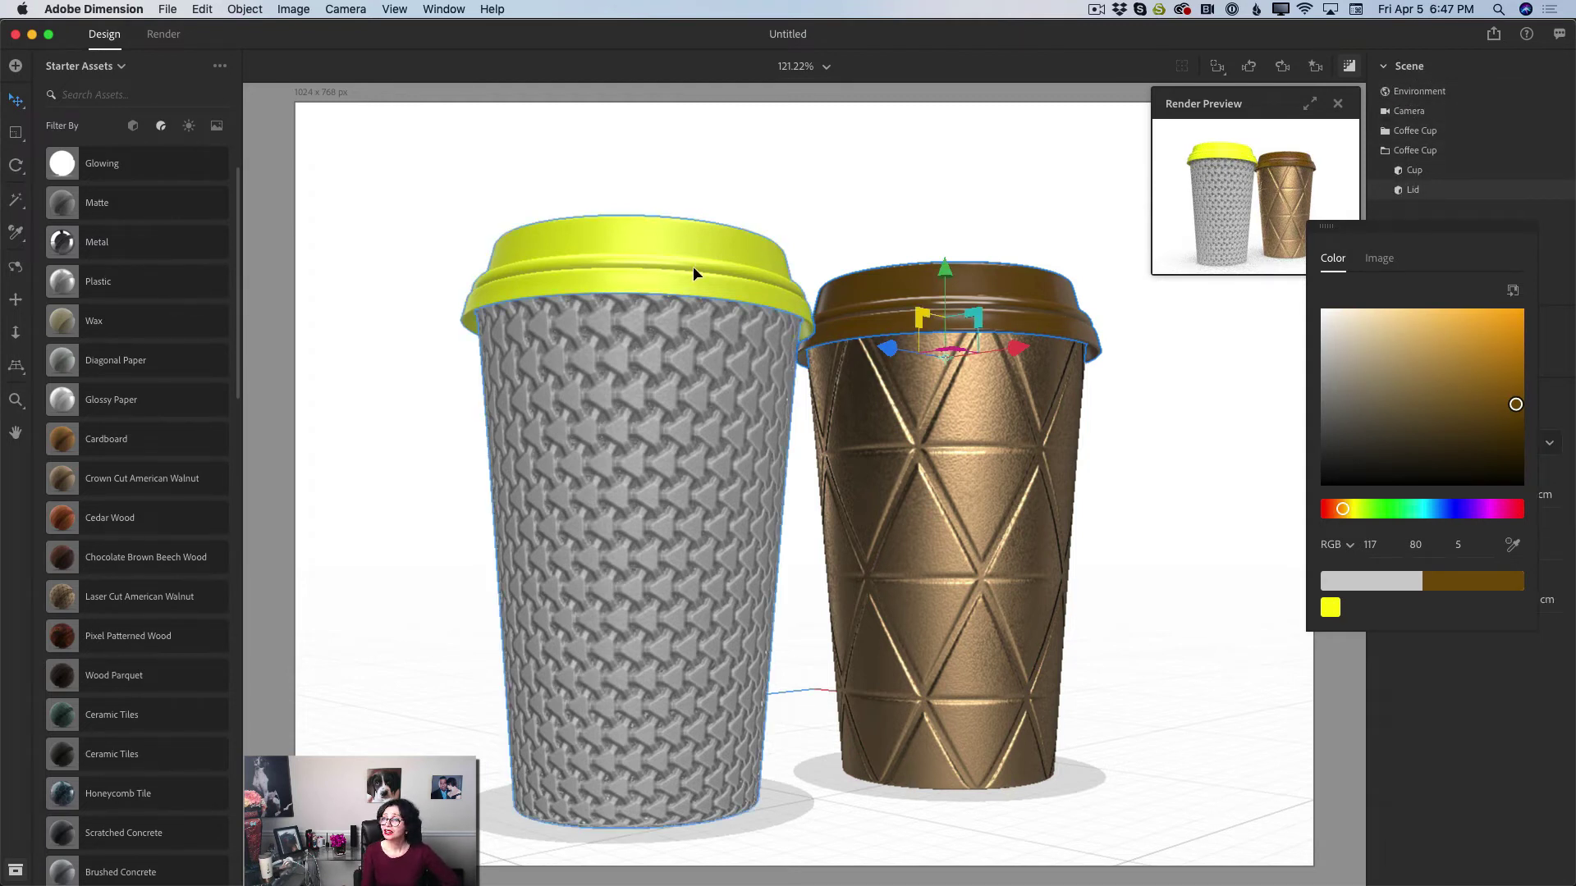
# Place the Brand Logo graphic on the front cup's lid and stretch the decal to a scale of about 13.4% by 12.5%
pyautogui.click(668, 263)
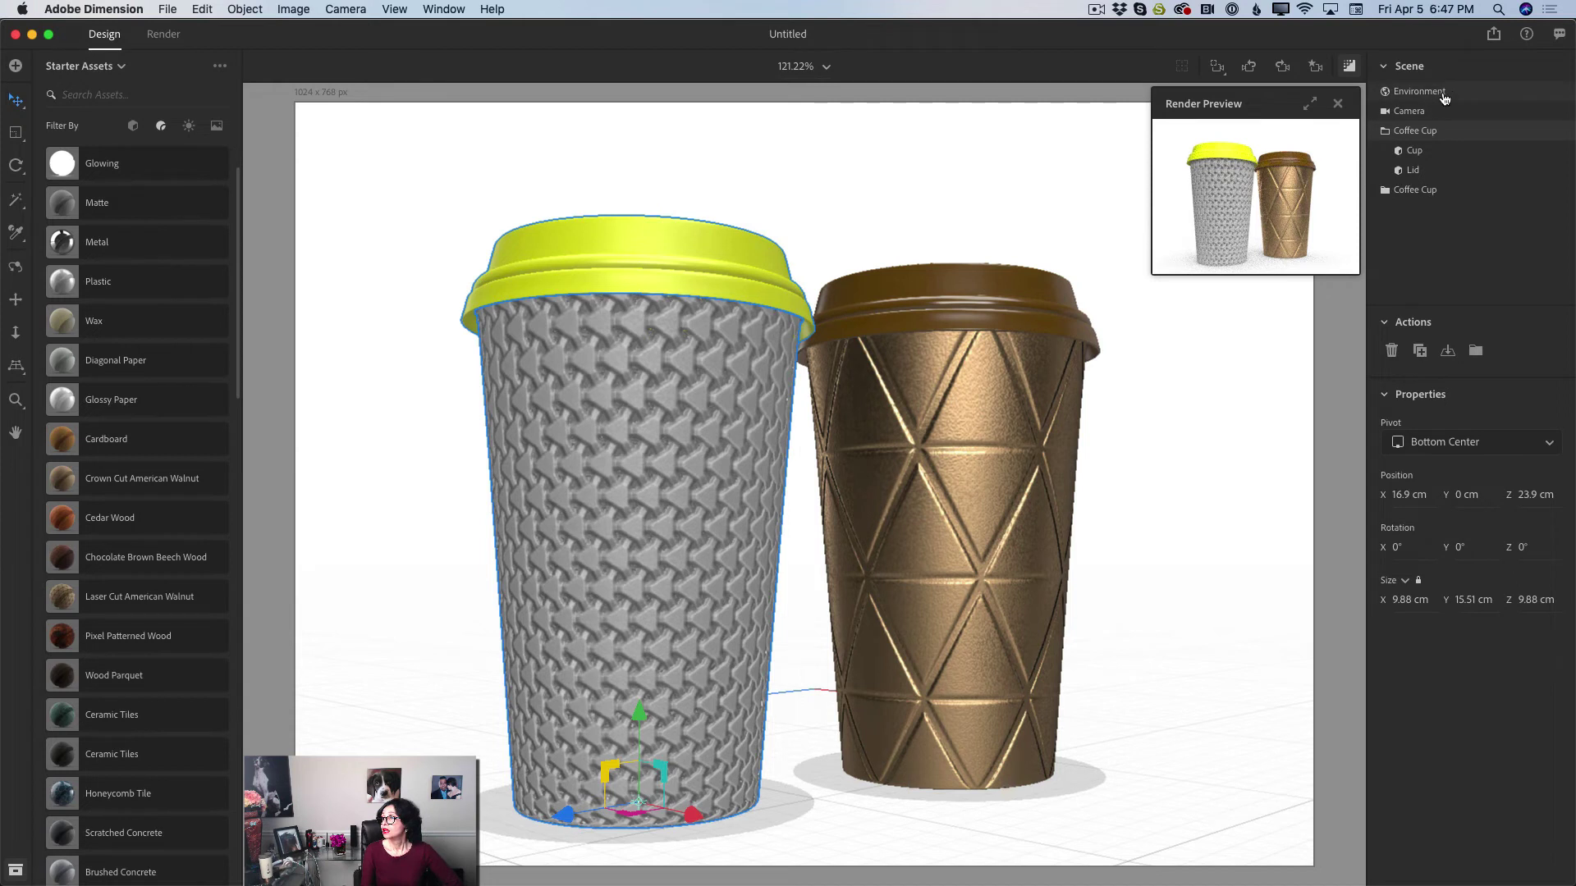
pyautogui.click(1427, 174)
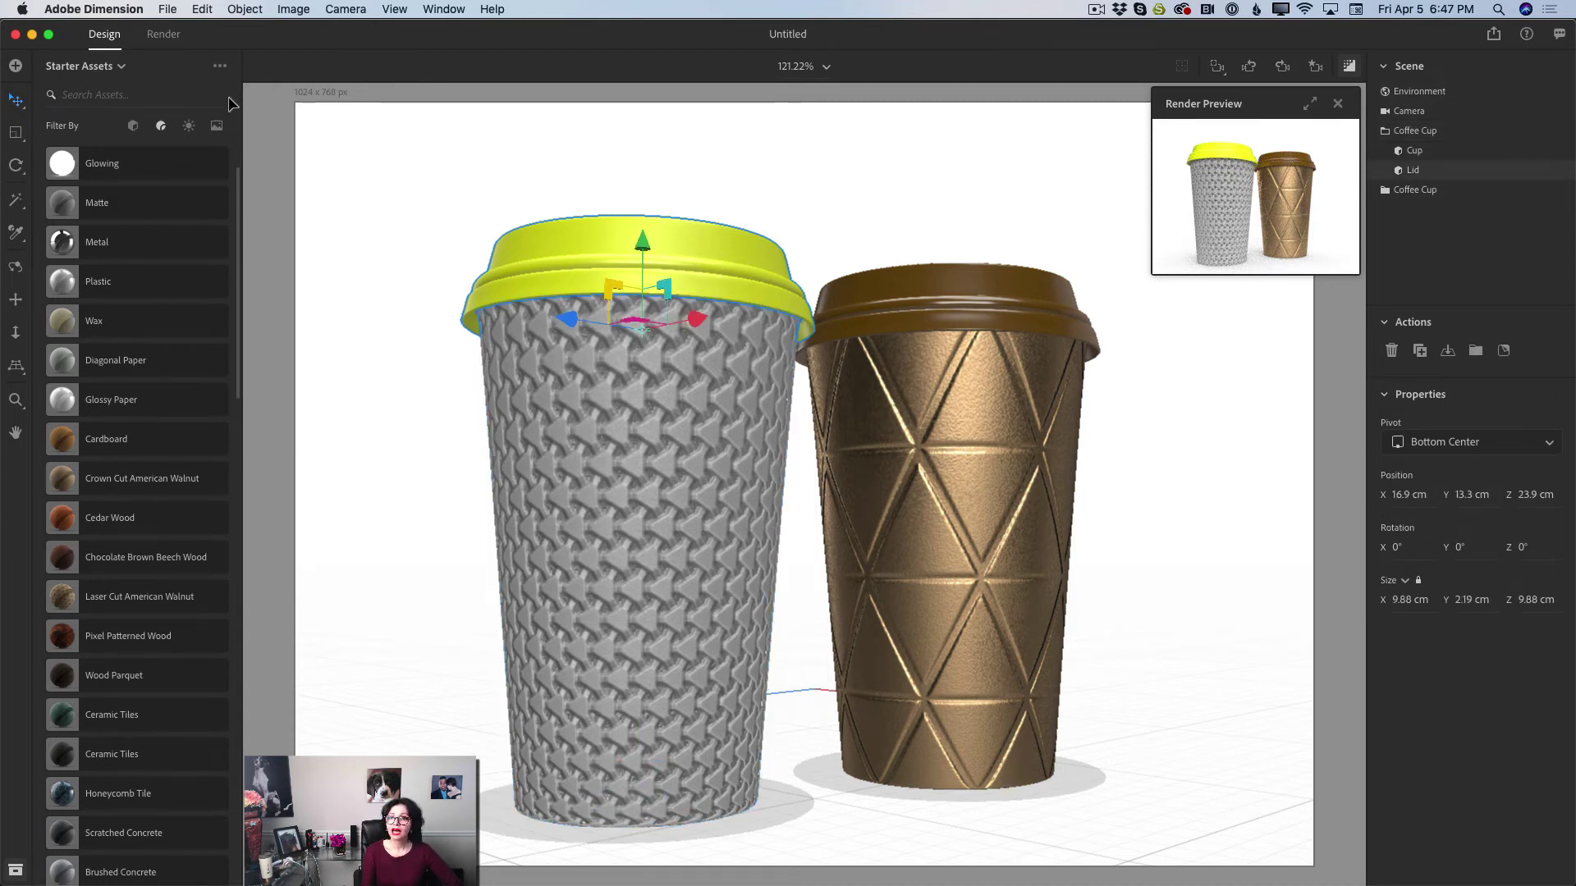
pyautogui.click(216, 125)
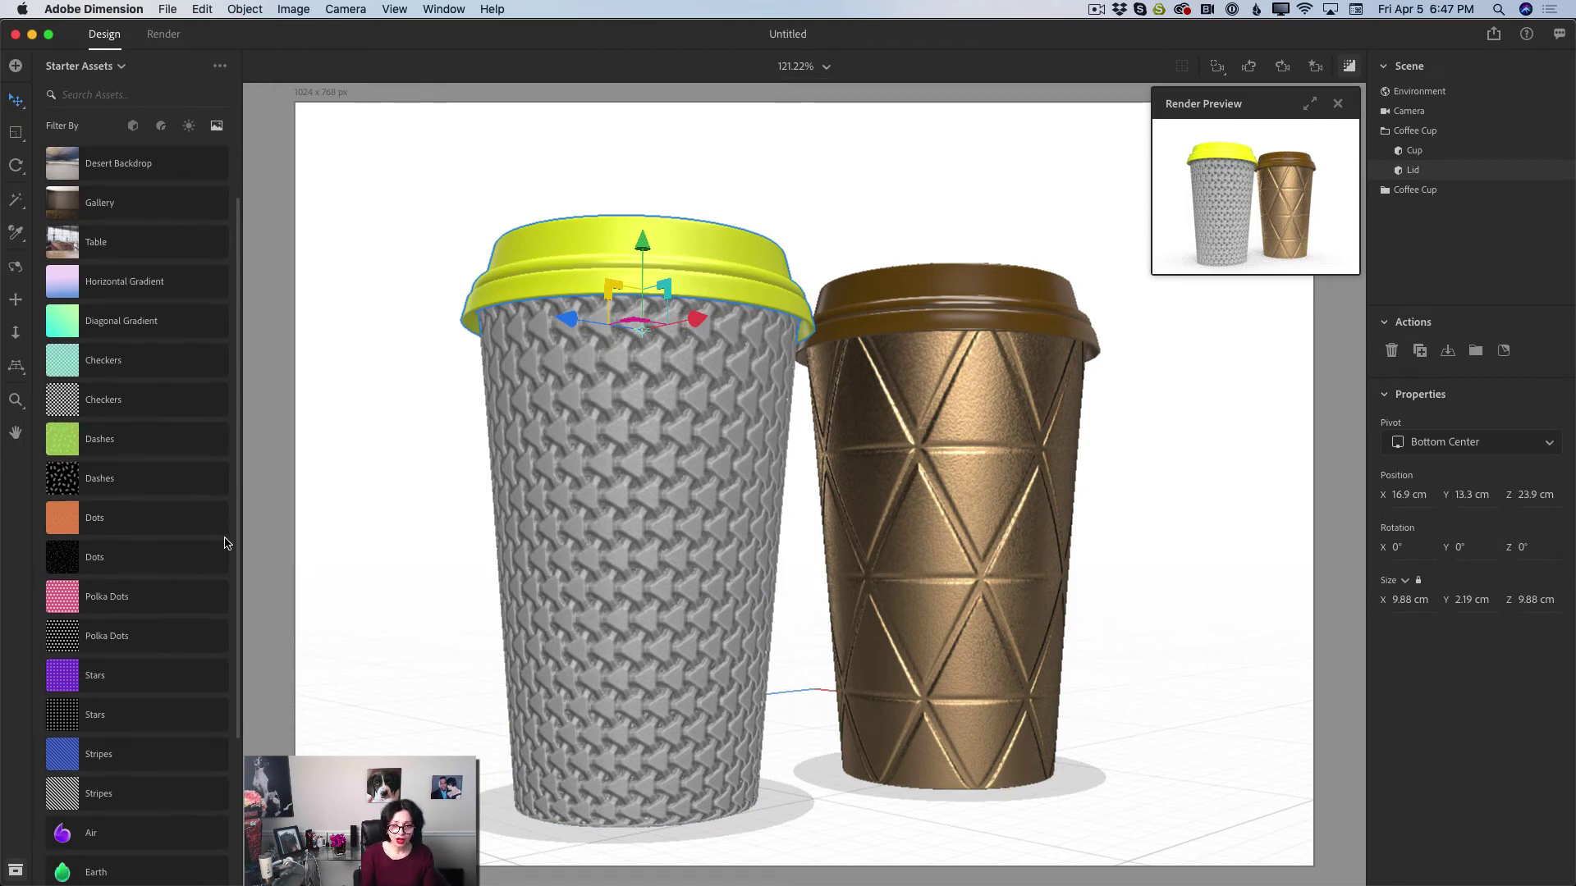
pyautogui.moveTo(238, 545); pyautogui.dragTo(242, 675)
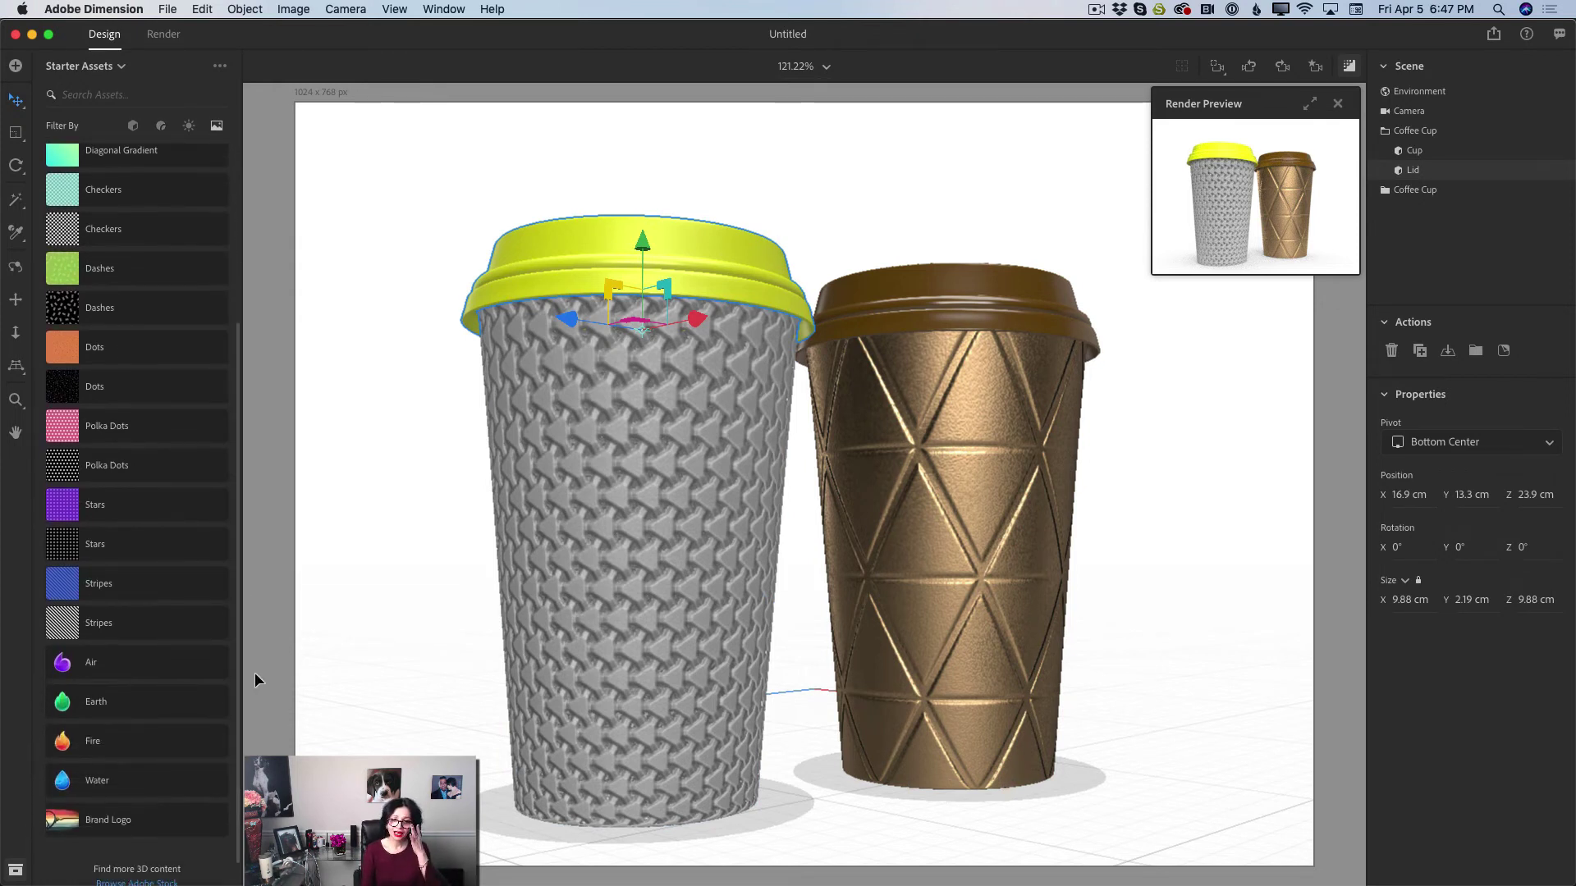
pyautogui.moveTo(119, 823); pyautogui.dragTo(649, 277)
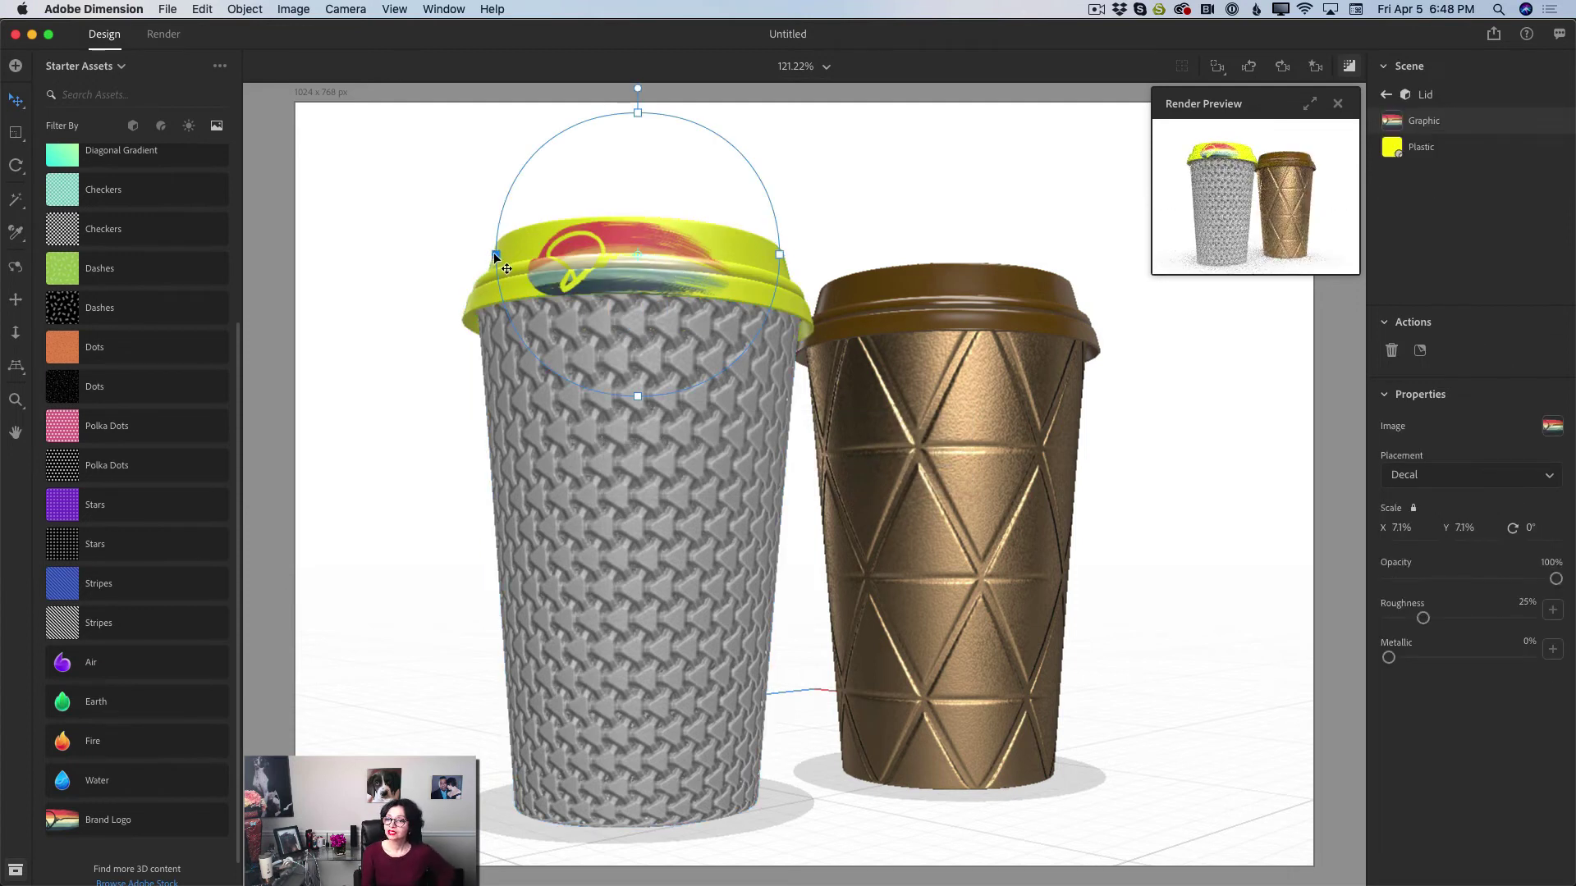
pyautogui.moveTo(494, 253); pyautogui.dragTo(434, 261)
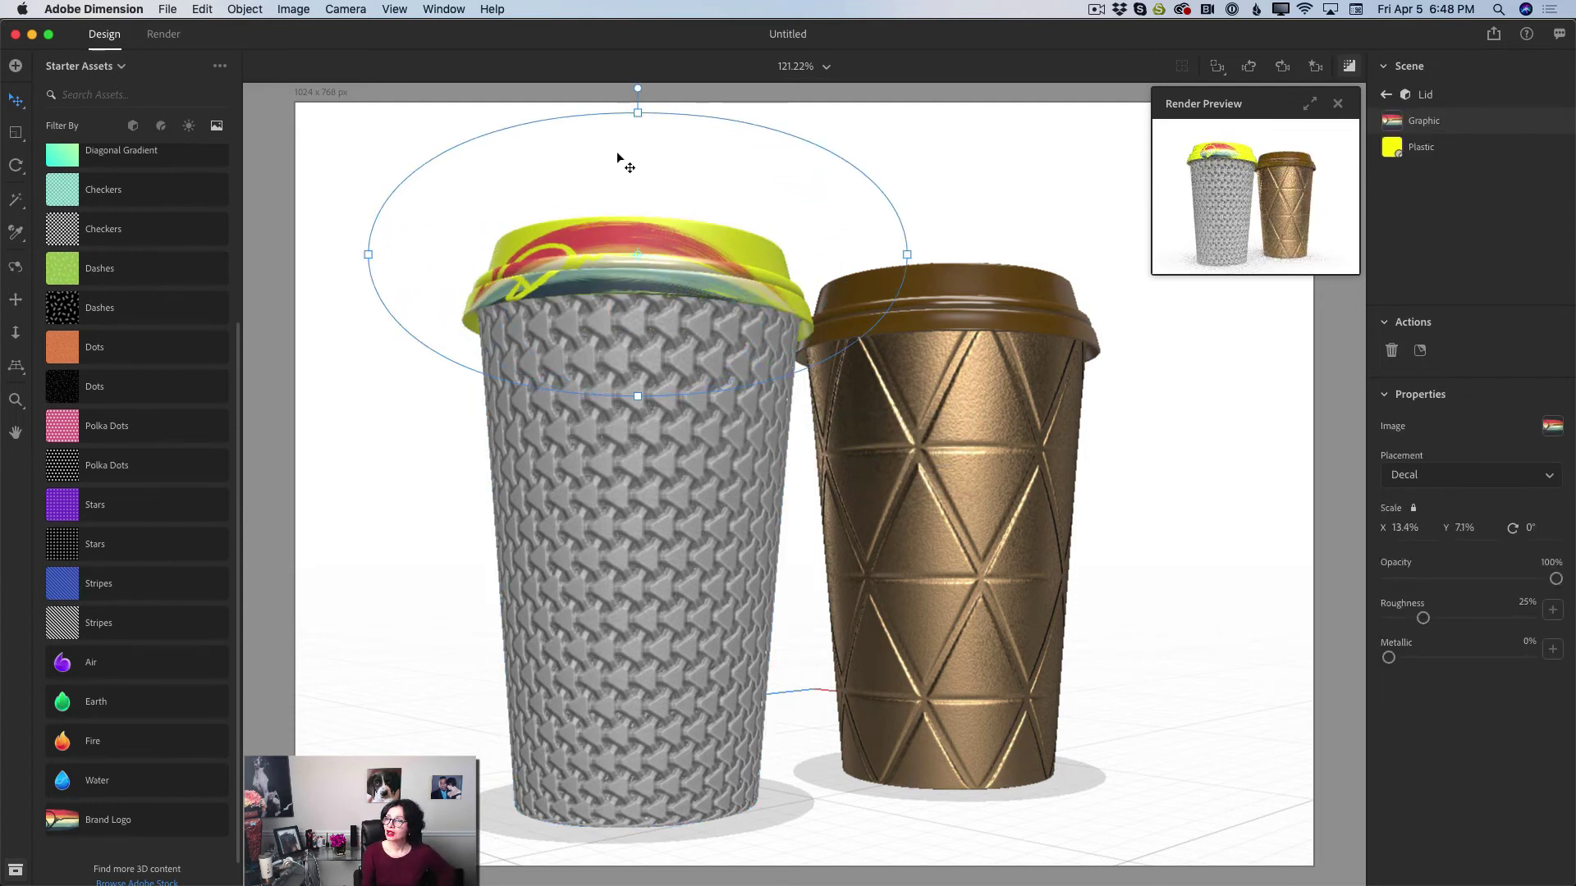
pyautogui.moveTo(637, 116); pyautogui.dragTo(663, 6)
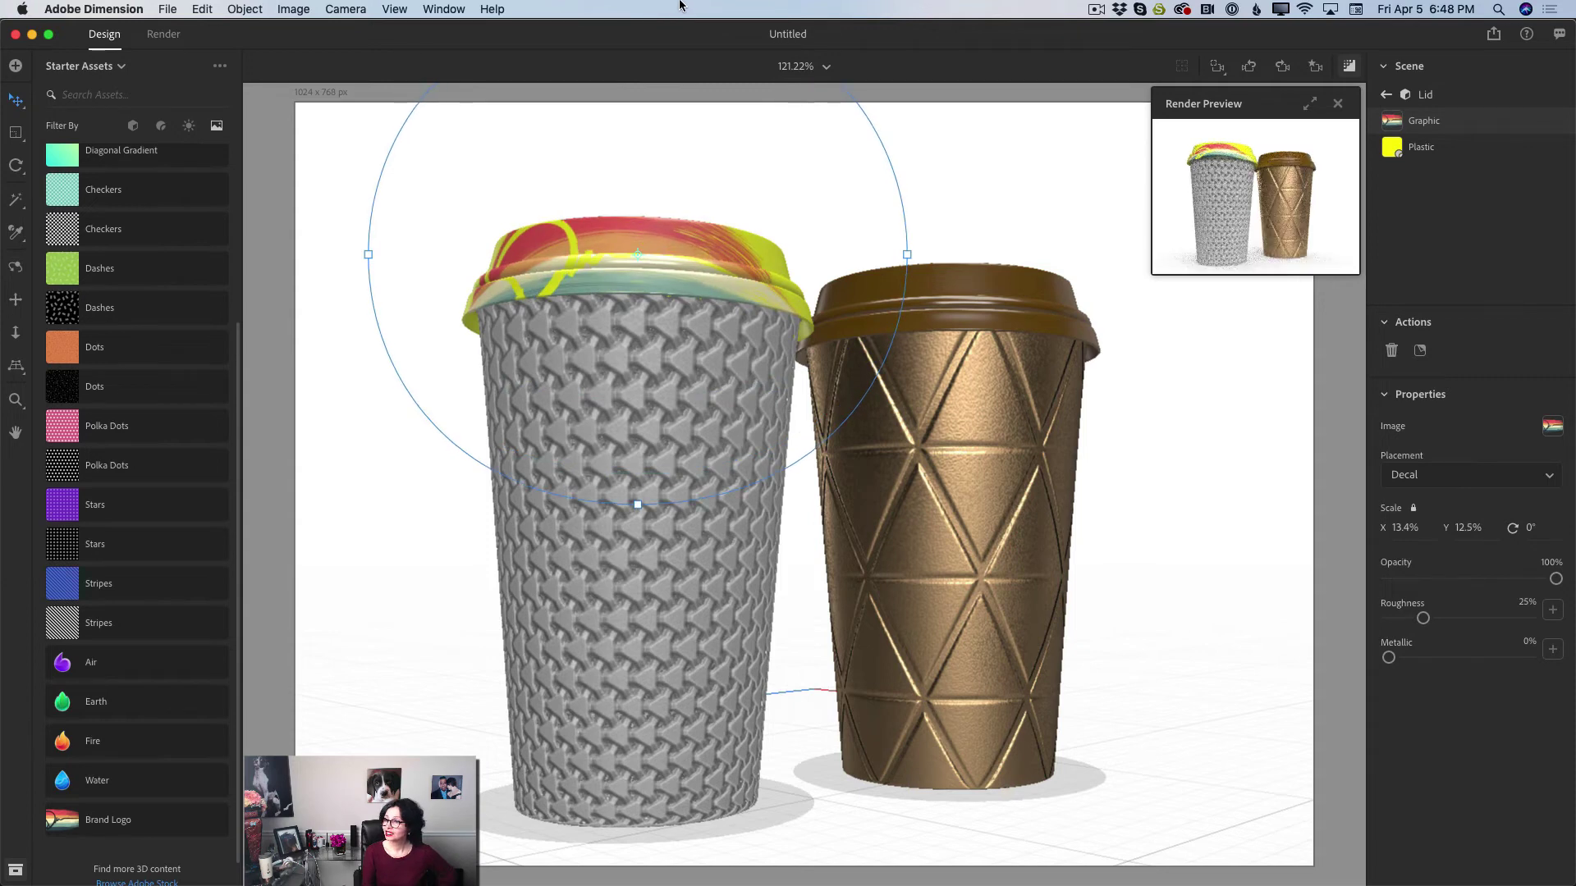
# Change the lid graphic's placement to Fill and rotate it to about 37° with an X repeat of 1.1
pyautogui.click(1432, 476)
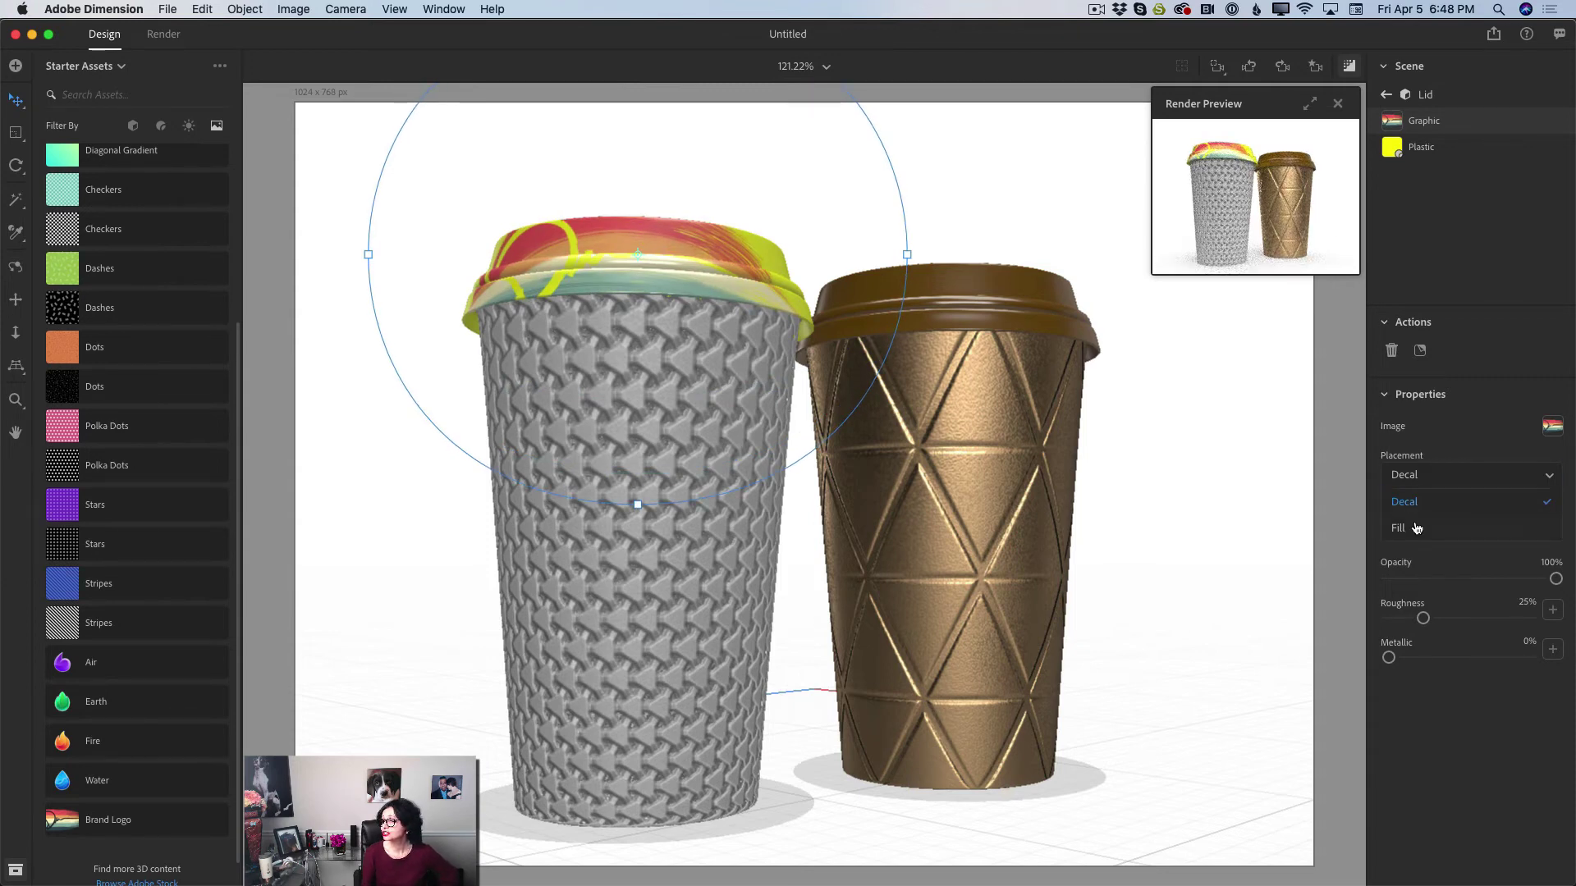
pyautogui.click(1408, 529)
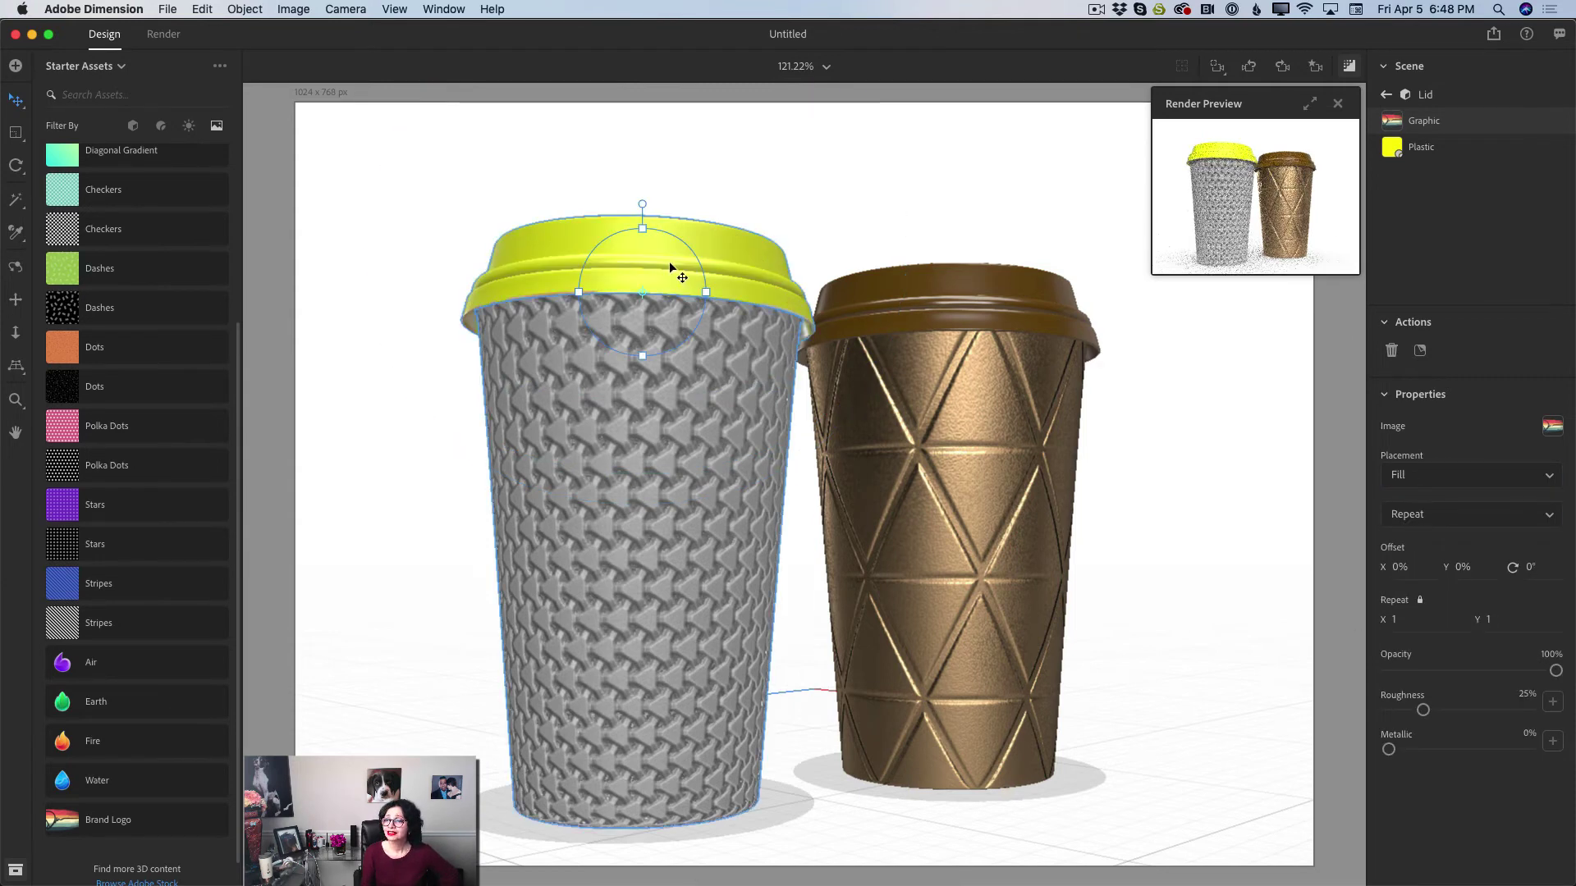
pyautogui.moveTo(641, 200); pyautogui.dragTo(594, 257)
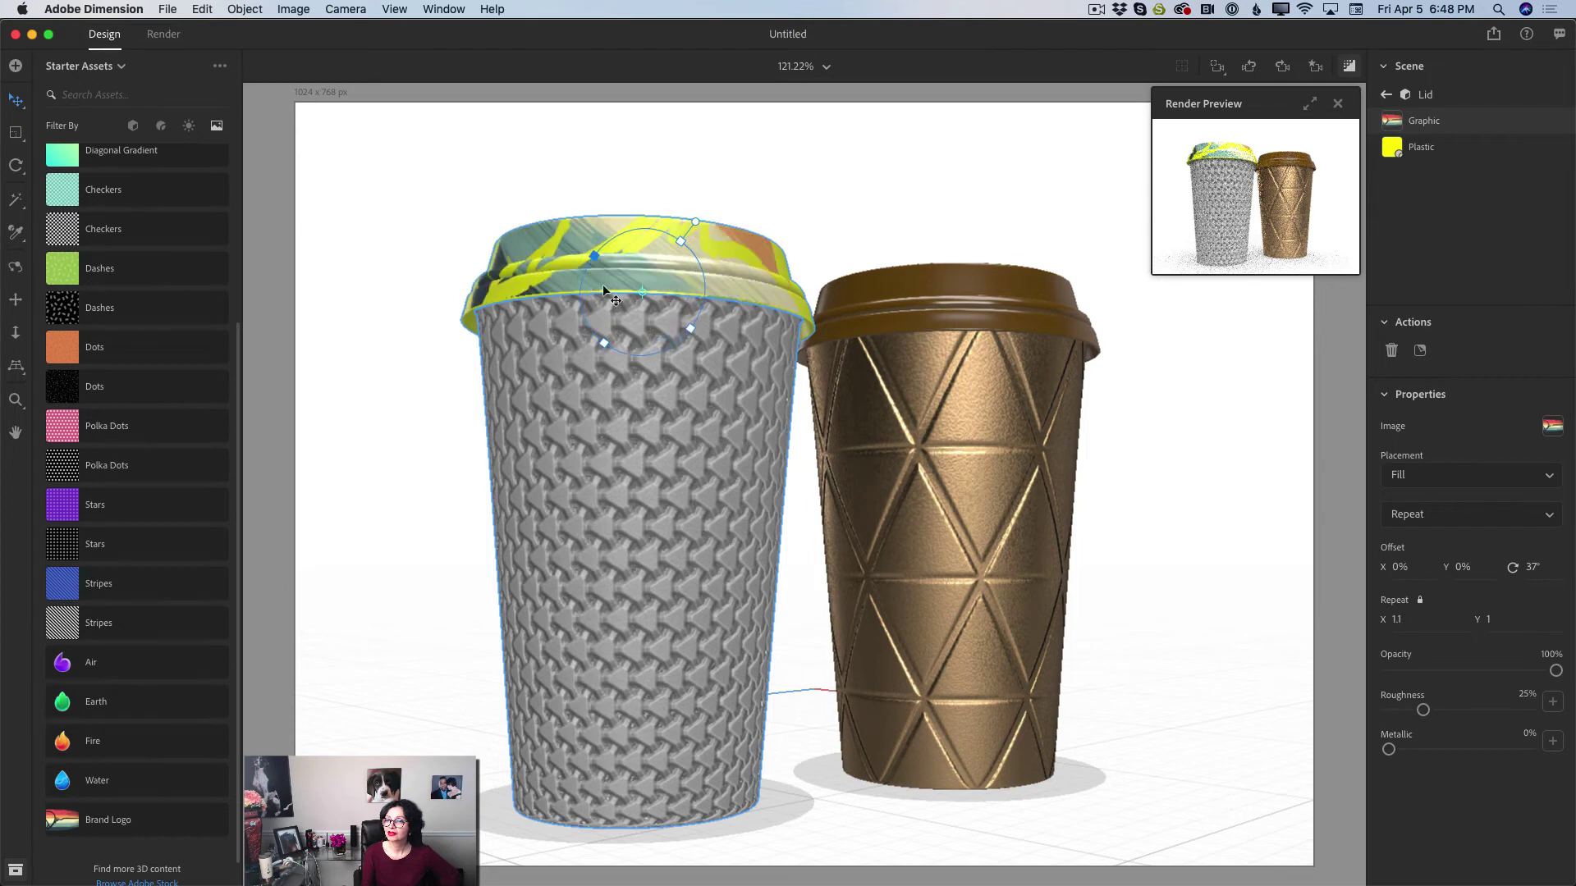
# Set the lid graphic's Roughness to 89% and Metallic to 56%, and return to the scene's object list
pyautogui.moveTo(1423, 710); pyautogui.dragTo(1514, 710)
pyautogui.moveTo(1388, 749); pyautogui.dragTo(1467, 750)
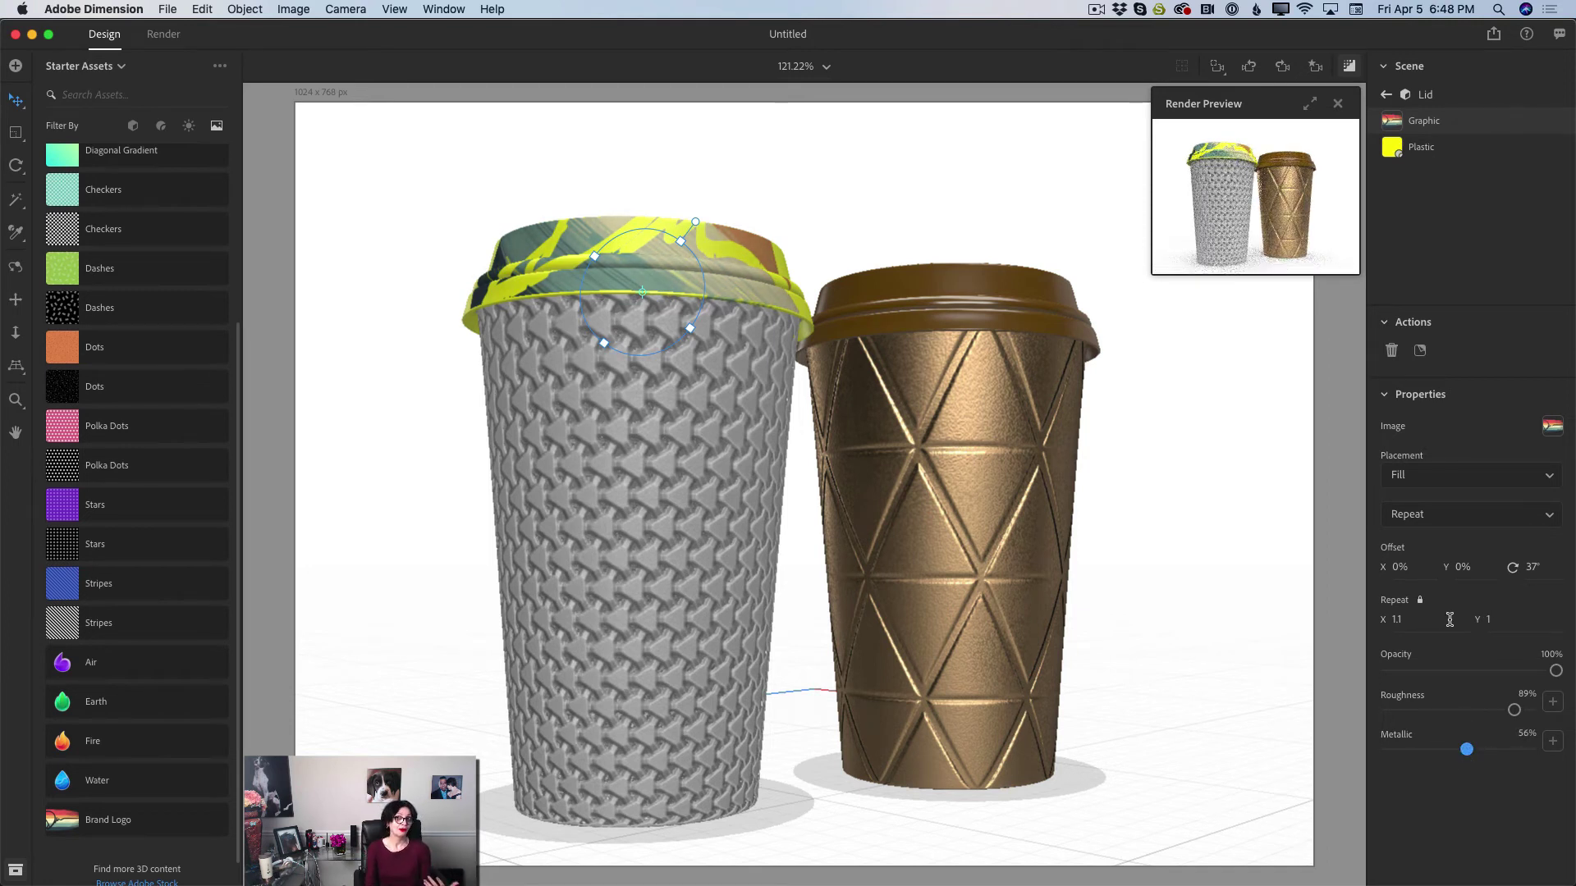
pyautogui.click(1386, 94)
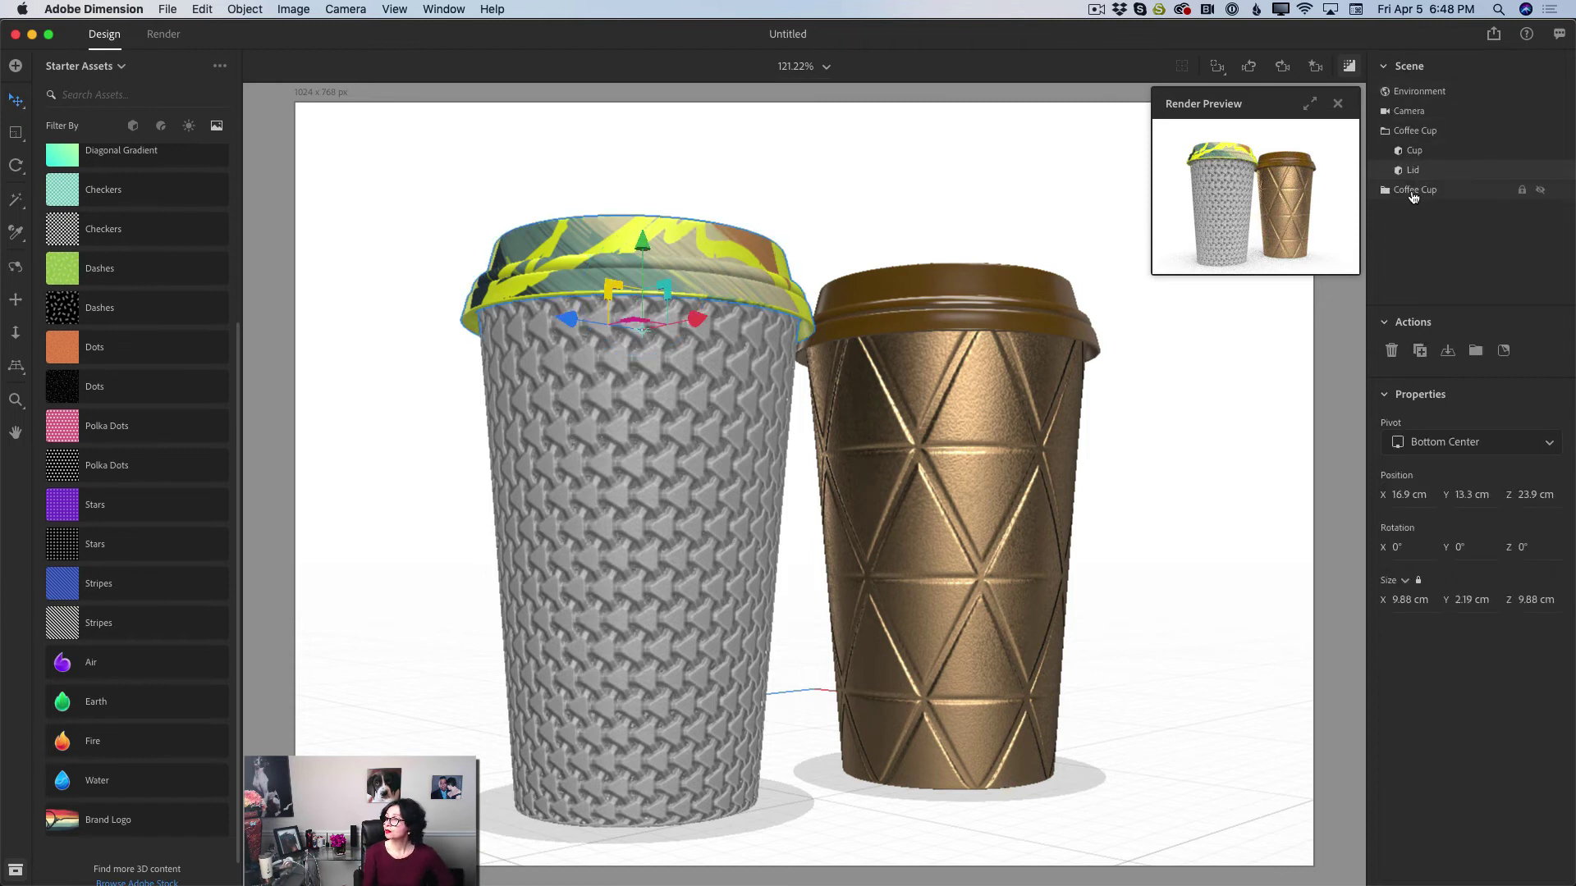
# Place the Fire graphic as a decal on the rear cup's body and set its Metallic to 86%
pyautogui.click(989, 482)
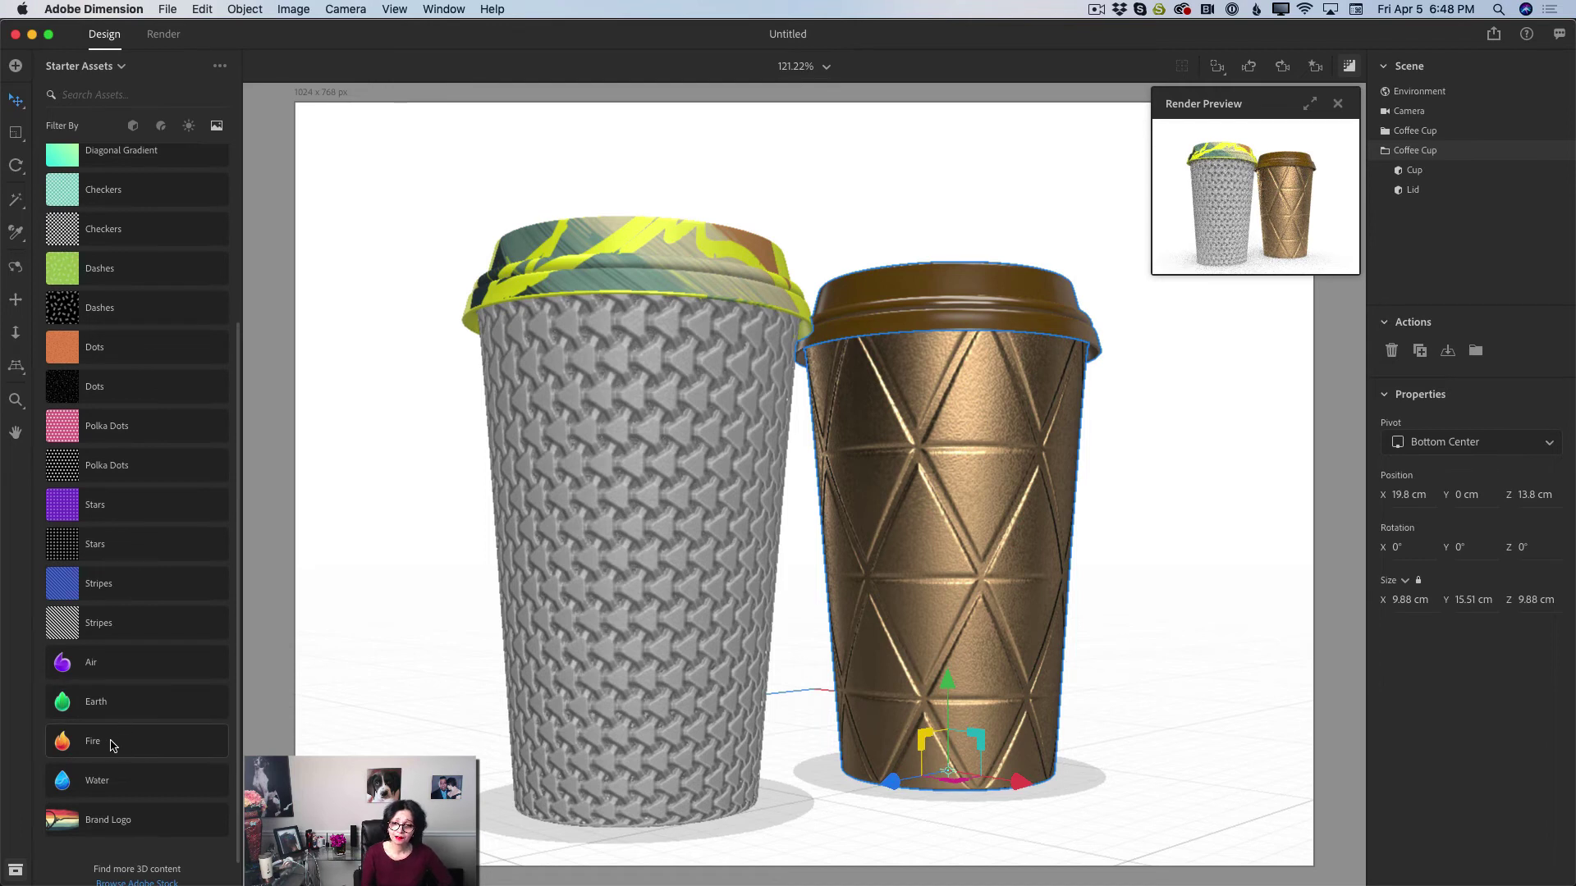
pyautogui.moveTo(102, 745); pyautogui.dragTo(1056, 560)
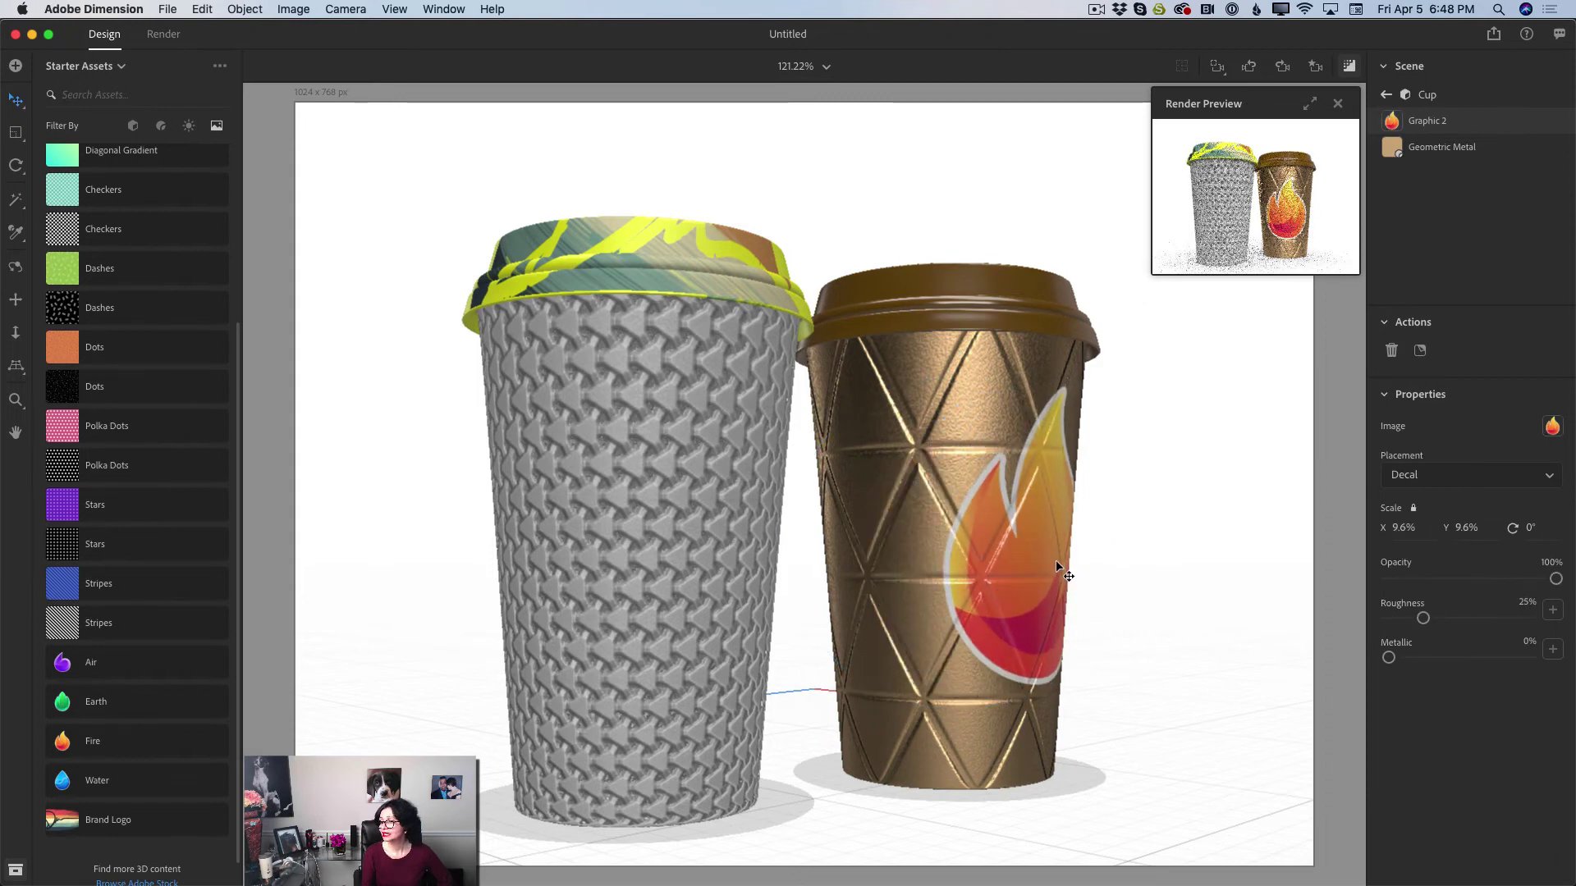
pyautogui.moveTo(1388, 657); pyautogui.dragTo(1510, 657)
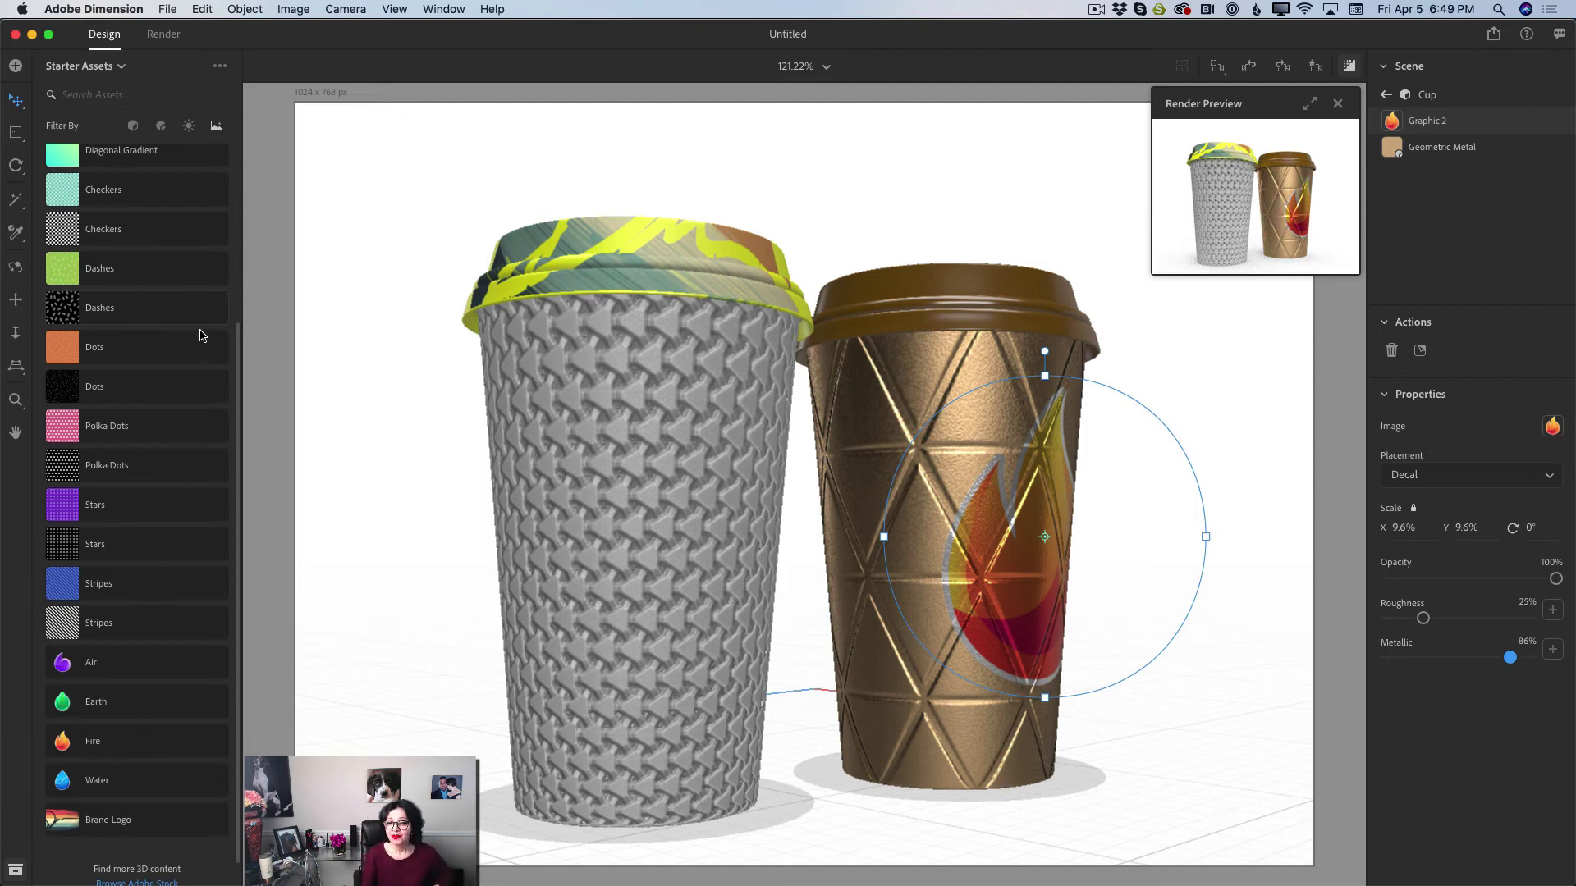
# Apply the orange Dots starter image as the scene background
pyautogui.moveTo(237, 361); pyautogui.dragTo(229, 215)
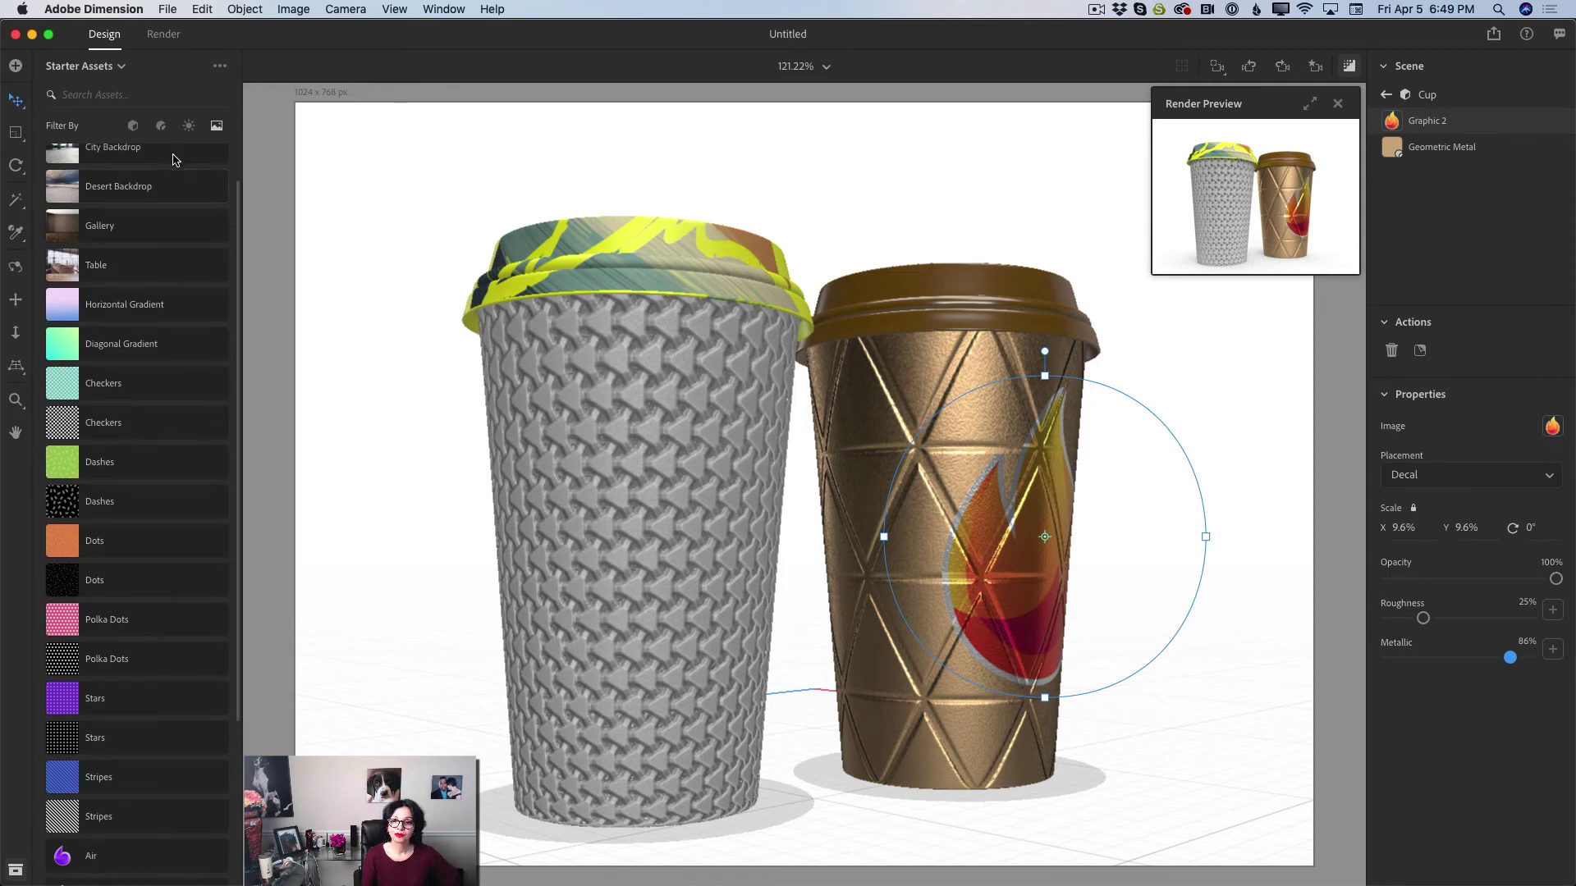
pyautogui.click(156, 553)
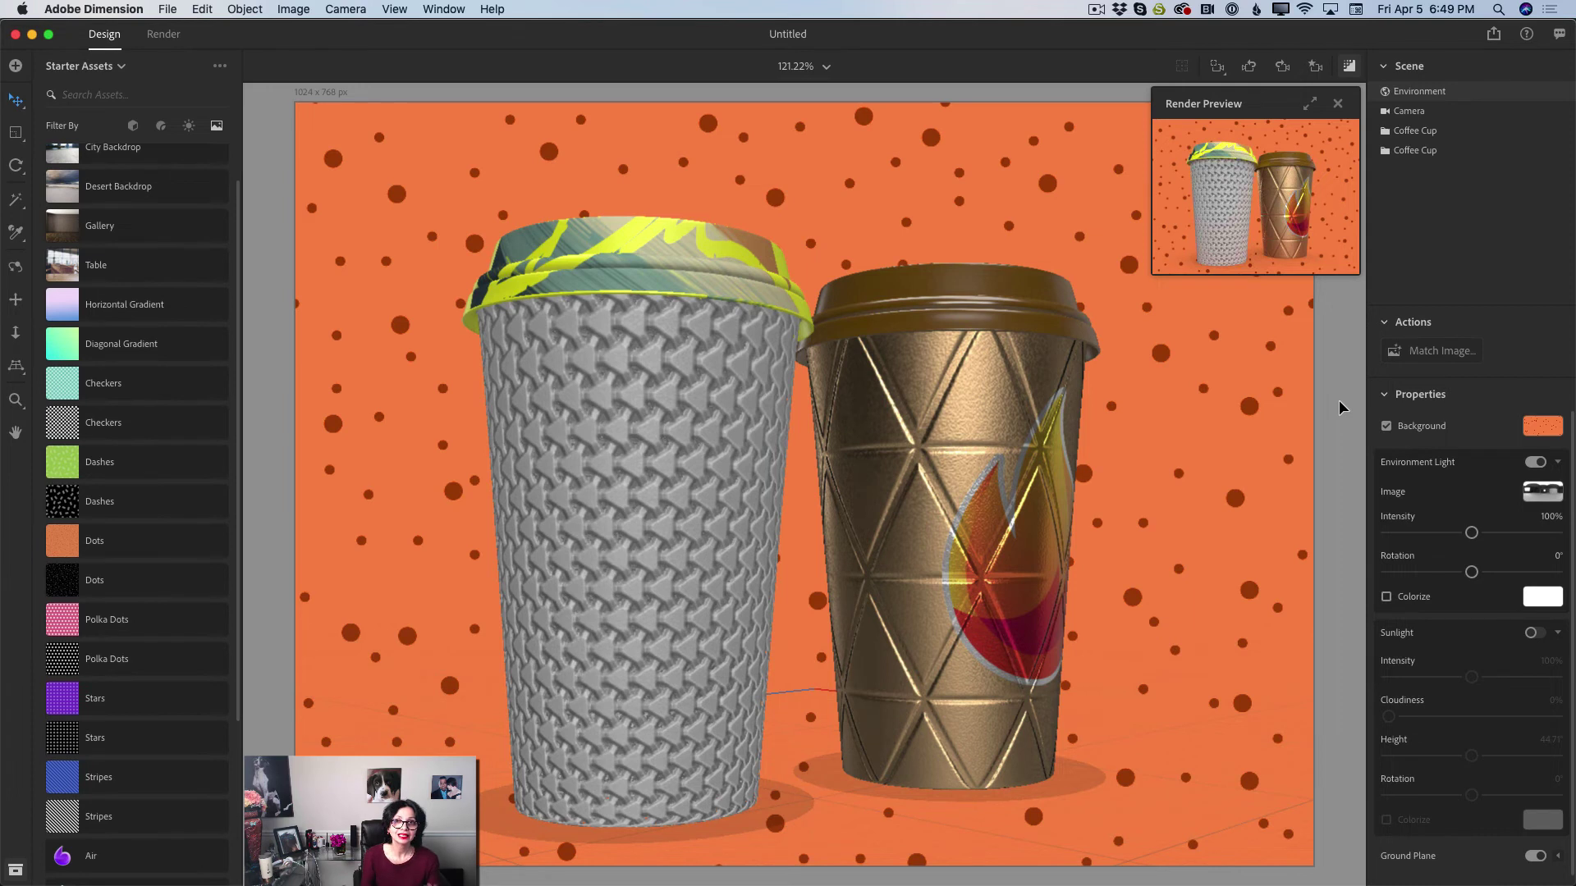
# Light the scene with the Topanga Forest environment light at 161% intensity and 138.1° rotation
pyautogui.click(187, 125)
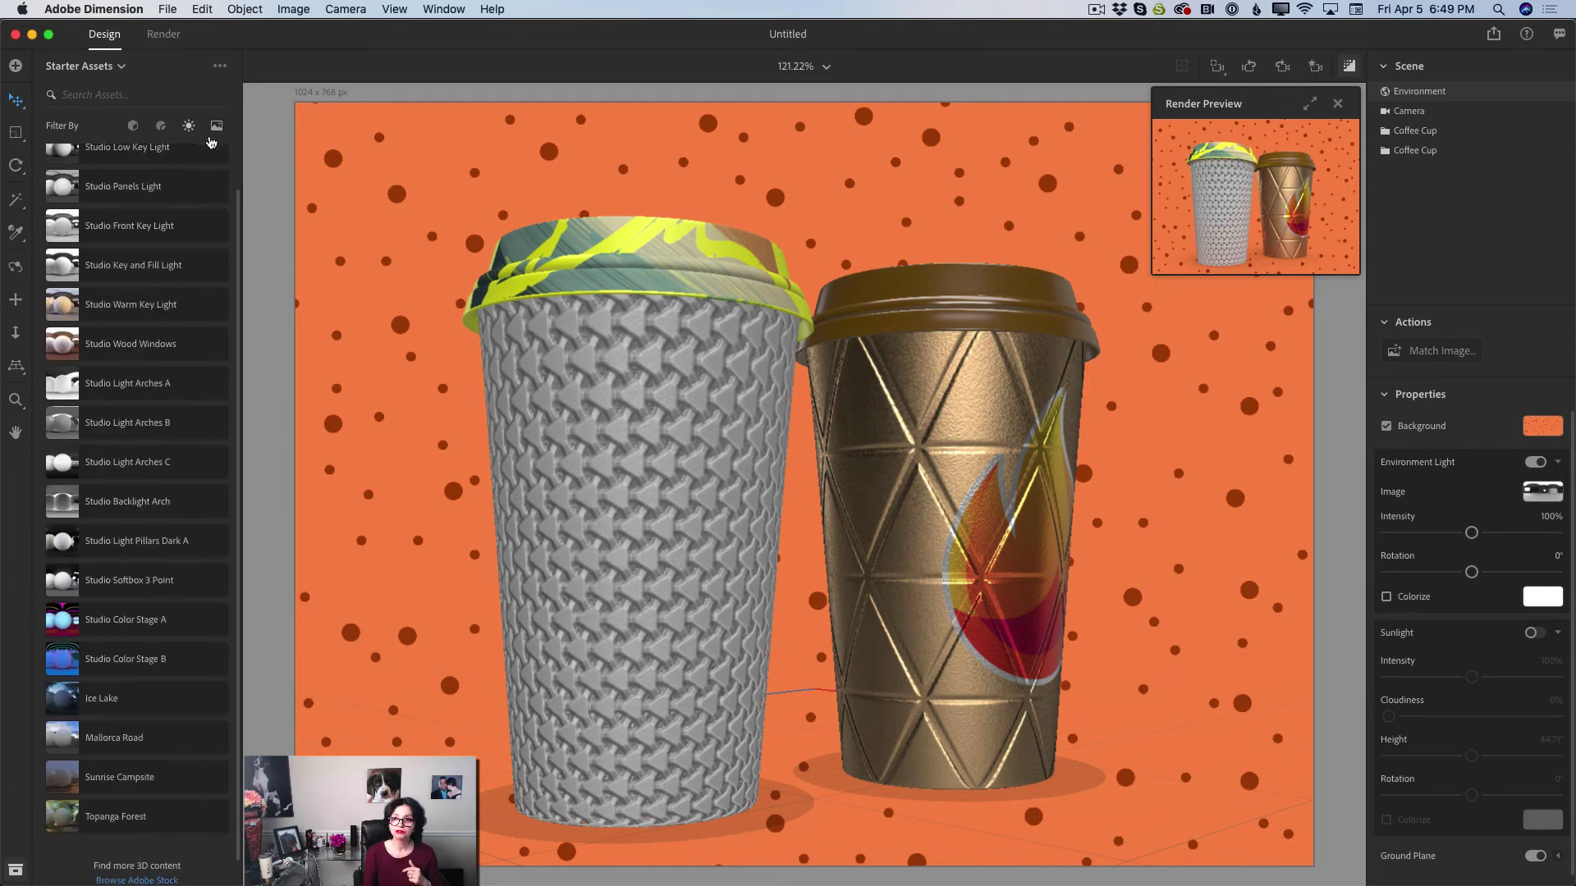
pyautogui.click(151, 824)
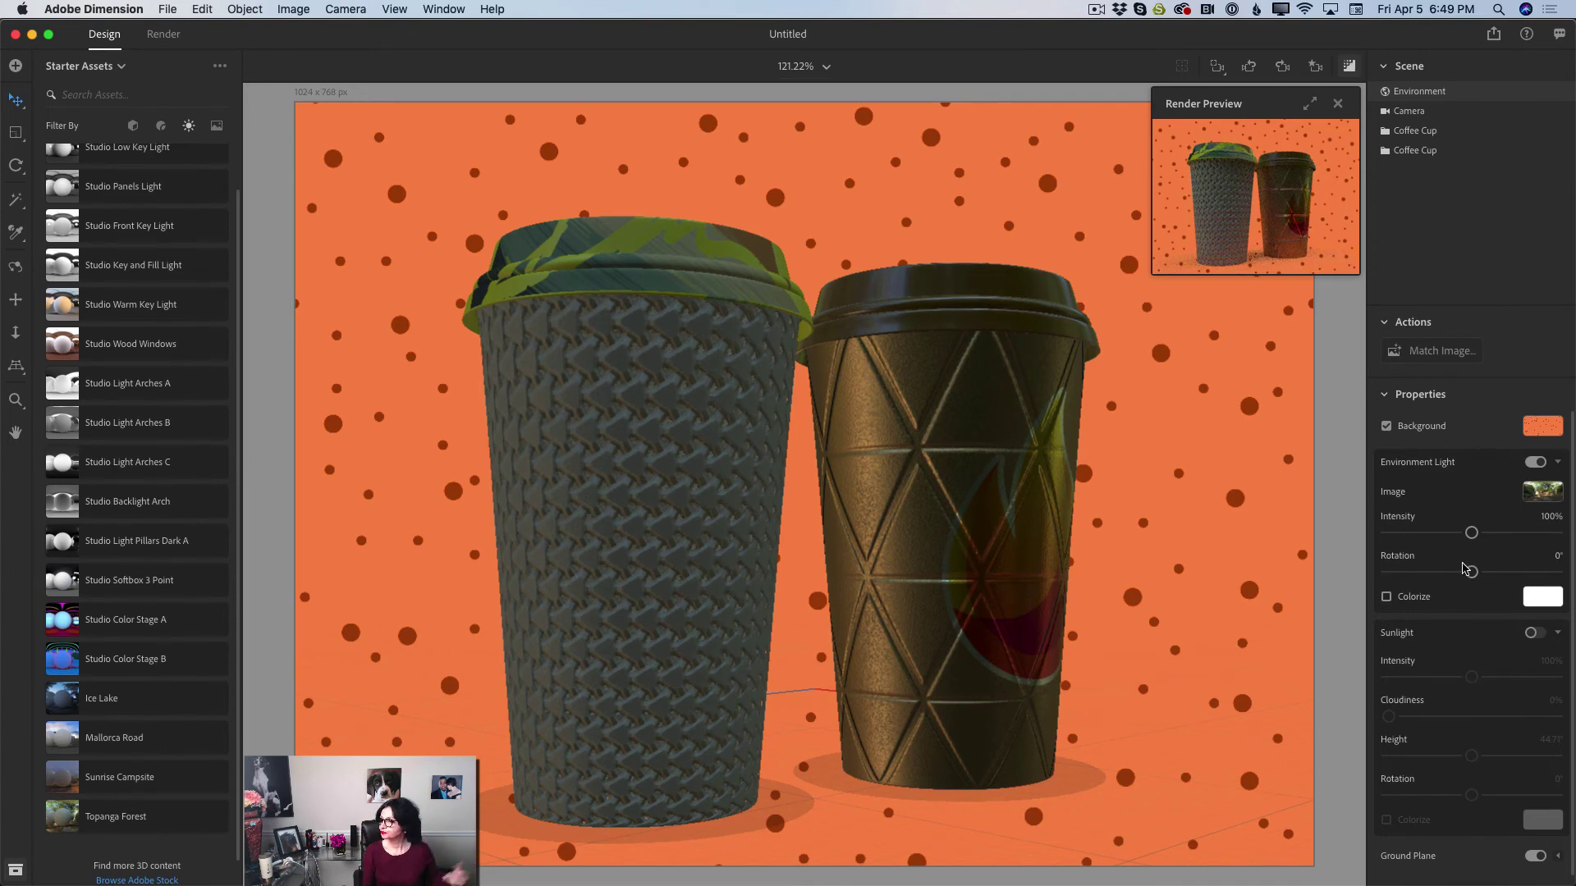
pyautogui.moveTo(1473, 534); pyautogui.dragTo(1535, 572)
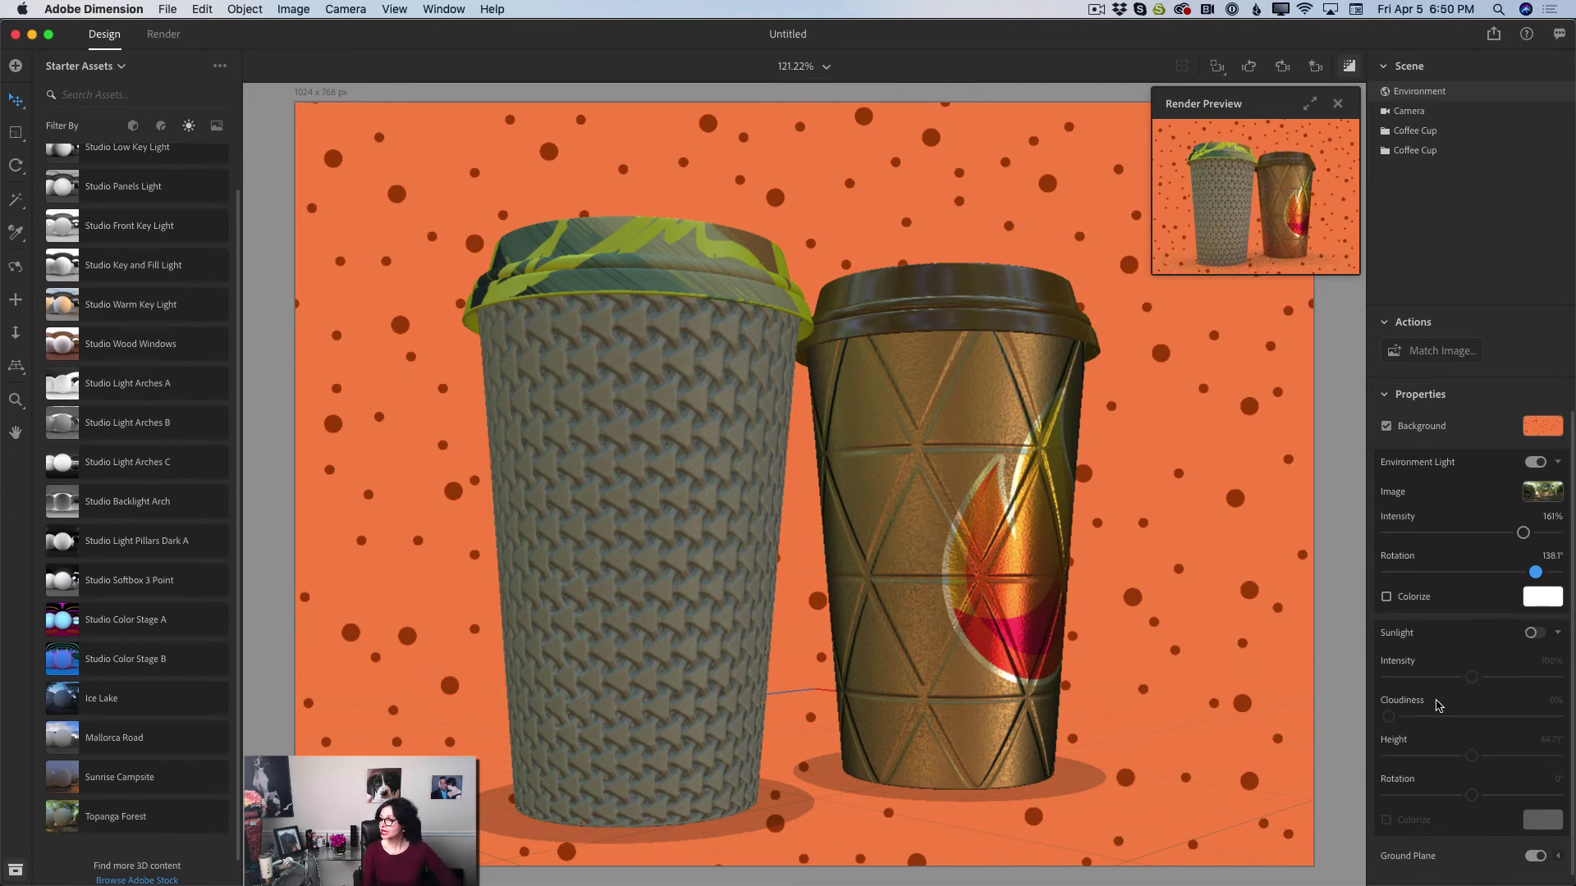
# Enable Sunlight and set its Intensity to 66%, Height to 47.62° and Rotation to 26.21°
pyautogui.click(1536, 633)
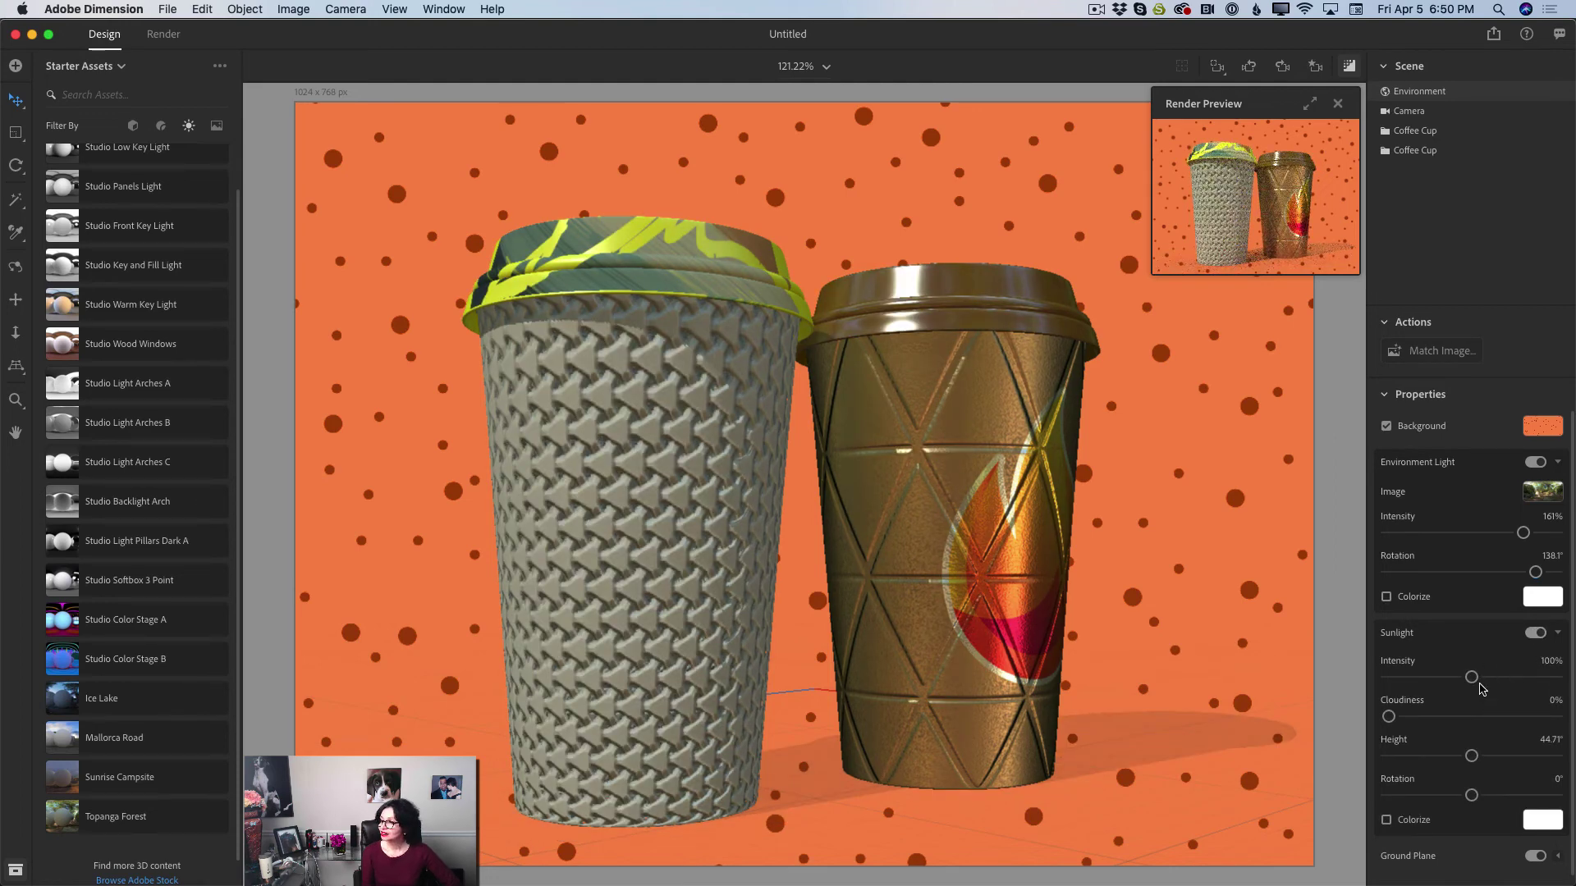
pyautogui.moveTo(1472, 676)
pyautogui.mouseDown()
pyautogui.moveTo(1507, 676)
pyautogui.moveTo(1438, 676)
pyautogui.moveTo(1460, 680)
pyautogui.mouseUp()
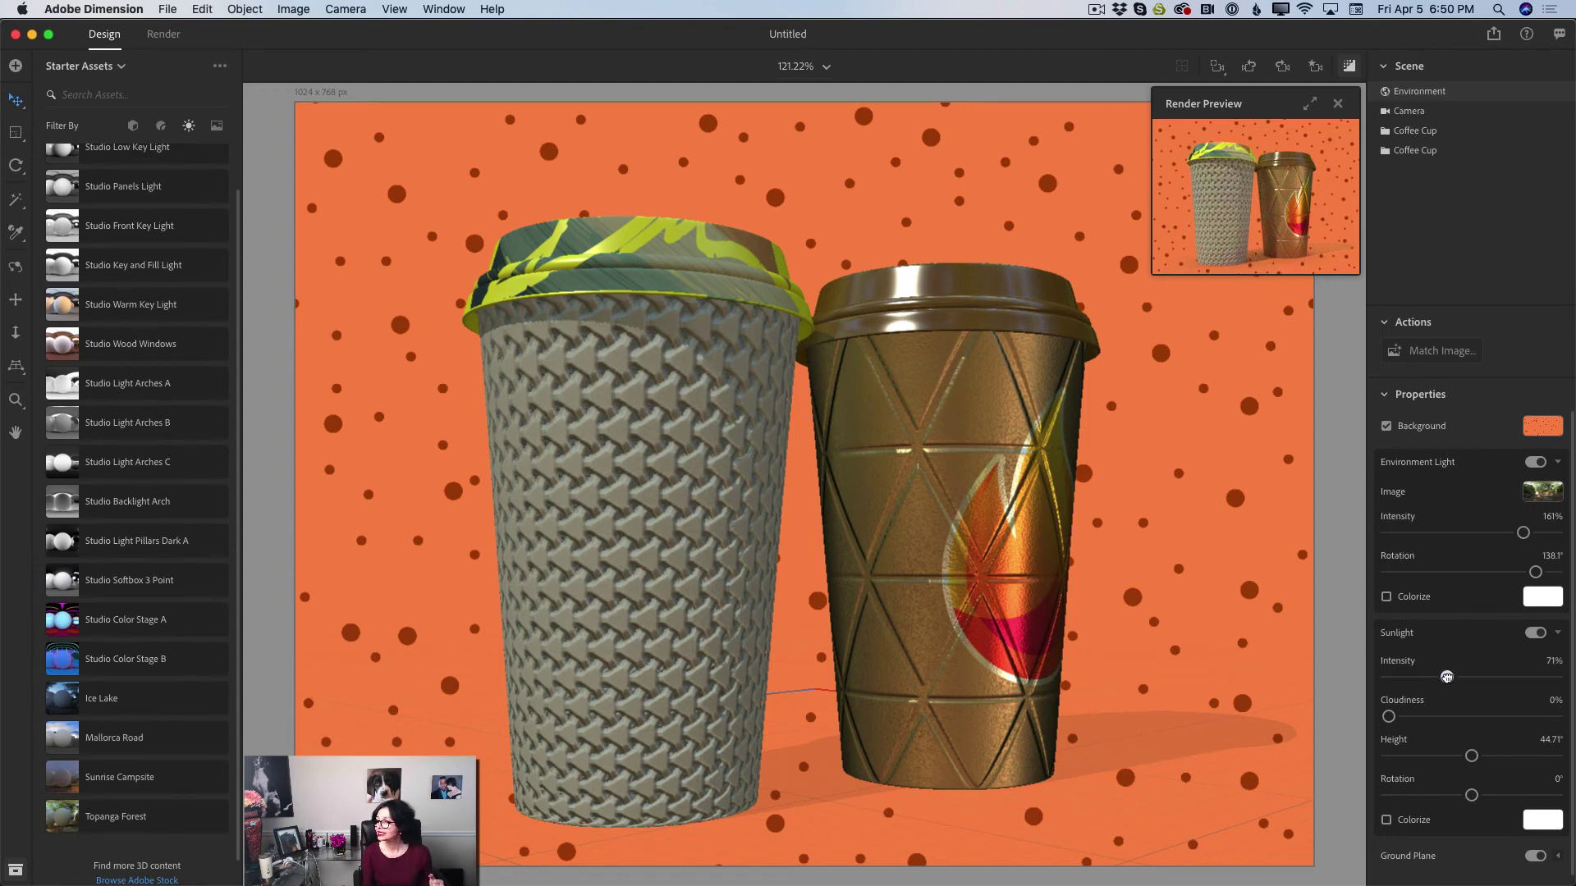
pyautogui.moveTo(1449, 677); pyautogui.dragTo(1570, 688)
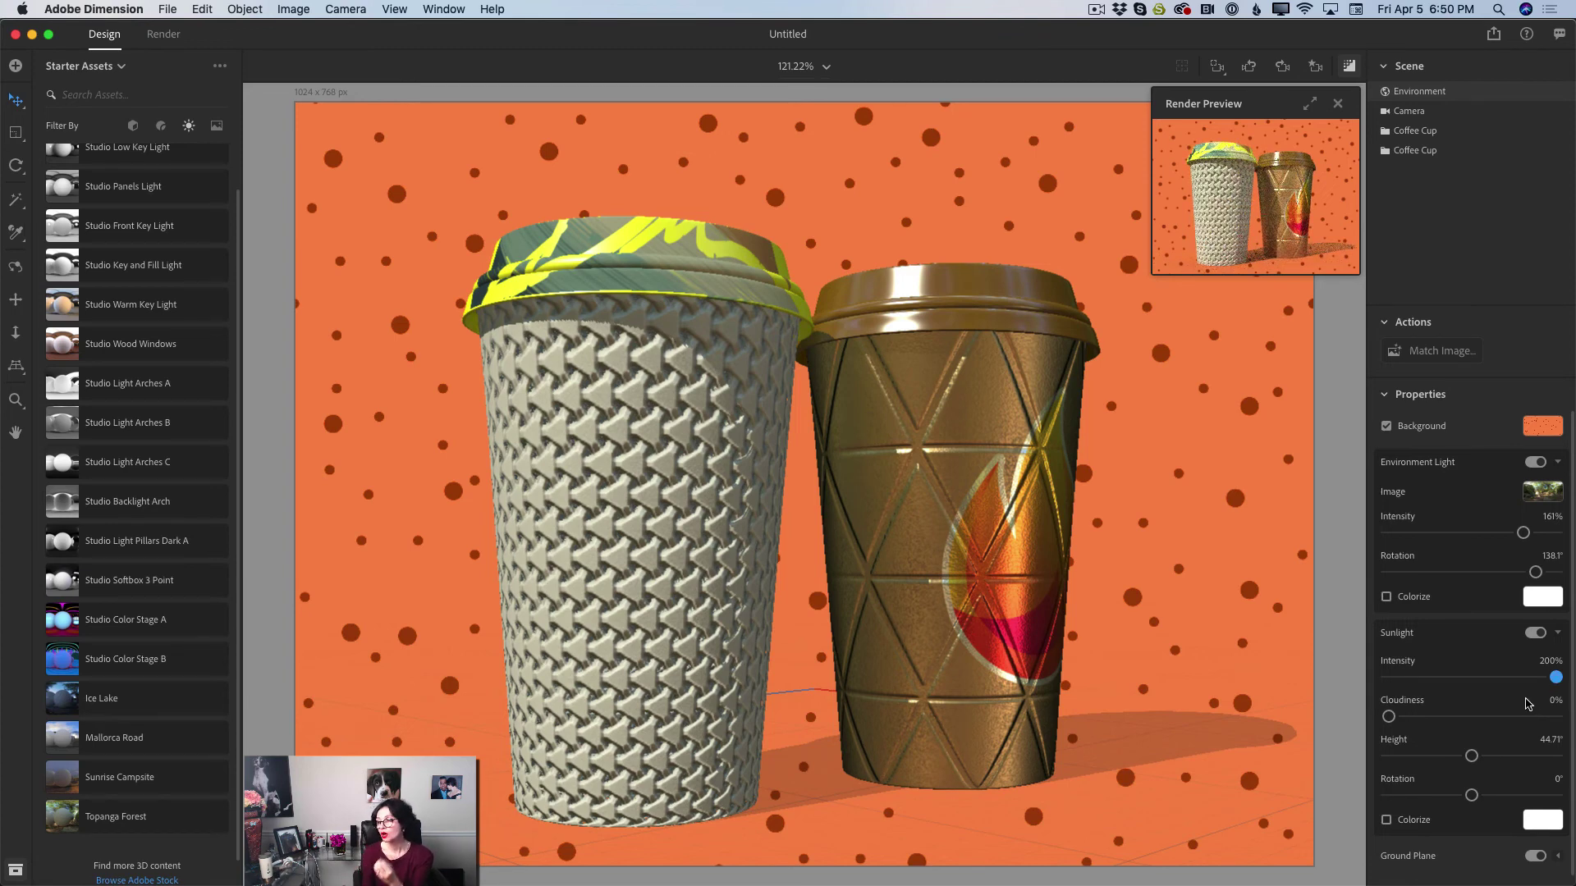
pyautogui.moveTo(1555, 677); pyautogui.dragTo(1442, 677)
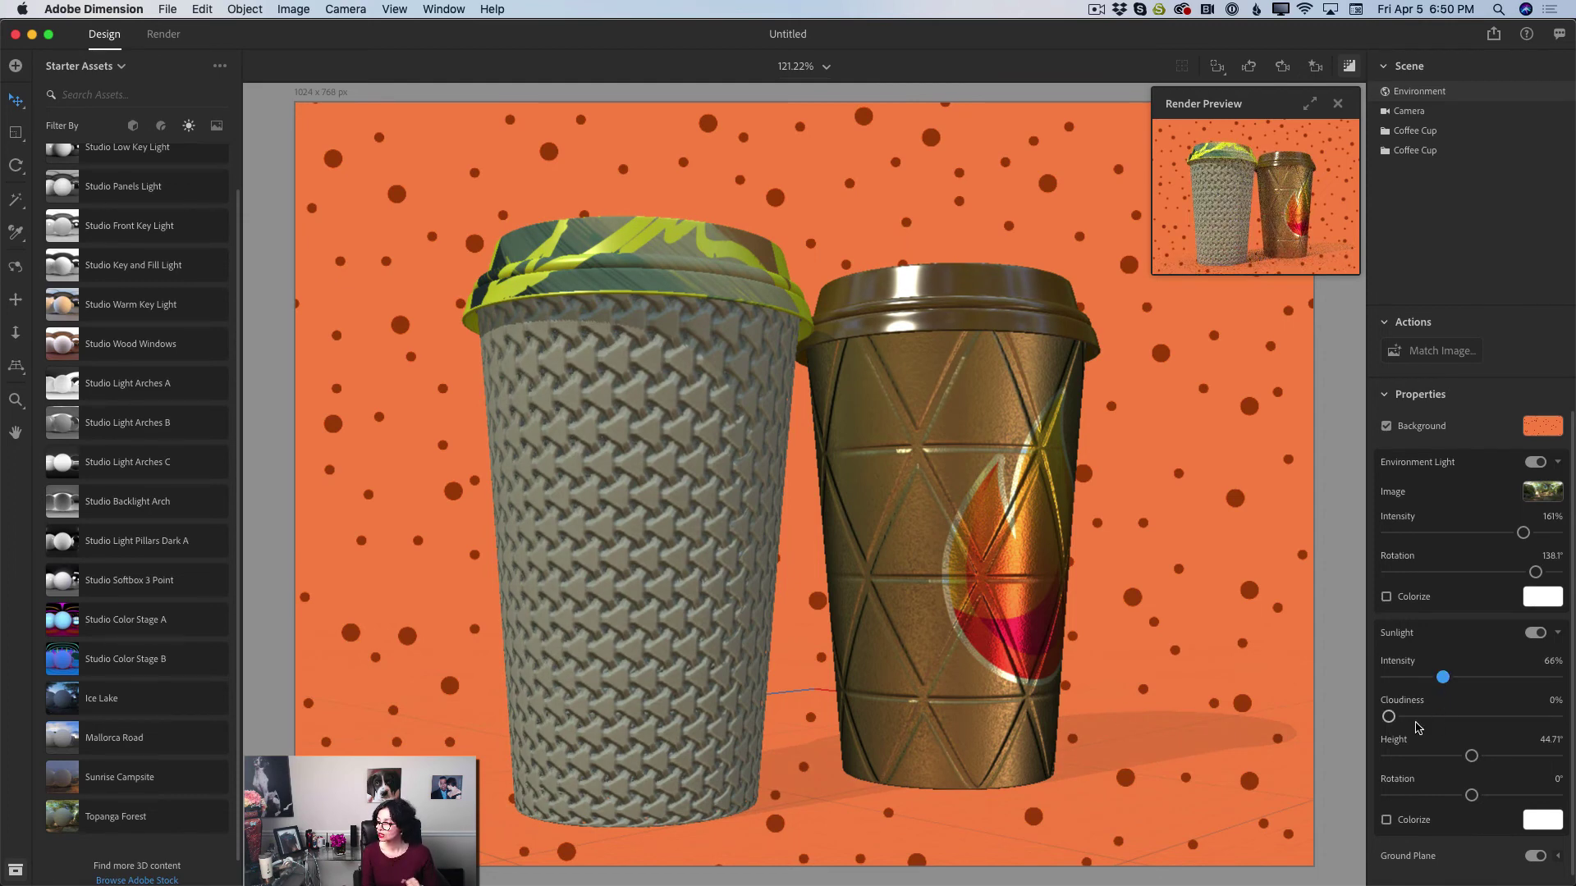
pyautogui.moveTo(1471, 755)
pyautogui.mouseDown()
pyautogui.moveTo(1533, 750)
pyautogui.moveTo(1406, 750)
pyautogui.moveTo(1491, 750)
pyautogui.moveTo(1468, 756)
pyautogui.moveTo(1501, 792)
pyautogui.moveTo(1450, 795)
pyautogui.moveTo(1481, 795)
pyautogui.mouseUp()
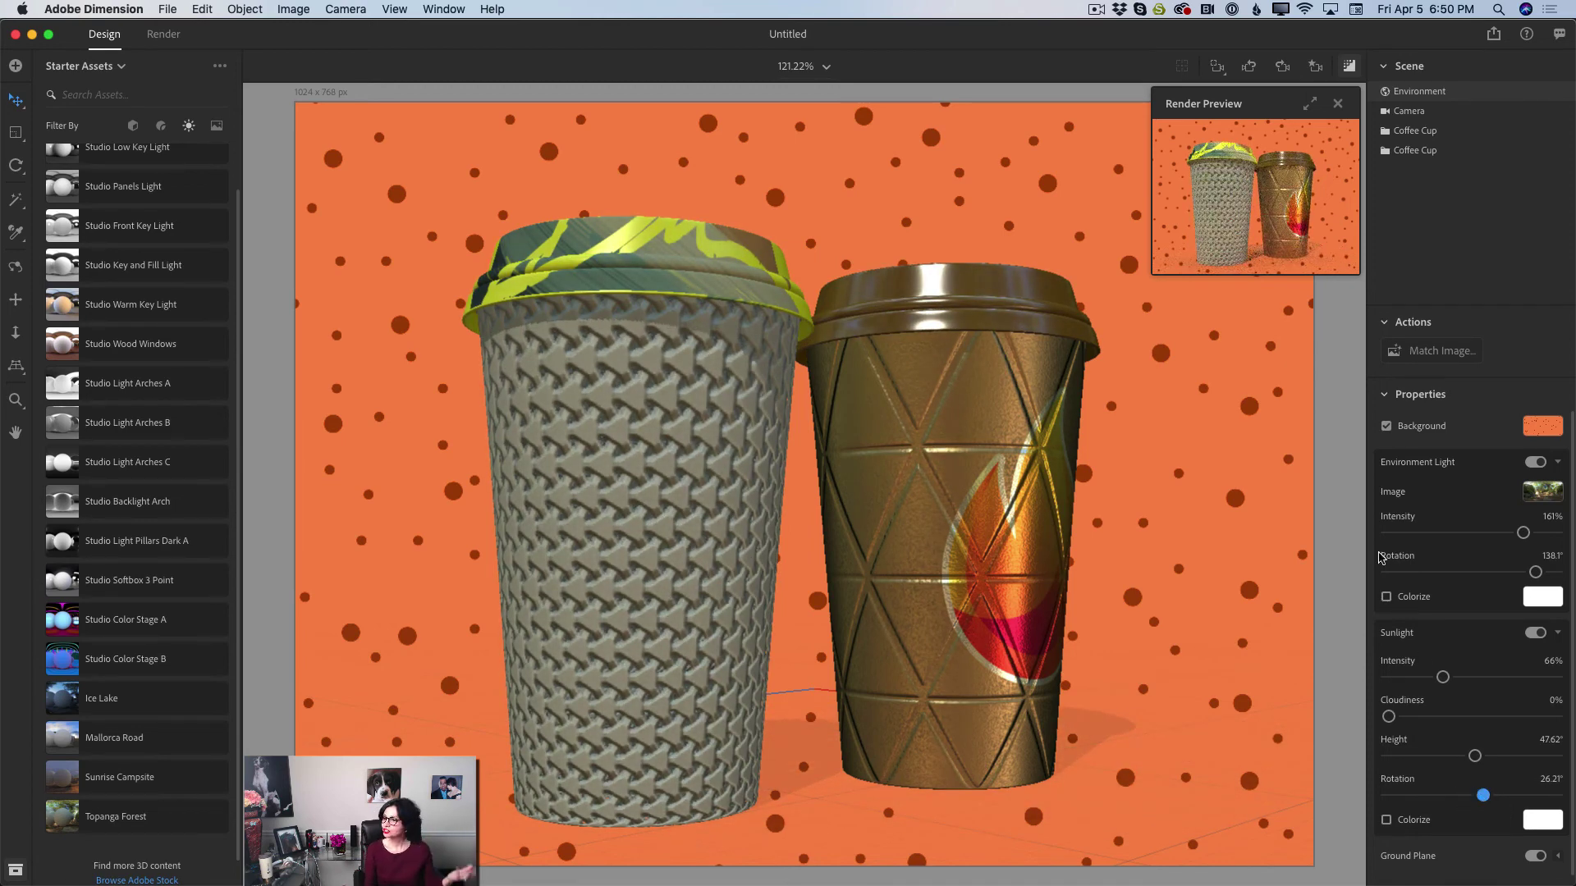
# Enlarge the render preview to inspect the scene, and switch to the render workspace
pyautogui.click(1310, 104)
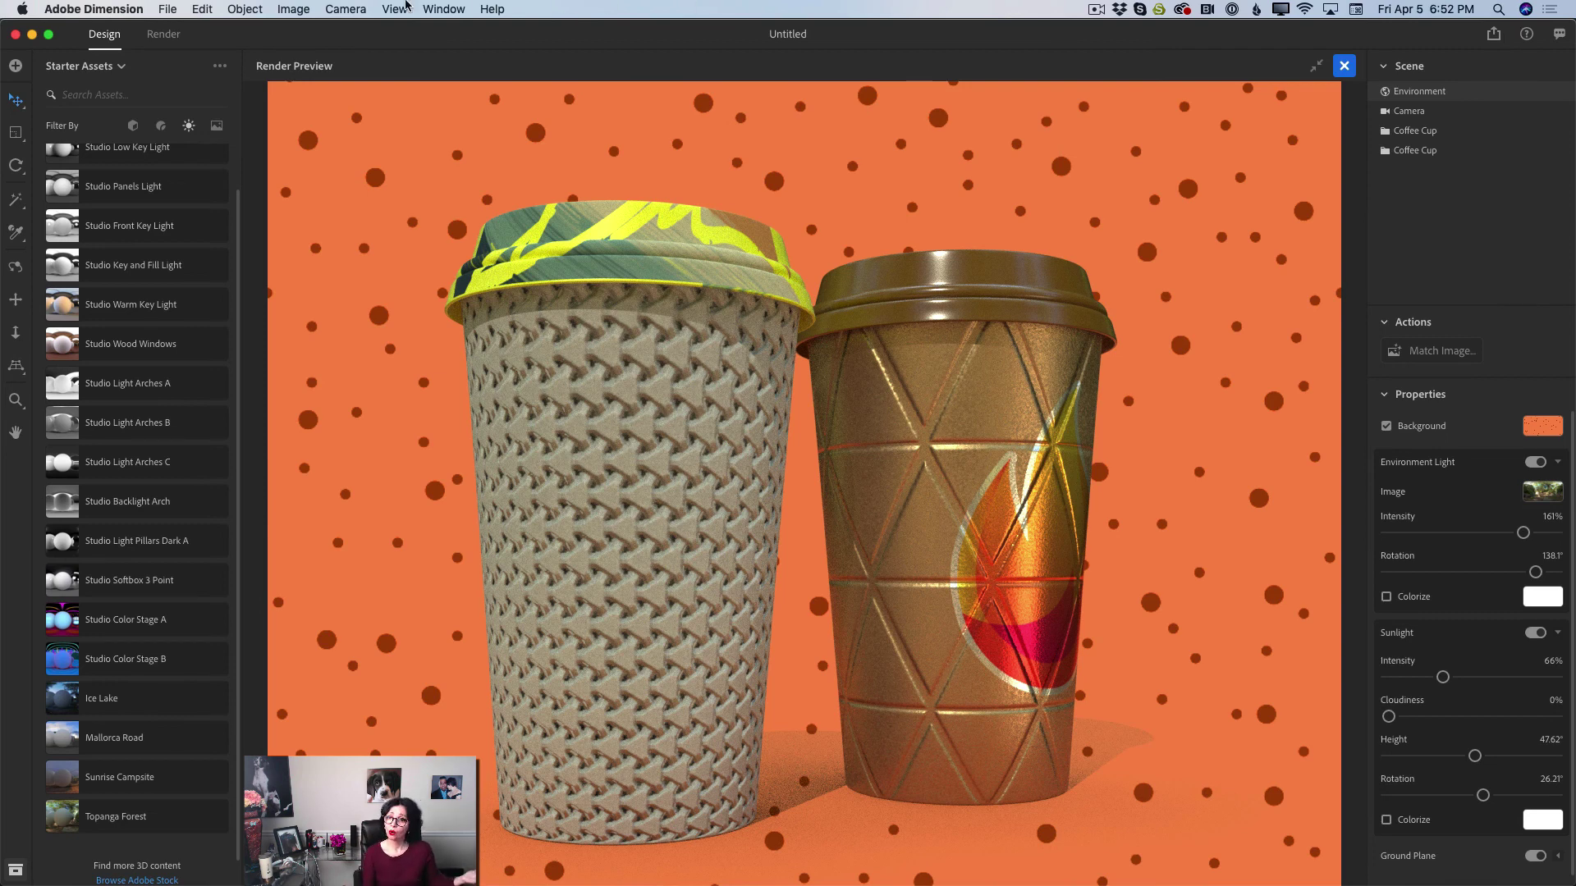
pyautogui.click(162, 37)
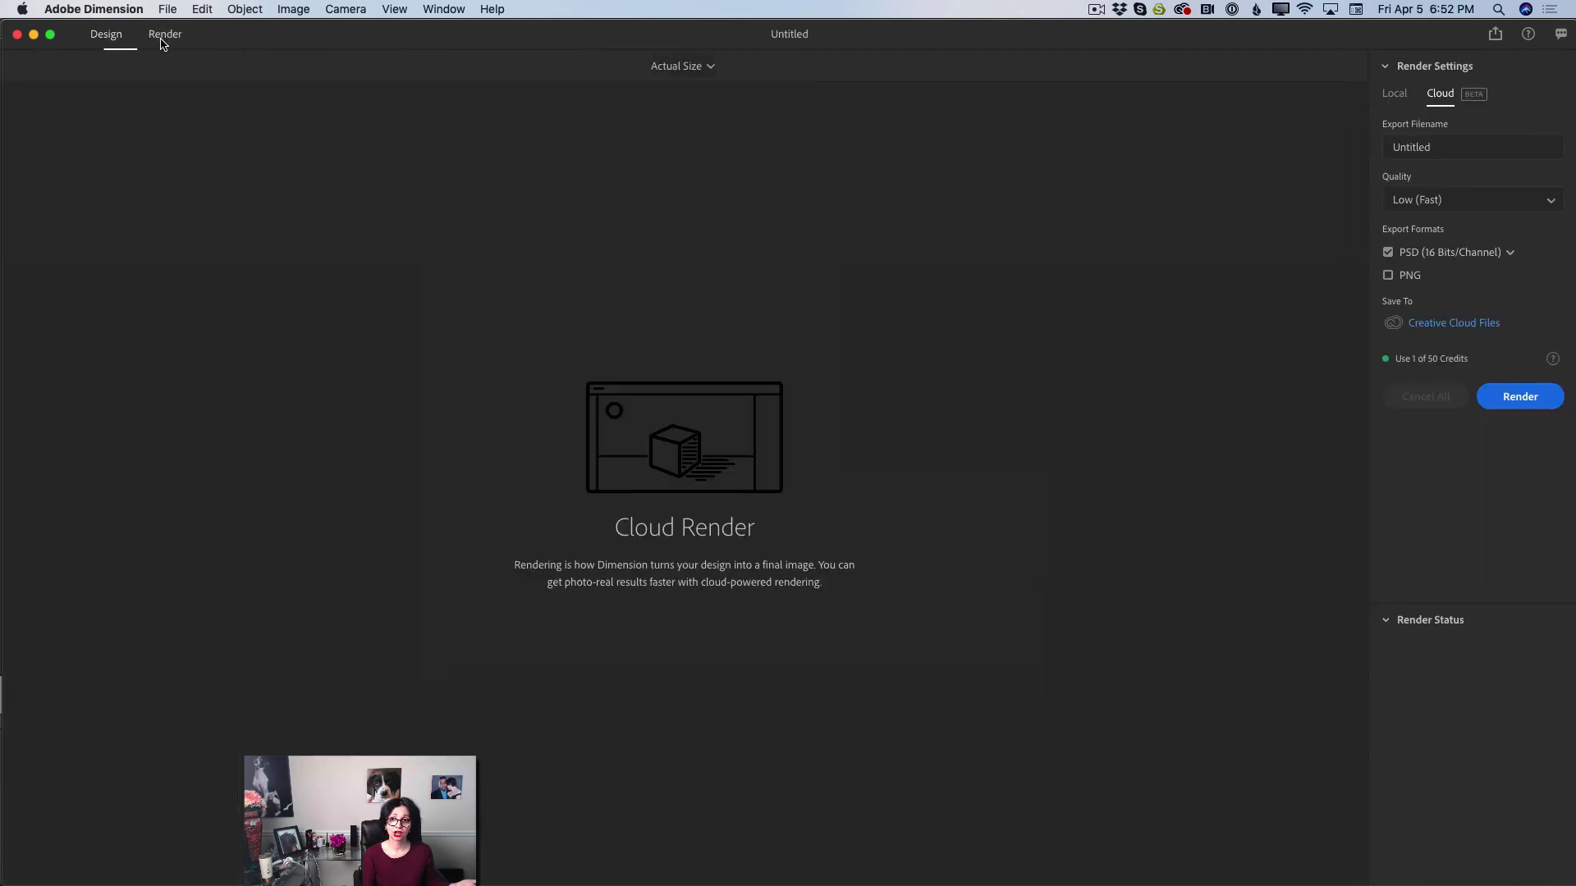